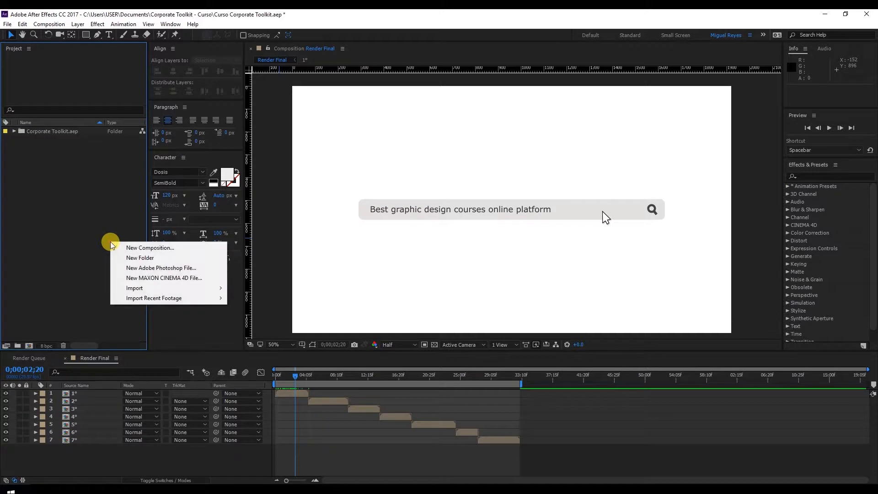
Create a new composition named Escena 01 with the HDTV 1080 29.97 preset and a duration of 0;00;04;15.
left_click(120, 247)
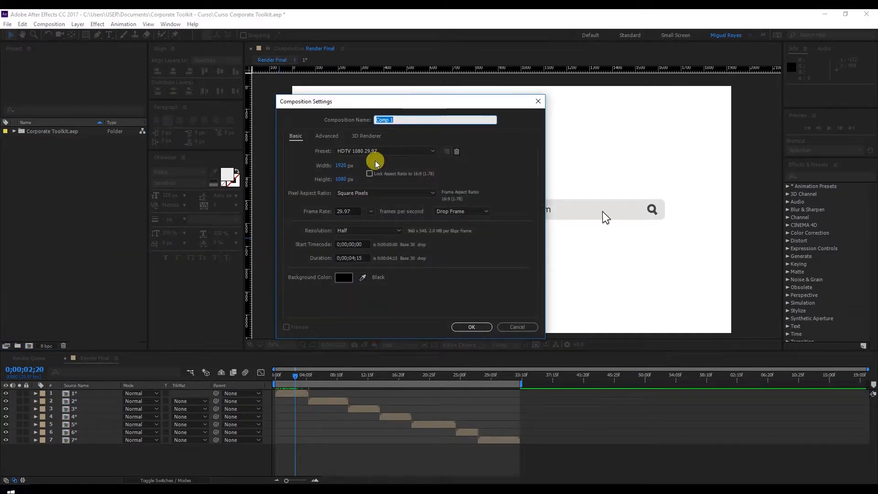
type("Escena 01")
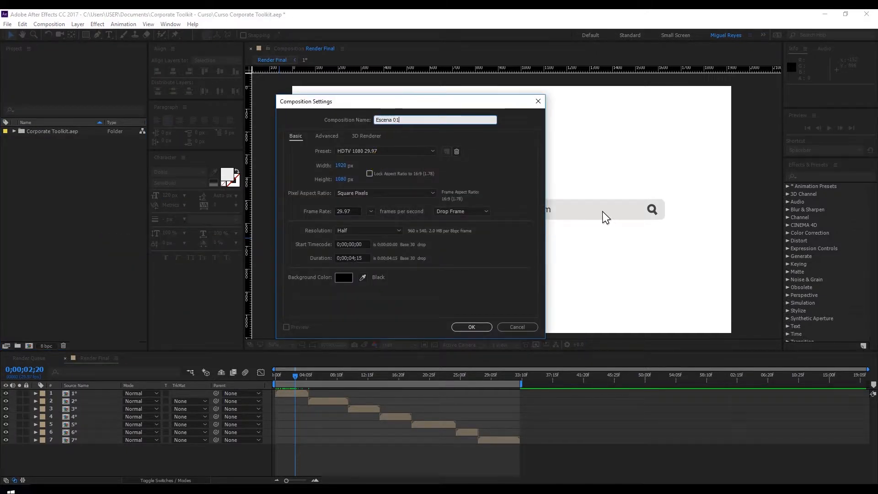
left_click(359, 152)
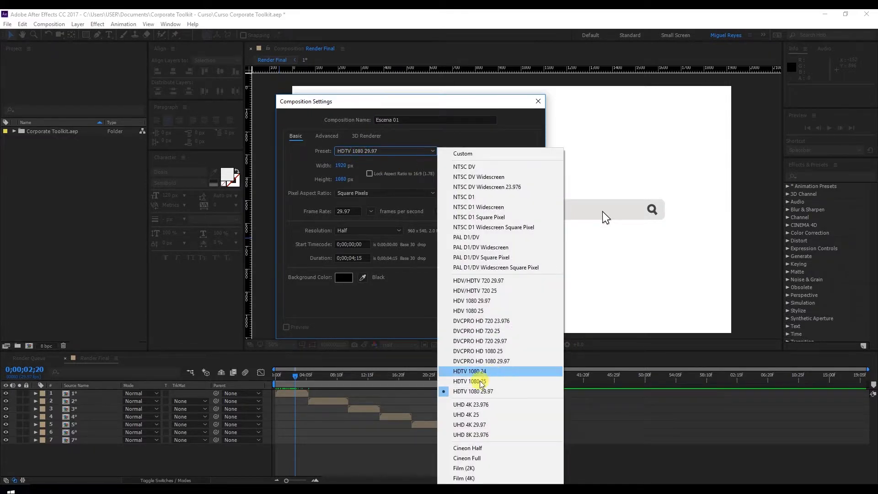
left_click(472, 392)
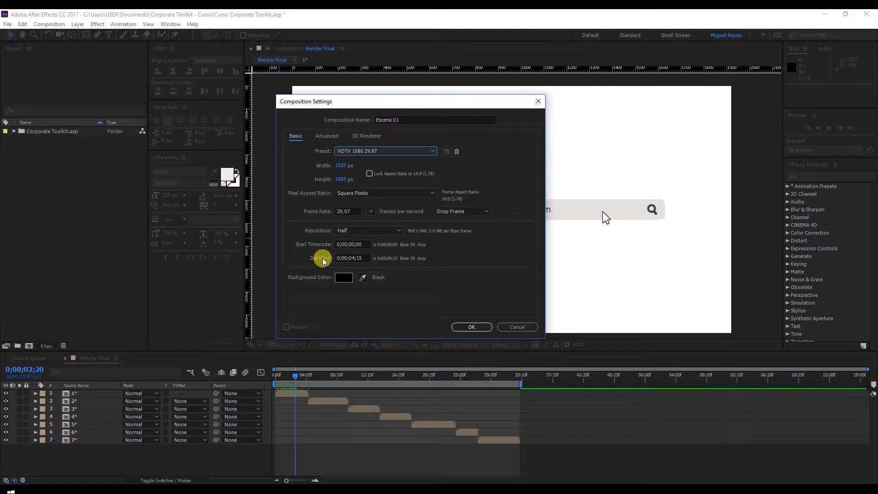
left_click(354, 258)
double_click(358, 258)
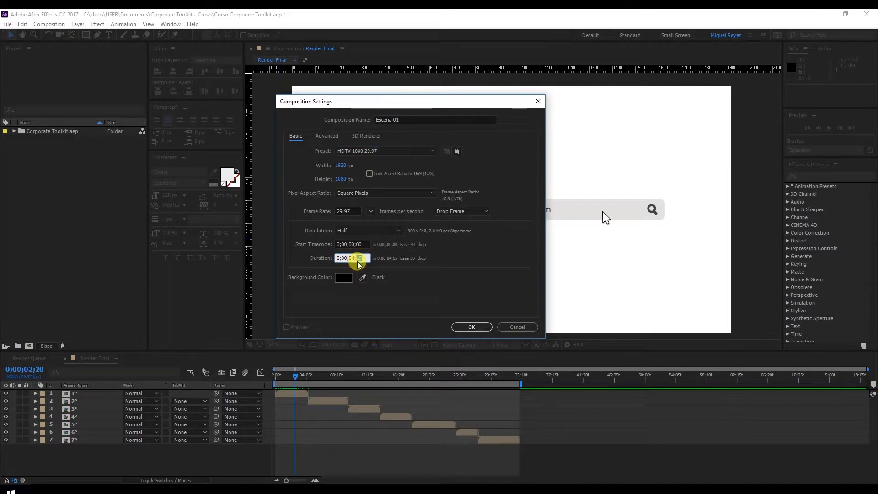
left_click(472, 328)
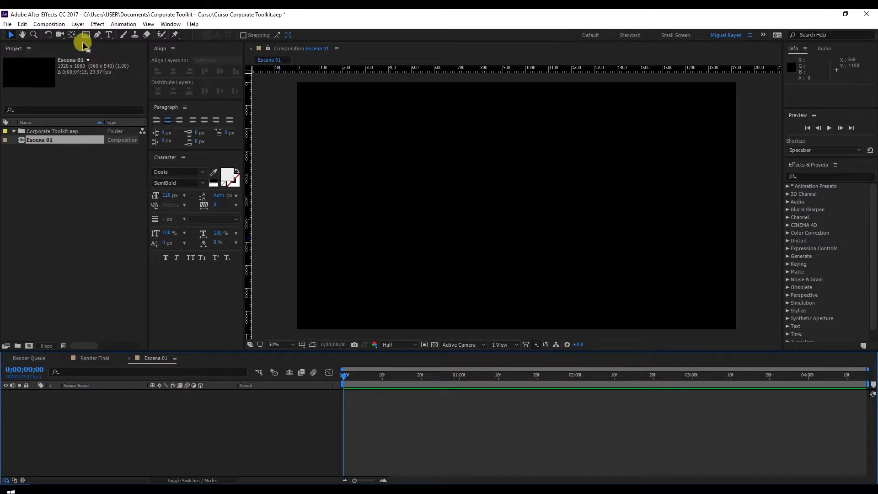
Add a white 1920 by 1080 px solid named Background to the composition and lock its layer.
left_click(77, 24)
mouse_move(84, 34)
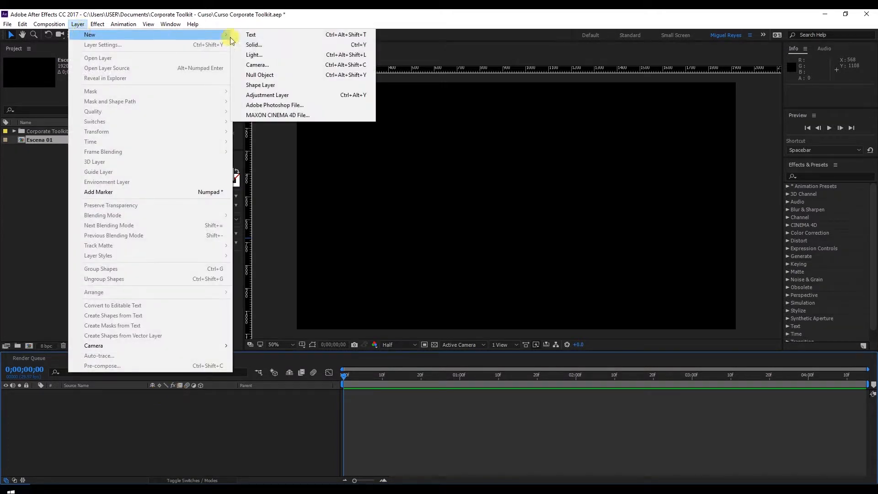
left_click(304, 44)
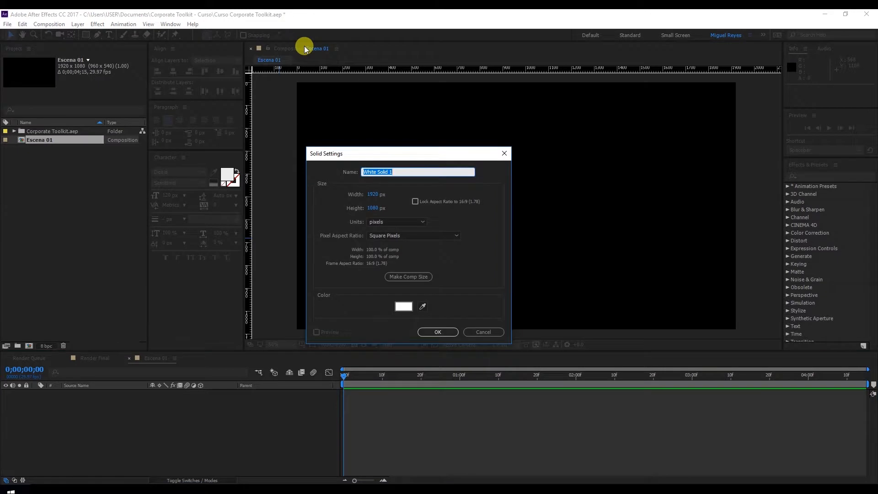
type("Background")
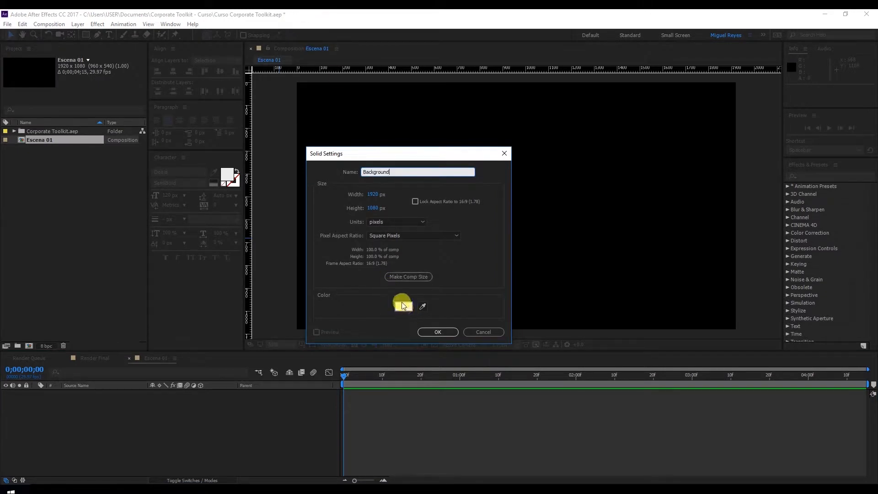
left_click(426, 332)
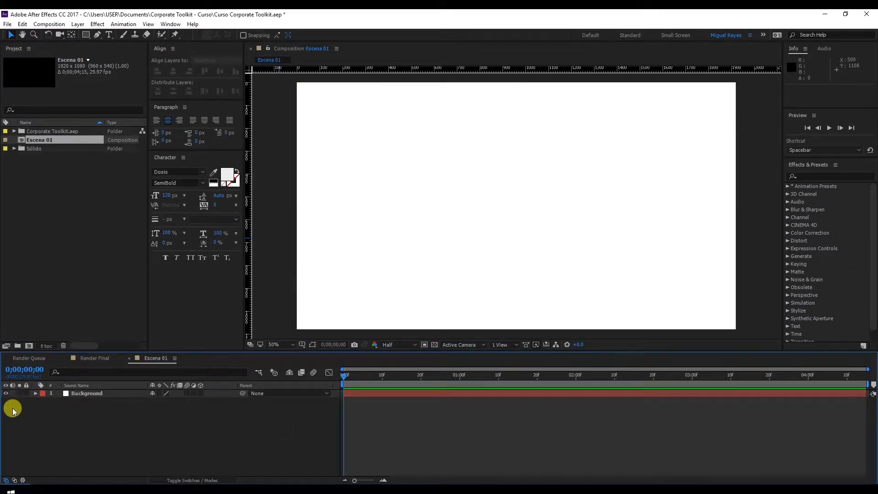
left_click(26, 395)
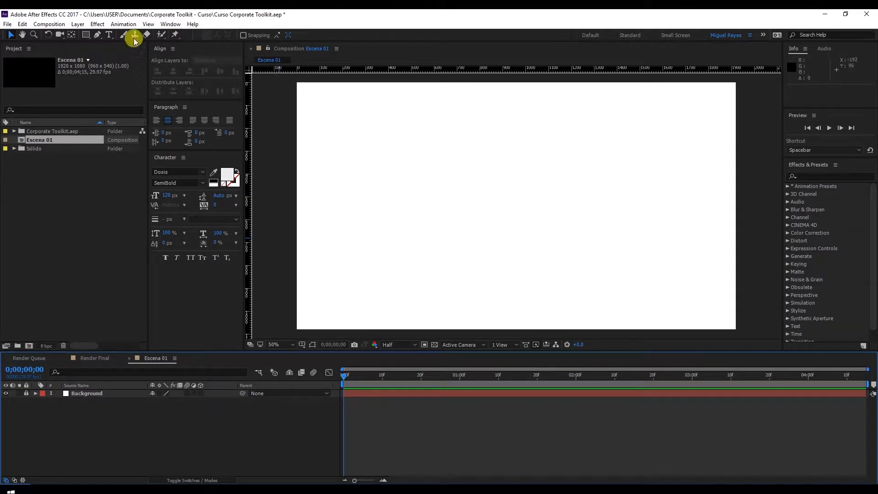
Create a rectangle shape layer filling the whole frame and reveal the properties of its rectangle path.
left_click(85, 35)
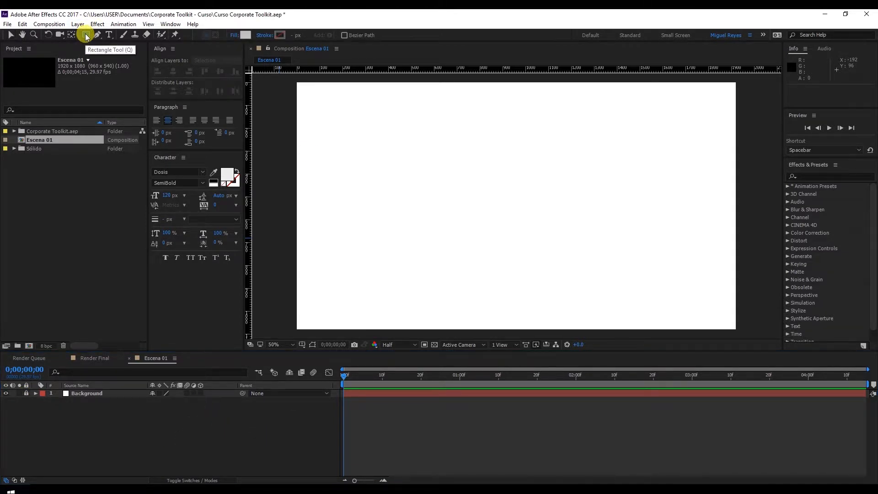
double_click(85, 34)
key("v")
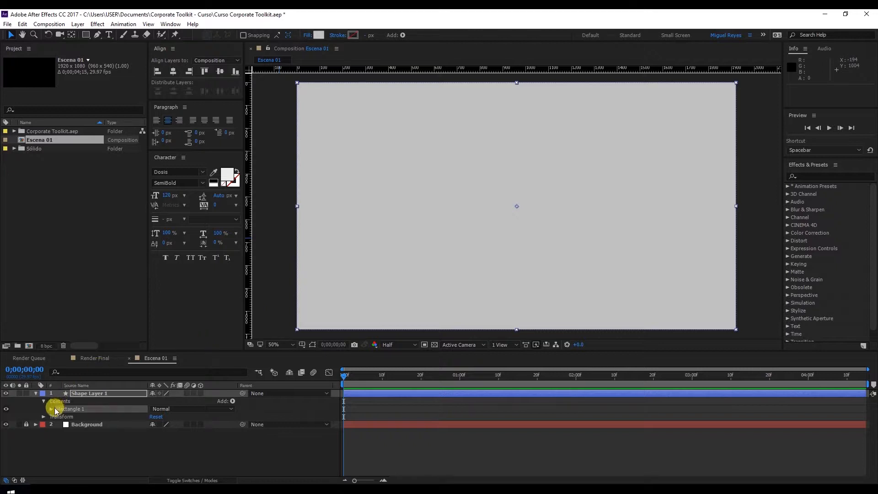
left_click(89, 394)
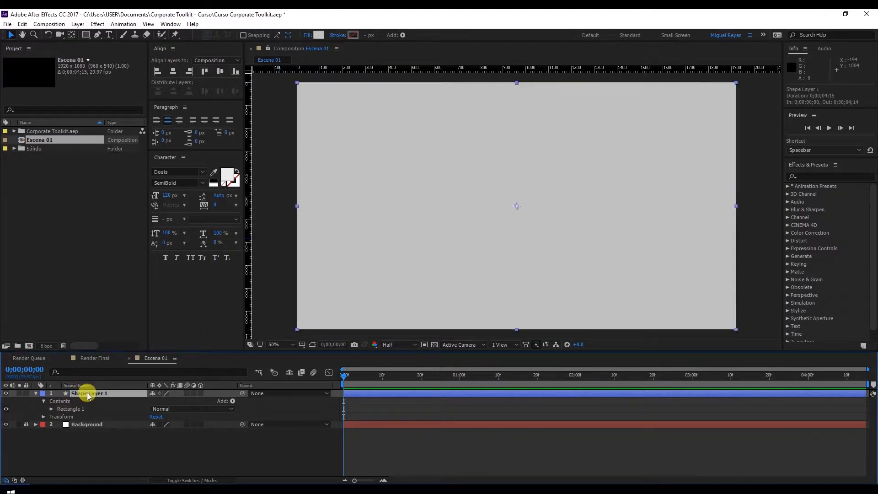
left_click(63, 402)
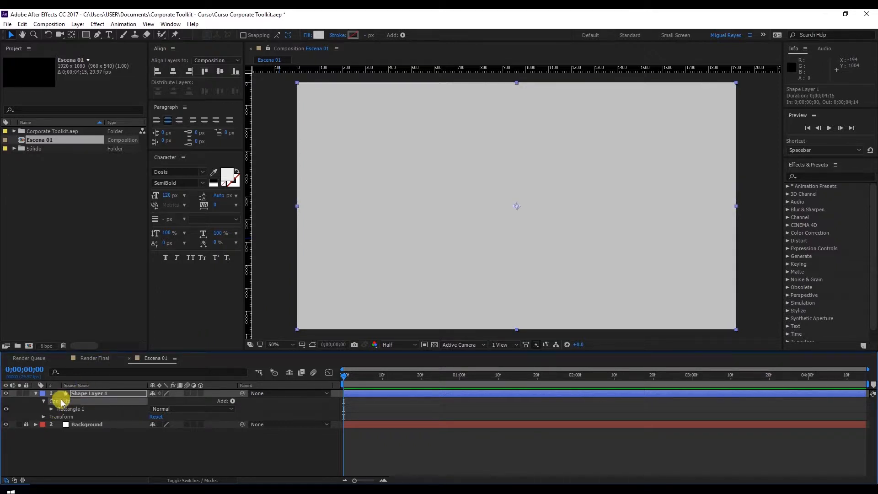
left_click(69, 410)
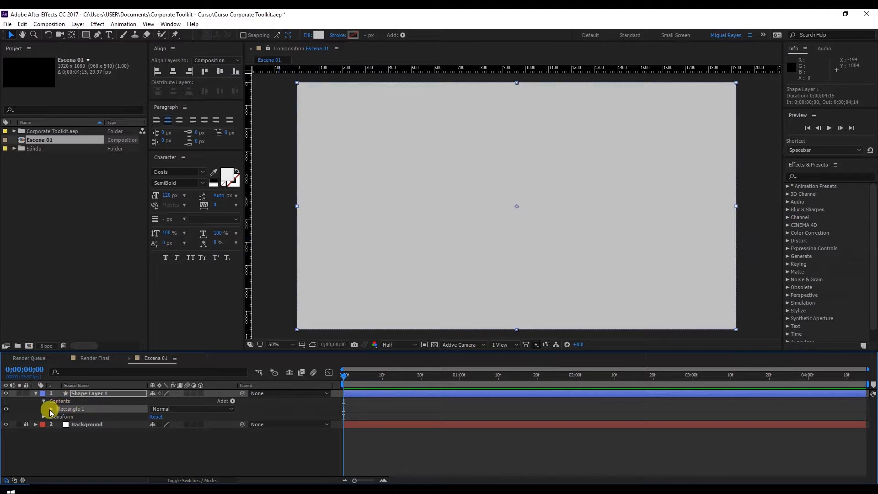
left_click(51, 409)
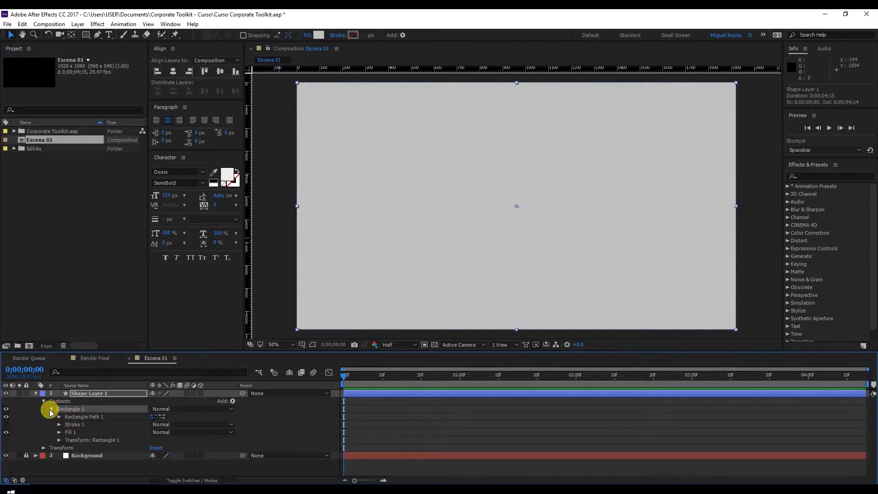
left_click(73, 416)
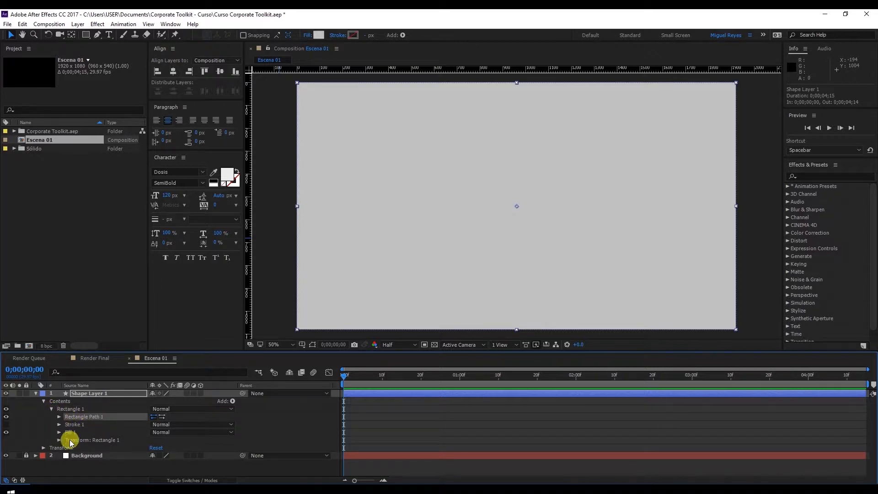
left_click(59, 418)
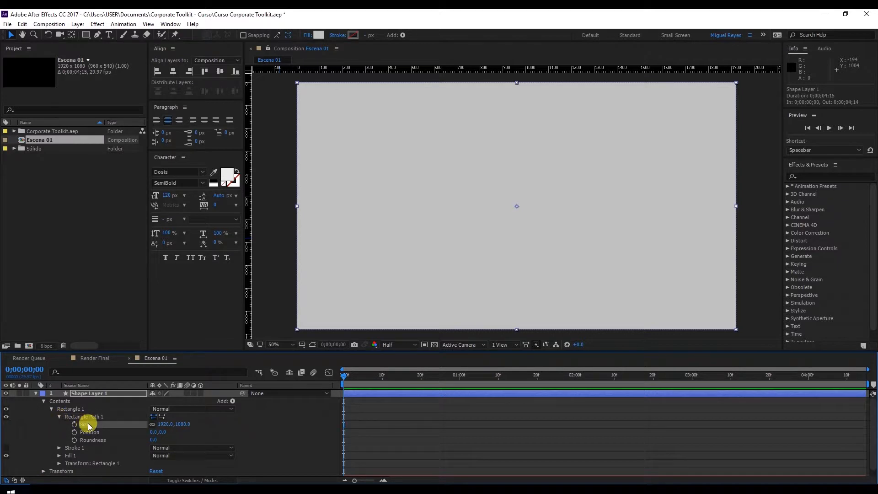
Try shrinking the rectangle path proportionally to about 1826 by 1027.
left_click(158, 424)
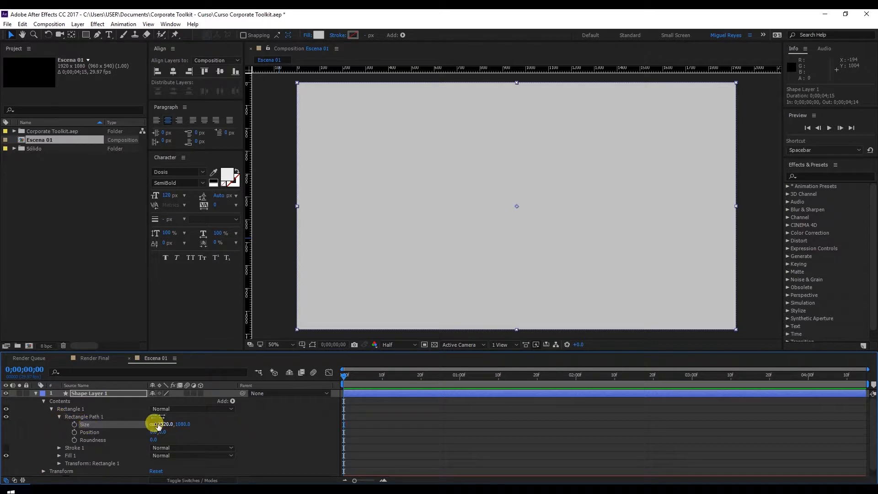
left_click(182, 424)
left_click(166, 425)
mouse_move(166, 426)
left_mouse_down()
mouse_move(43, 436)
mouse_move(149, 433)
left_mouse_up()
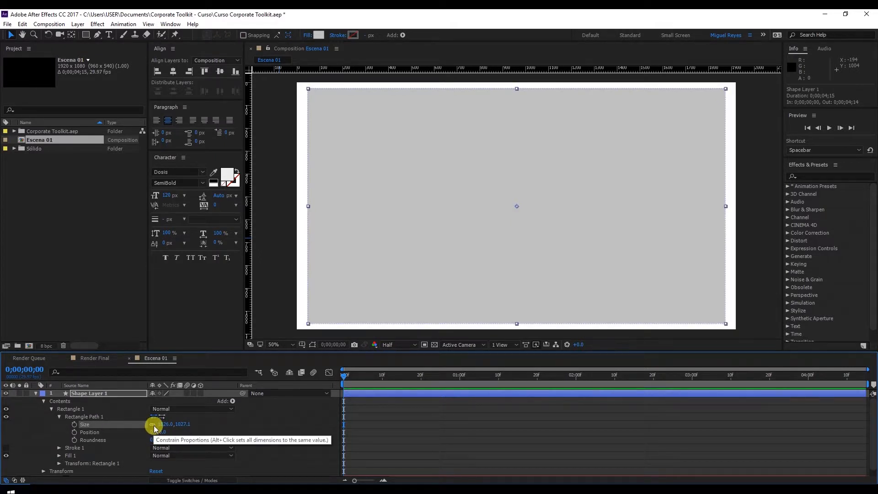
Unlink the proportions of the rectangle path's size and set it to 1340 by 90.
left_click(154, 426)
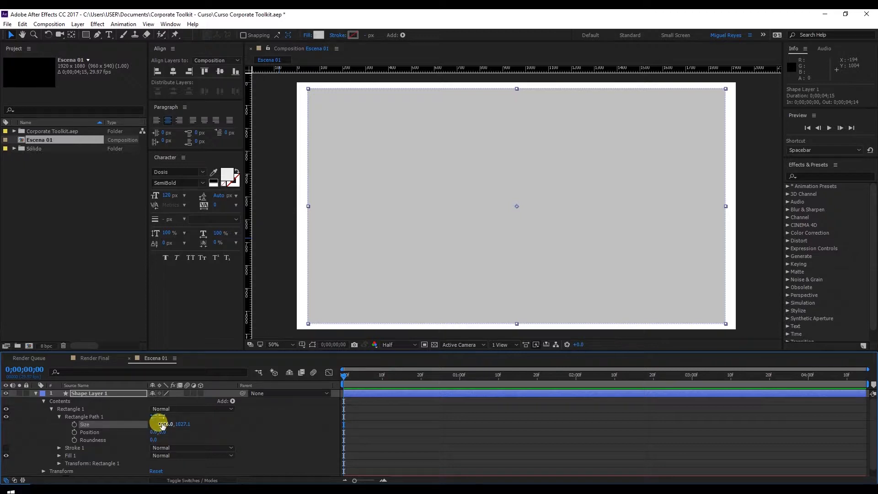
left_click(162, 425)
type("13")
key("Tab")
type("90")
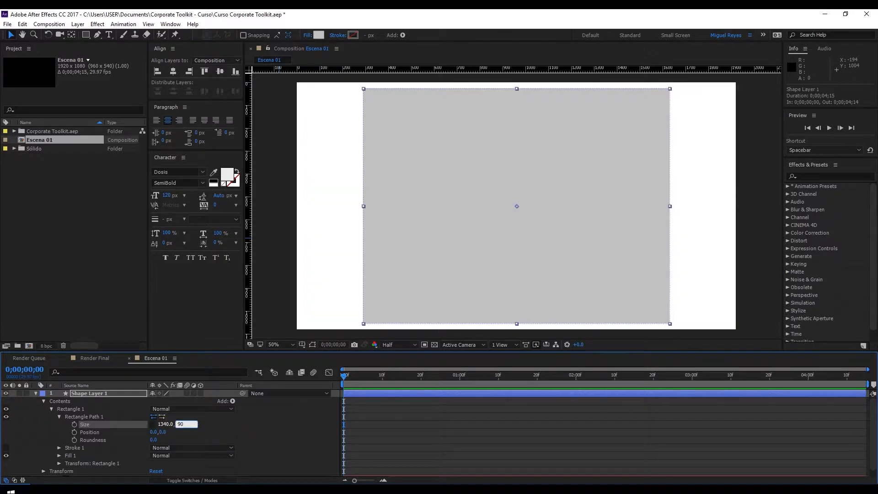
left_click(161, 425)
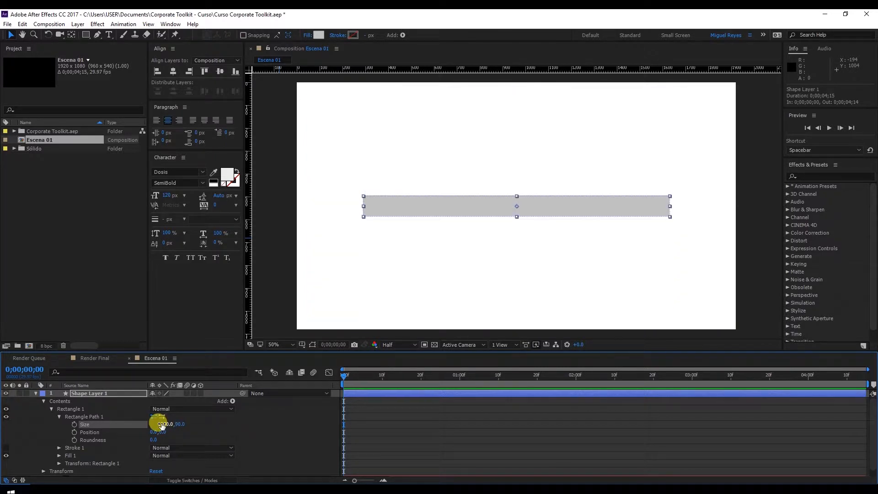
left_click(262, 426)
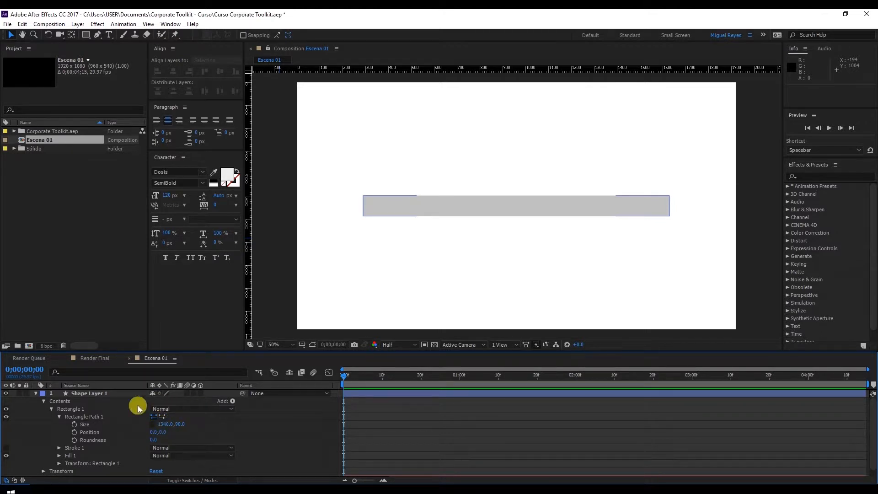
Add keyframes for the rectangle path's size at 0;00;00;00, 0;00;00;25, 0;00;03;25 and 0;00;04;10.
left_click(74, 426)
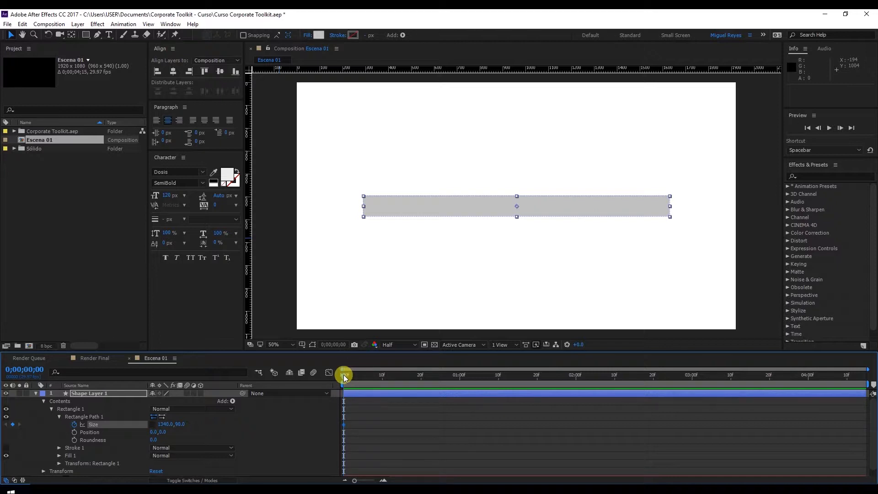
left_click_drag(344, 374, 440, 380)
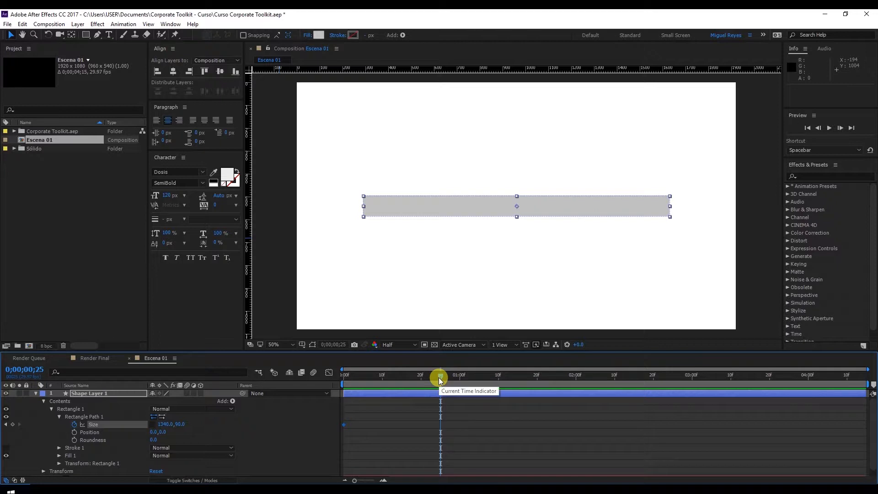
left_click(12, 425)
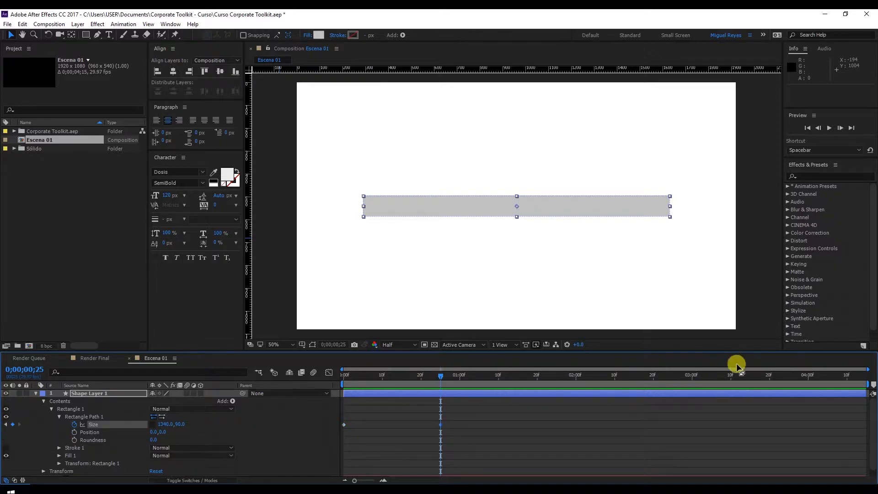
left_click_drag(711, 377, 788, 380)
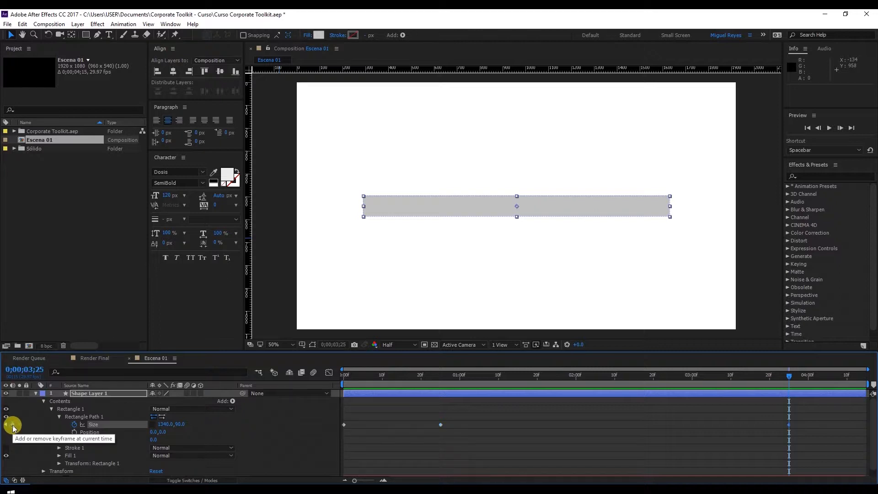
left_click(13, 424)
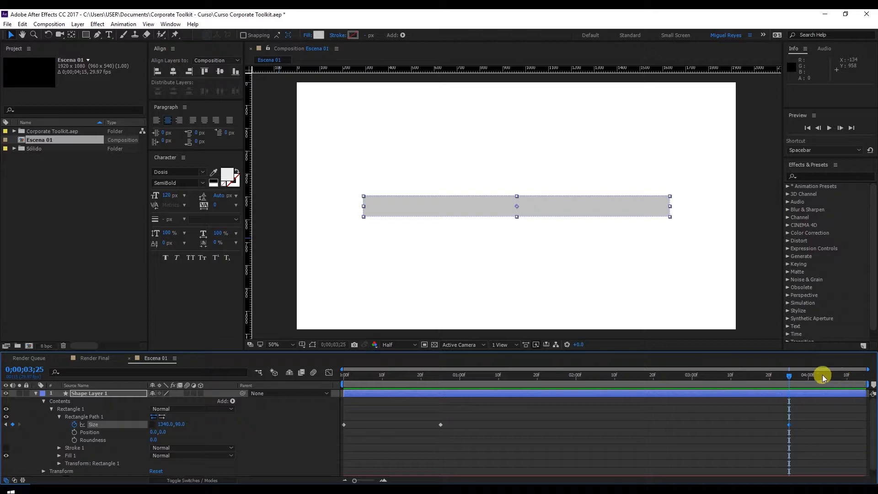
left_click_drag(826, 378, 847, 379)
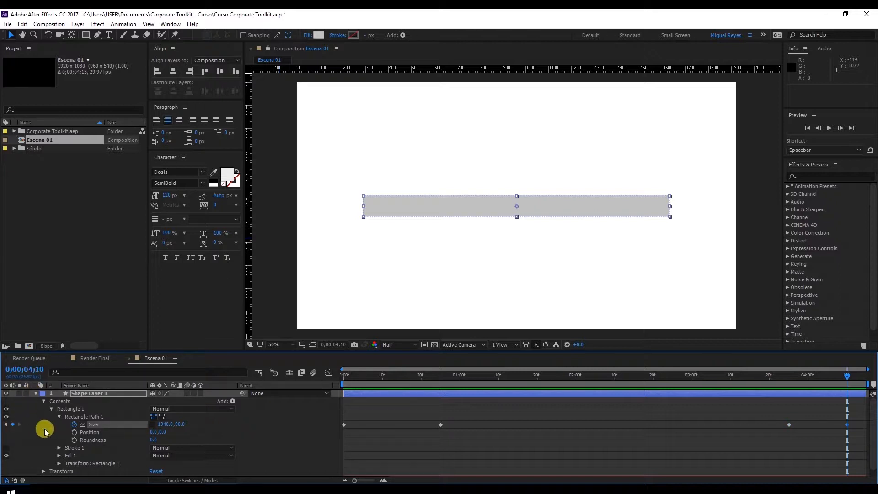
Set the rectangle's width to 0 at the first size keyframe, at 0;00;00;00.
left_click(356, 377)
key("Home")
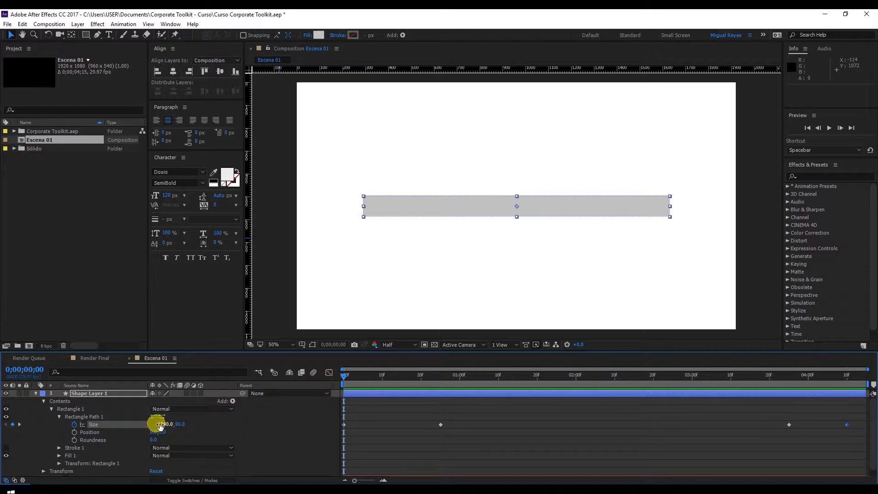
left_click(161, 424)
type("0")
key("Return")
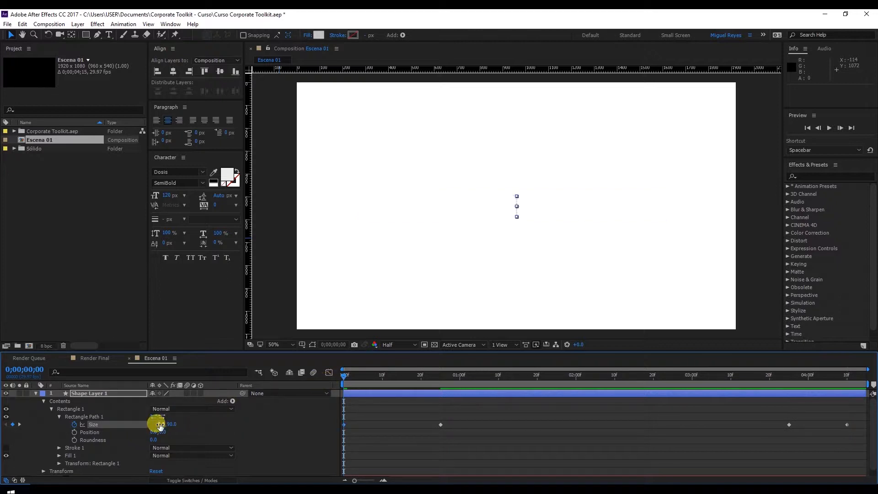
Set the rectangle's width to 0 at the last size keyframe, at 0;00;04;10.
left_click_drag(399, 377, 843, 384)
left_click(167, 424)
type("0")
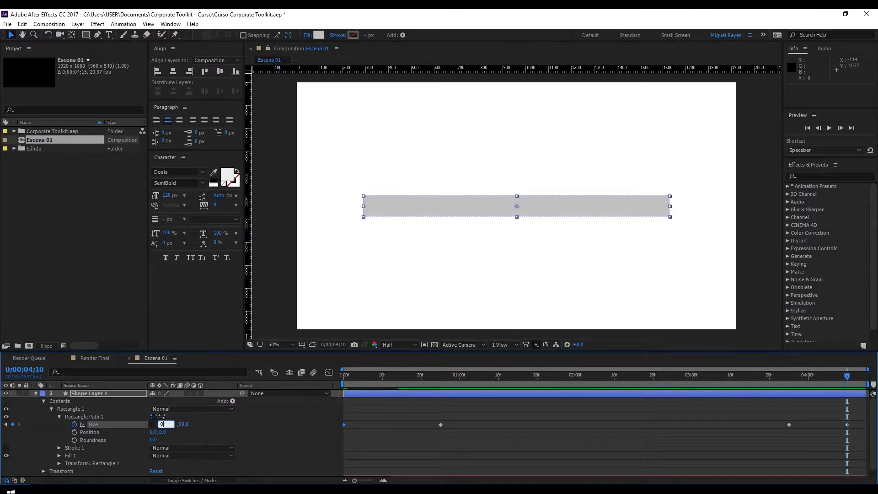
left_click(167, 427)
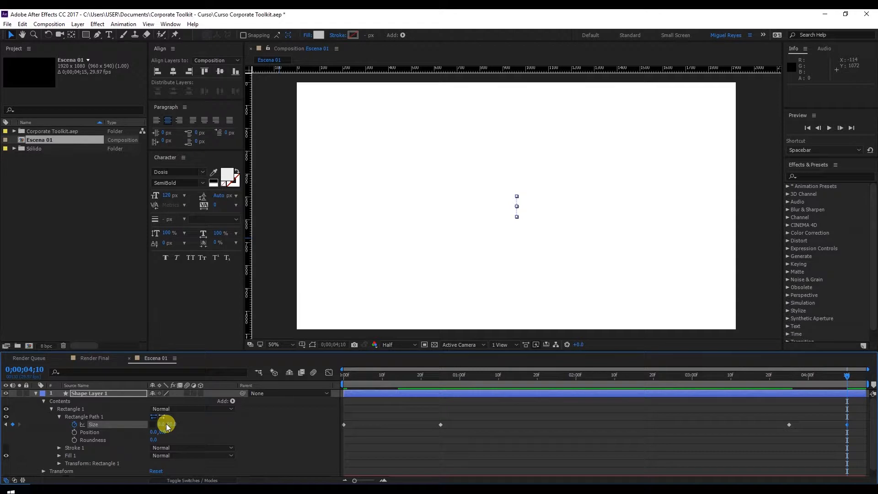
Play back the bar's opening and closing animation from the start of the composition.
left_click(849, 406)
left_click_drag(398, 380, 339, 380)
key("space")
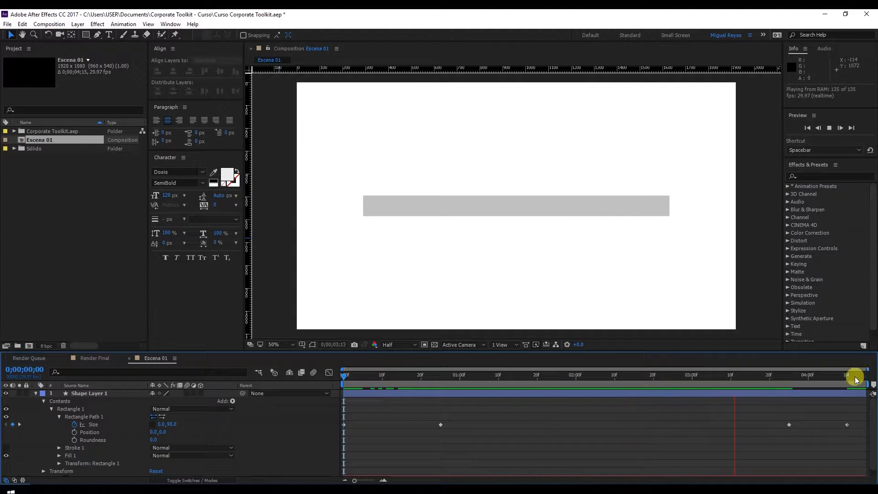
left_click_drag(817, 378, 849, 376)
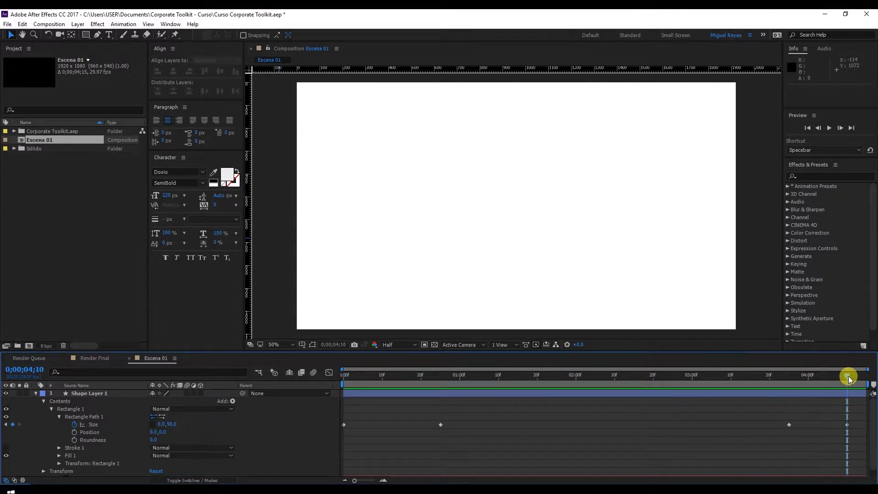
Apply Easy Ease to all four size keyframes of the rectangle path.
left_click_drag(856, 418, 349, 435)
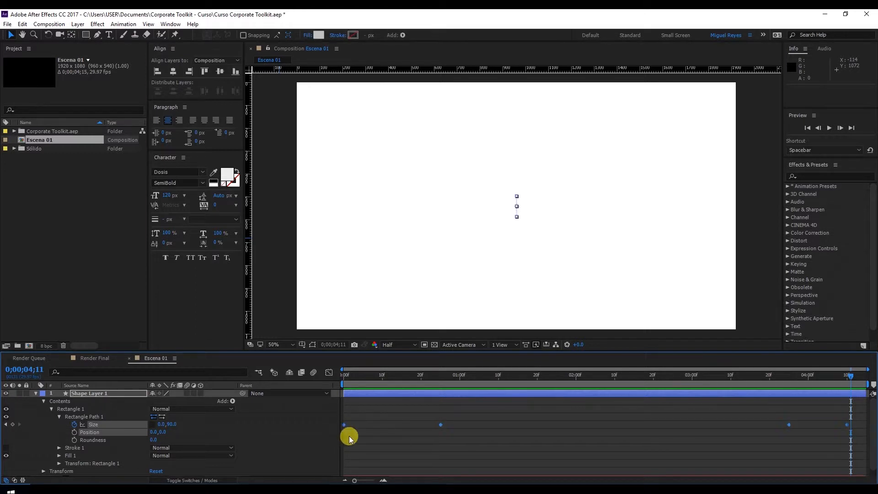
right_click(443, 426)
mouse_move(470, 419)
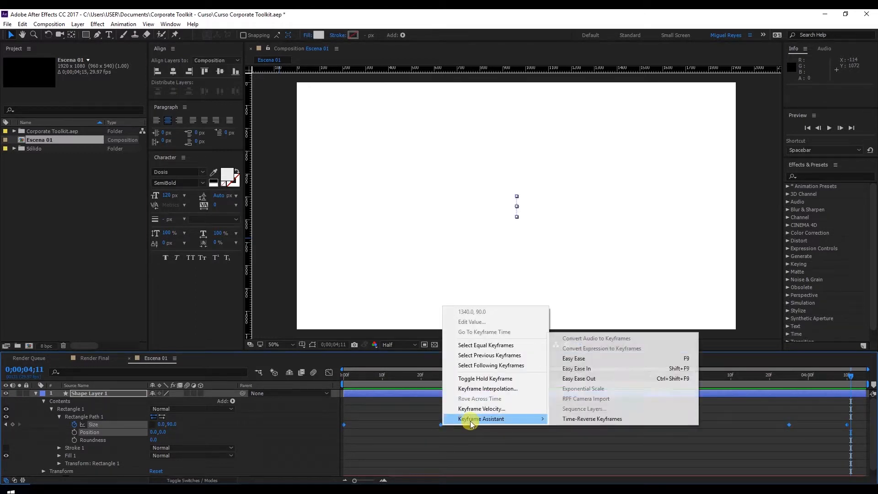
left_click(597, 362)
left_click(547, 433)
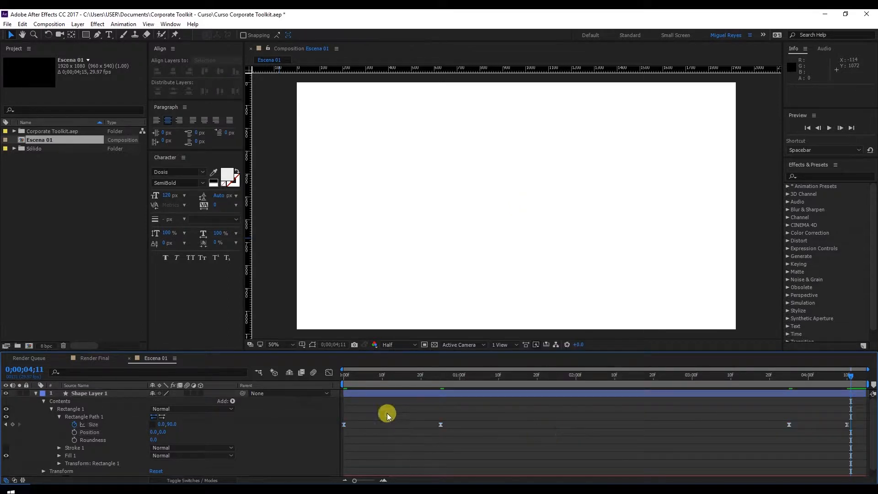
Display the size property's speed graph and stretch the opening segment's handles to give its speed curve a sharp central peak.
left_click(344, 425)
left_click(328, 373)
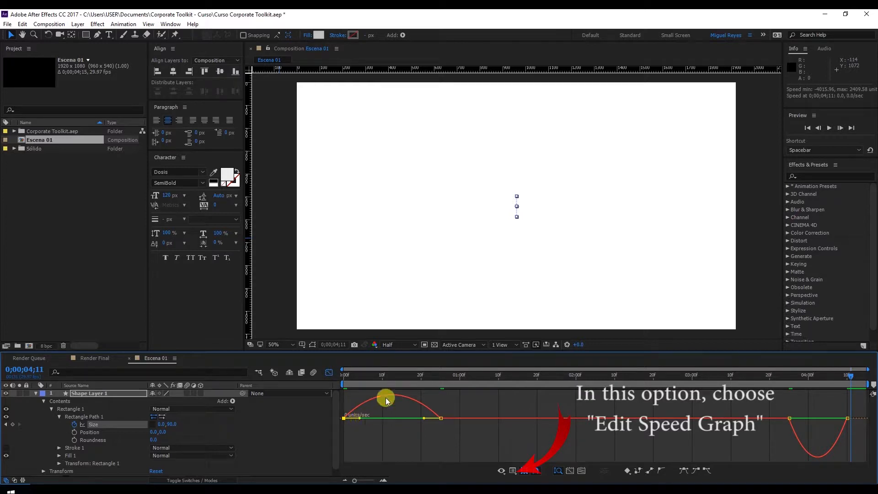
left_click_drag(359, 417, 379, 427)
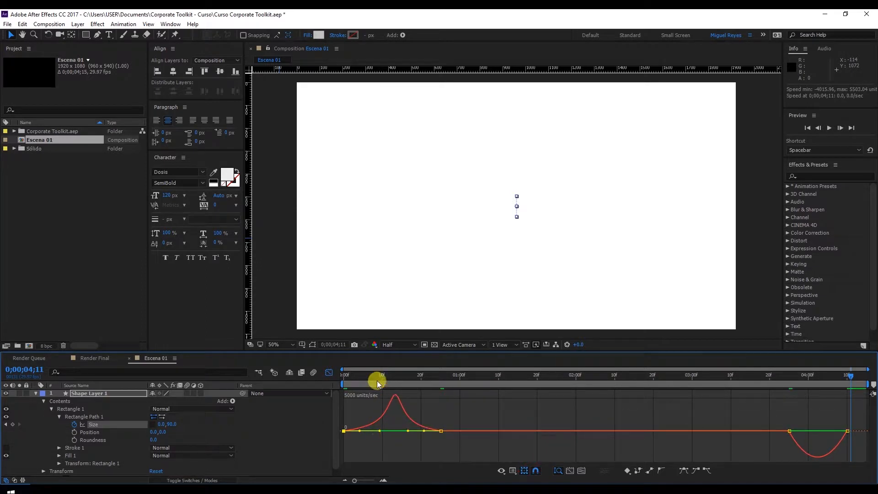
Preview the eased opening of the bar from 0;00;00;00.
left_click_drag(365, 380, 315, 375)
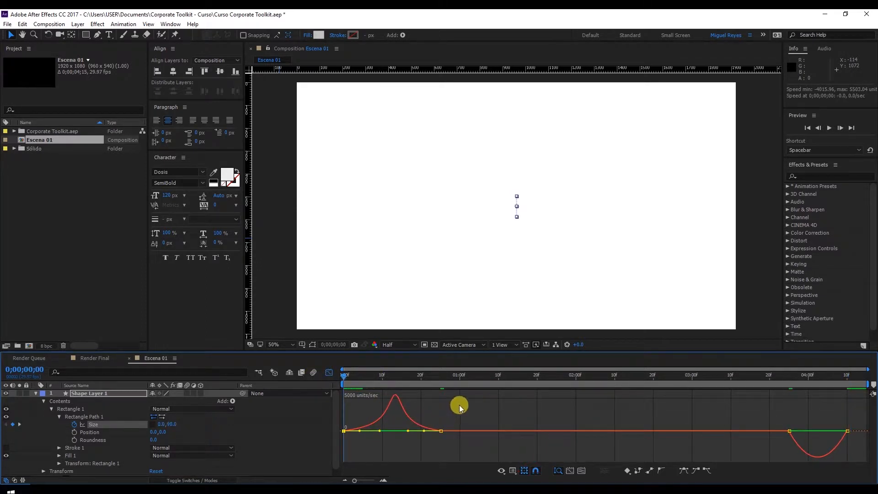
key("space")
left_click_drag(364, 379, 344, 380)
key("space")
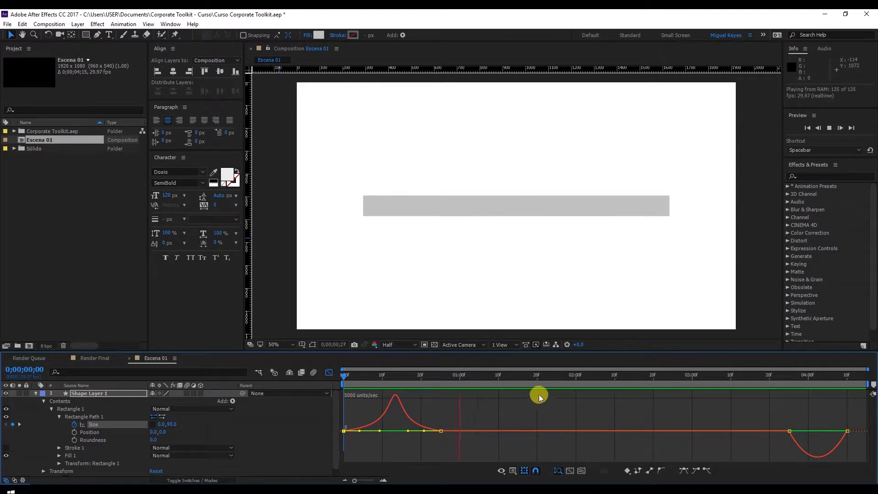
left_click(449, 377)
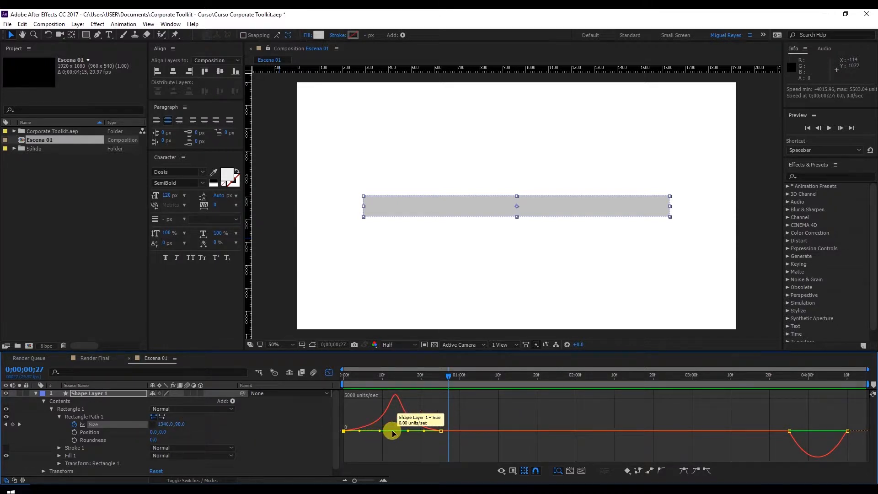
Adjust the size keyframes' influence handles in the speed graph to steepen both the opening and closing peaks.
left_click_drag(409, 431, 405, 432)
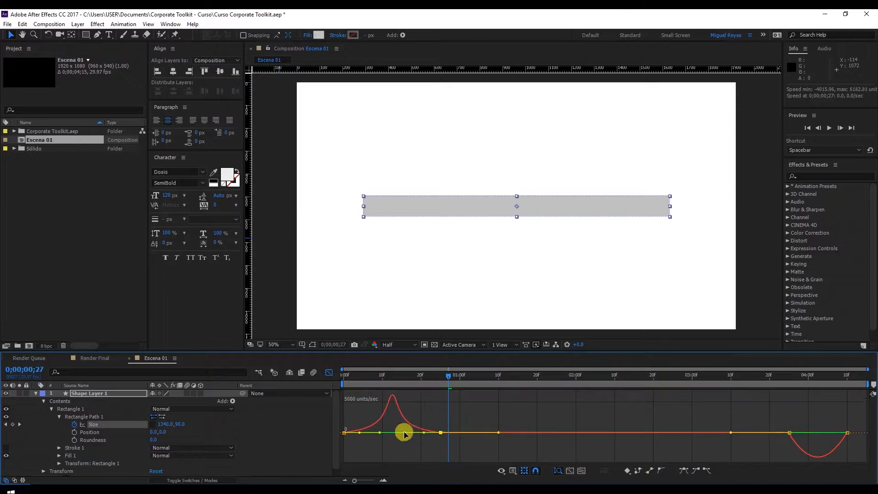
left_click(790, 433)
mouse_move(800, 433)
left_mouse_down()
mouse_move(836, 423)
mouse_move(802, 419)
left_mouse_up()
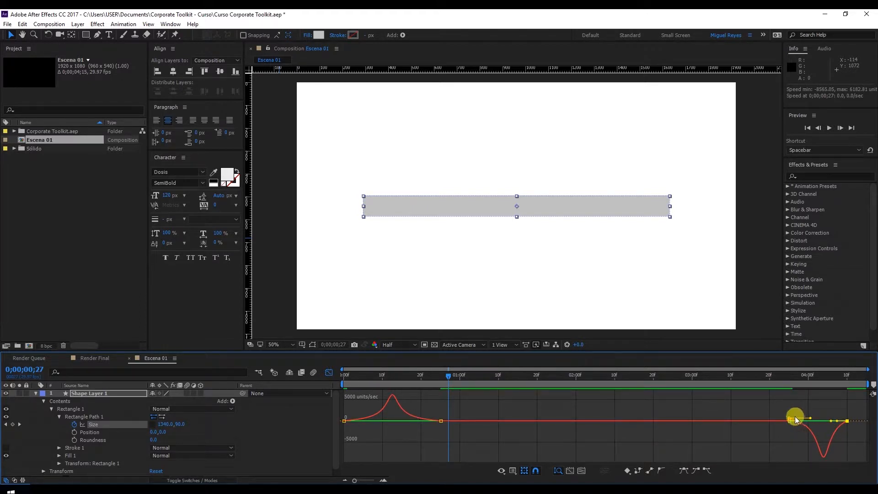
key("ctrl+z")
left_click_drag(802, 429, 831, 423)
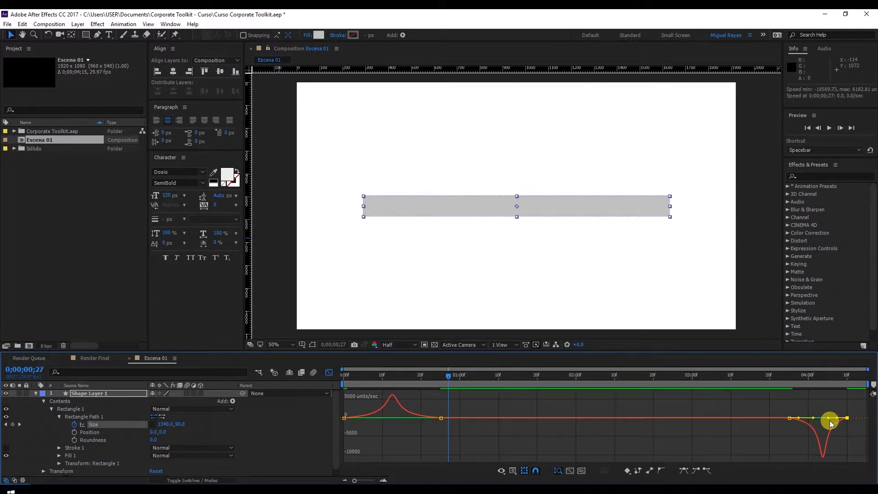
left_click(440, 418)
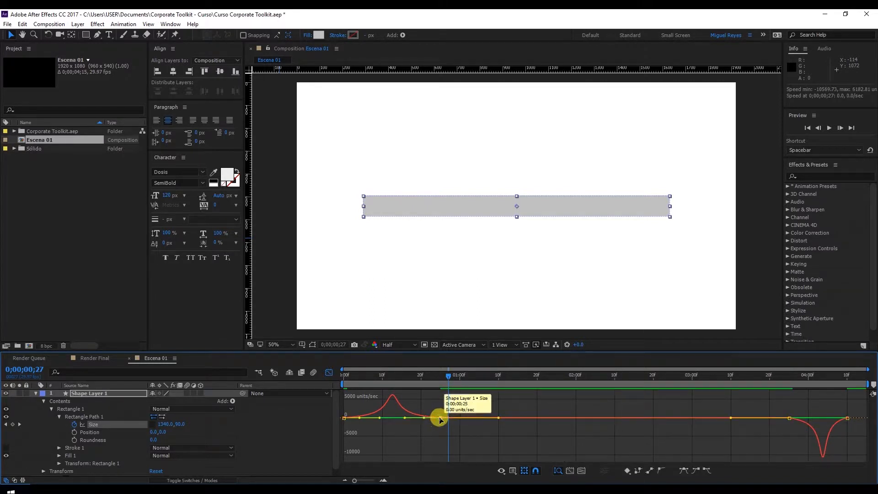
left_click_drag(405, 420, 384, 422)
Play back the bar's animation with the steeper speed curves through to the end of the composition.
key("space")
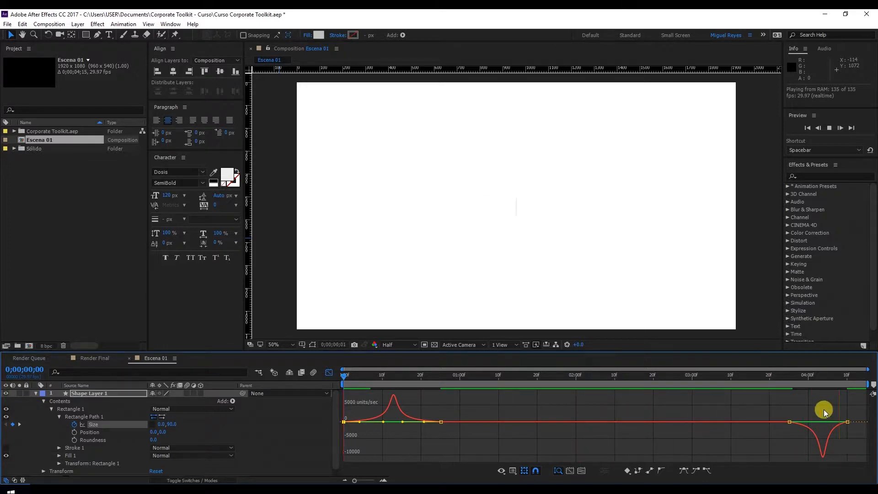
left_click(825, 379)
left_click_drag(827, 380, 867, 379)
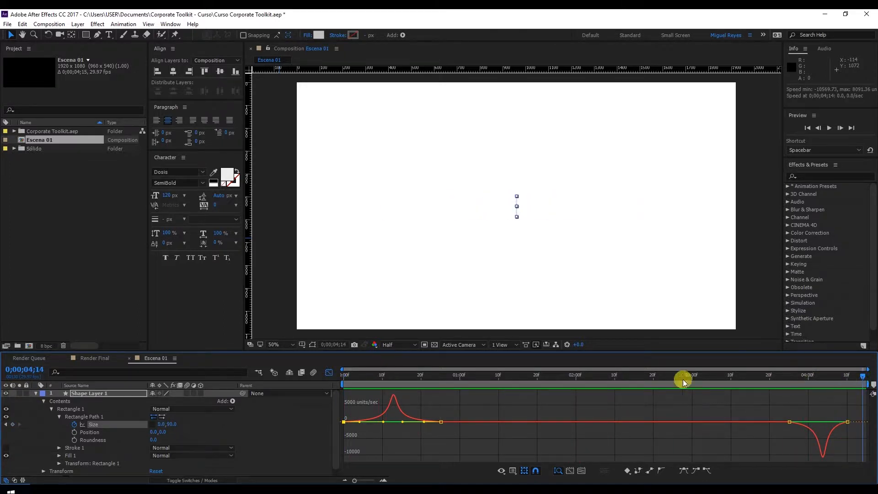
Collapse the shape layer, return to the layer bar view and rename the layer Rectangle.
left_click(37, 394)
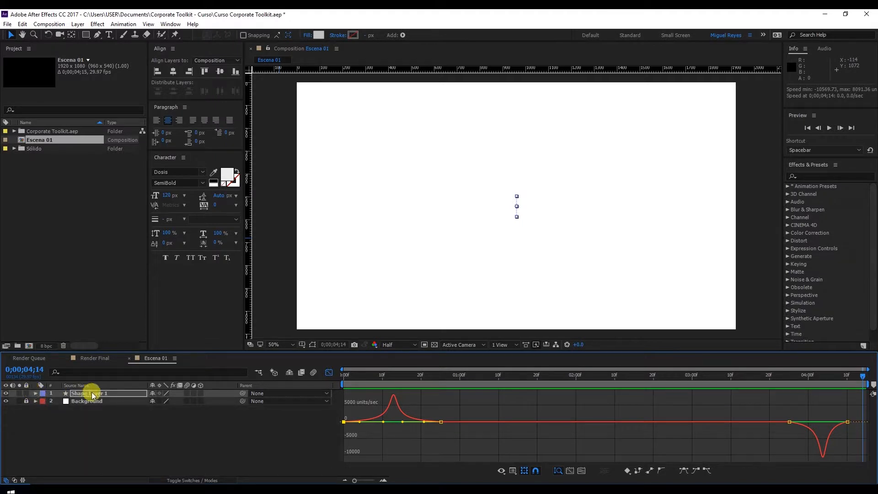
left_click(95, 394)
left_click(327, 372)
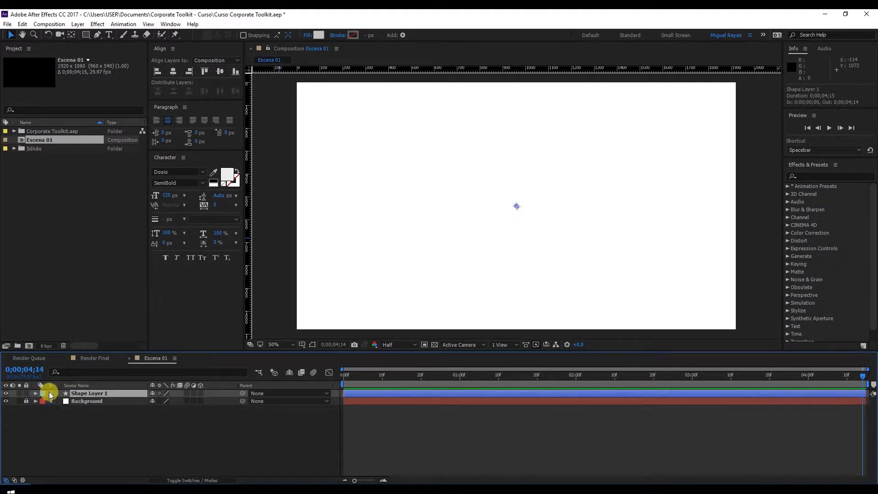
key("Return")
type("Rectangle")
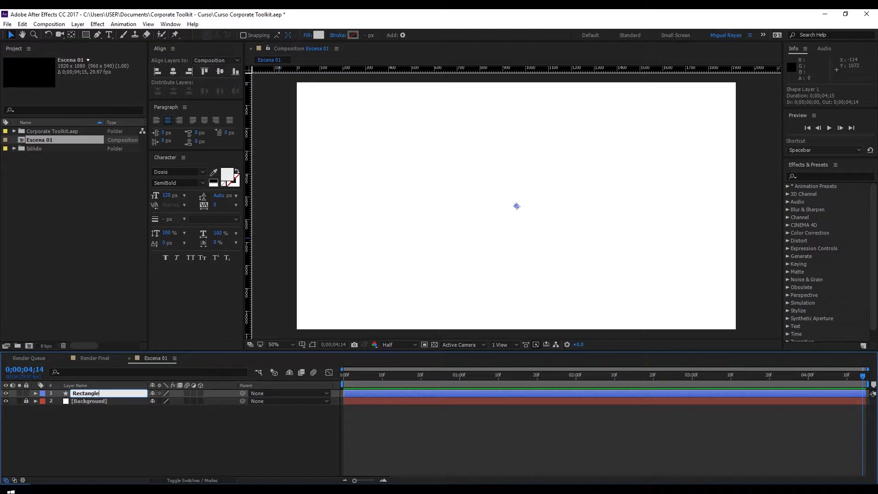
key("Return")
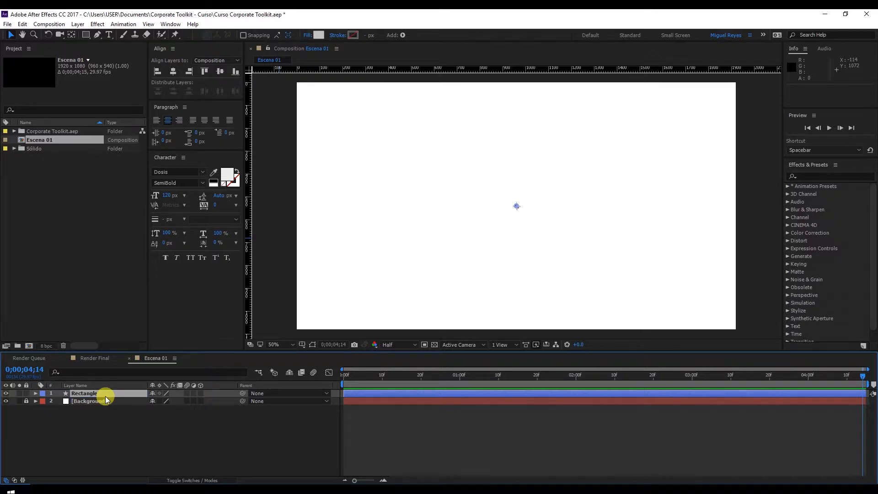
left_click(88, 446)
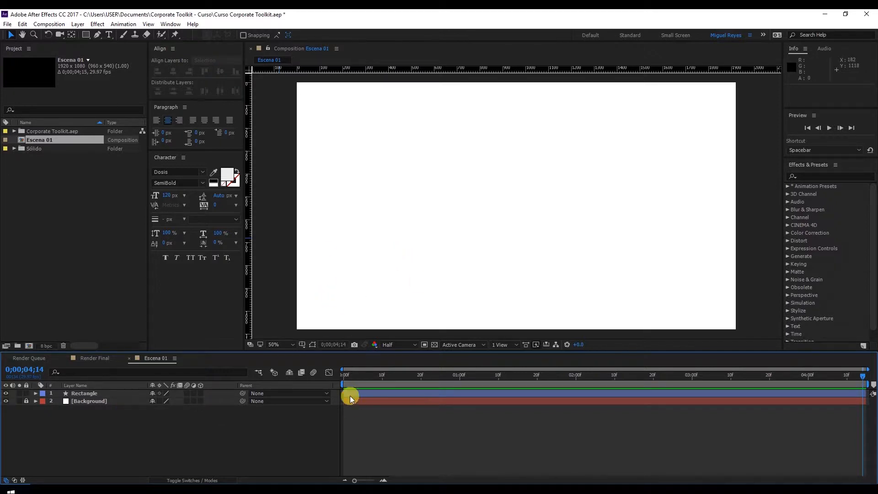
At 0;00;01;11, add a text layer over the bar reading "Best Online Learning Site of Graphic Design".
left_click(405, 377)
left_click(502, 377)
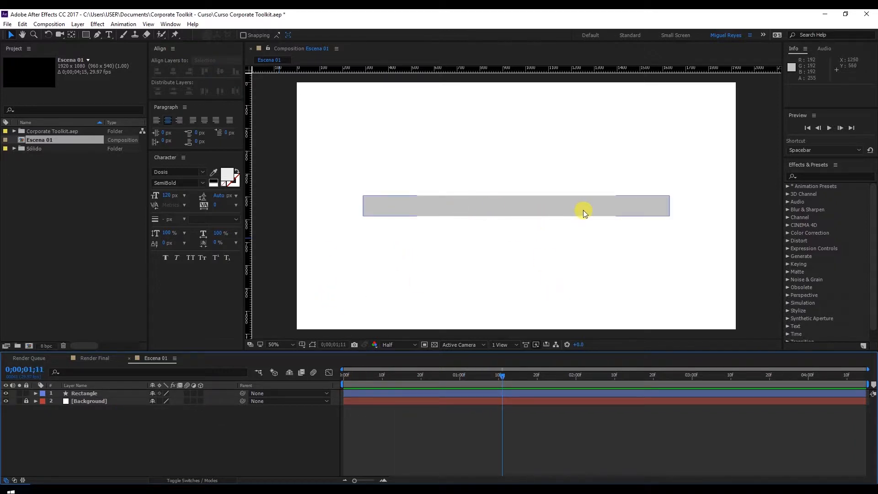
left_click_drag(109, 34, 136, 34)
left_click(379, 202)
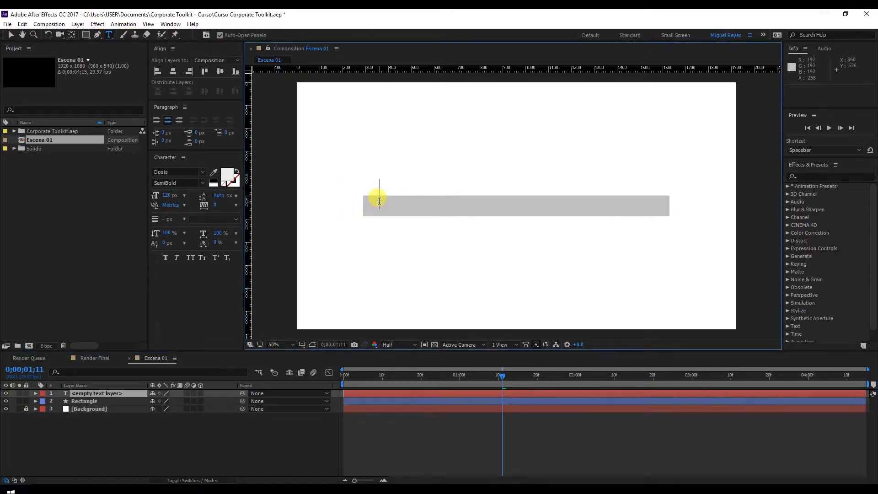
type("Bes")
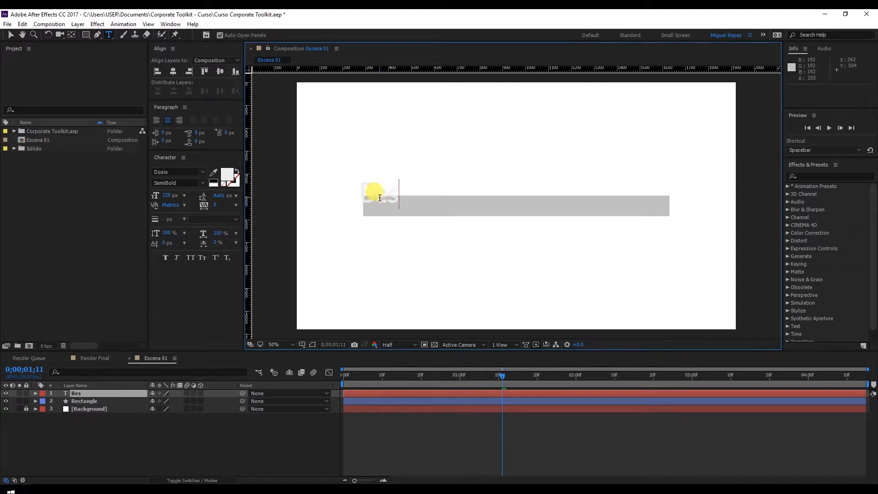
type("t Online Learning Sites")
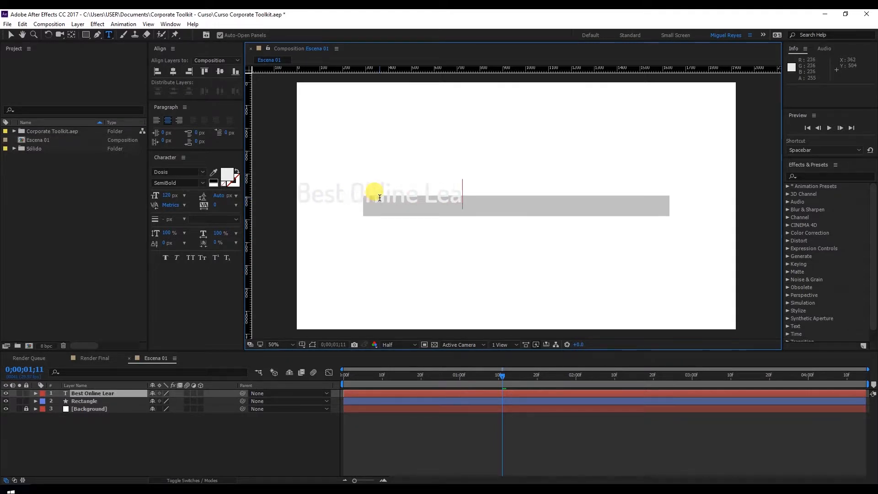
type(" of")
key("BackSpace")
key("BackSpace")
key("BackSpace")
key("BackSpace")
type("of GRA")
key("BackSpace")
key("BackSpace")
key("BackSpace")
type("ra")
key("BackSpace")
type("G")
key("BackSpace")
key("BackSpace")
type("Gra")
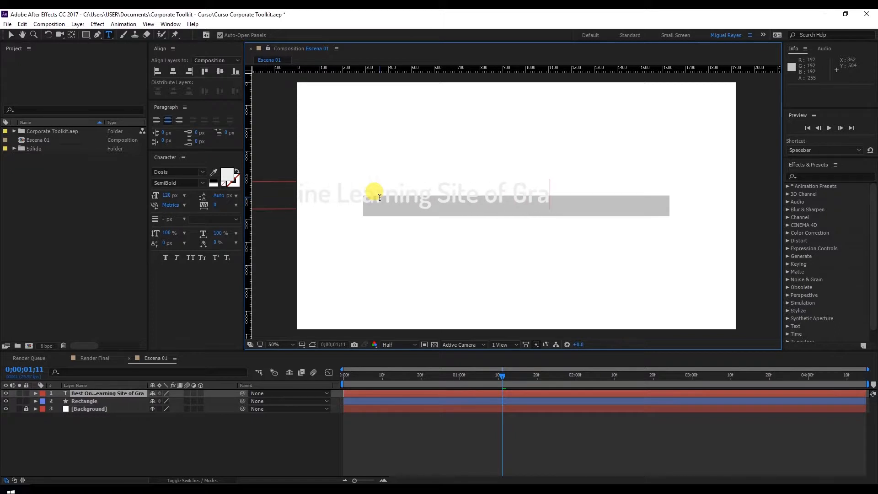
type("phic Design")
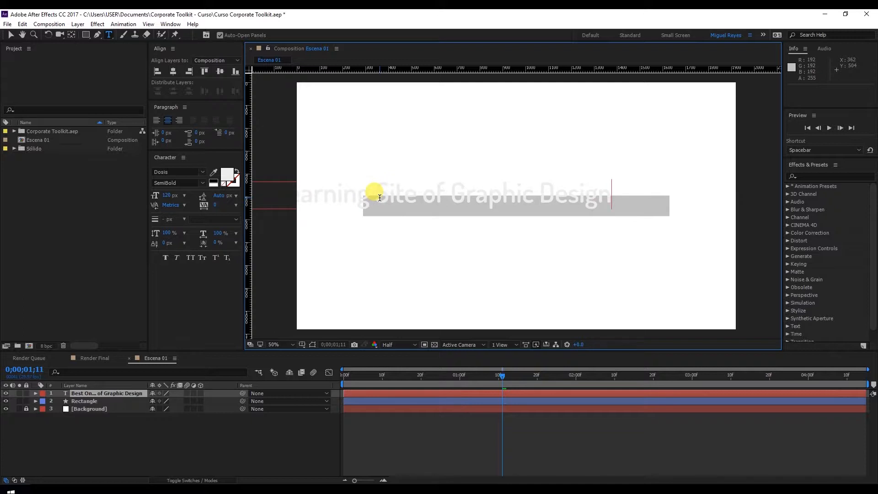
Format the search text in Verdana at 36 px with left-aligned paragraphs.
left_click(11, 35)
left_click(174, 172)
type("Verdana")
key("Return")
left_click(168, 196)
type("36")
key("Return")
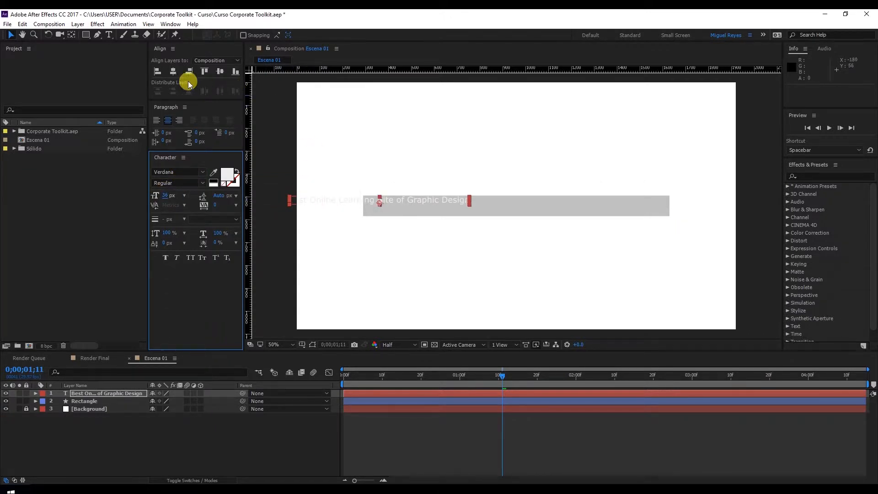
left_click(160, 121)
Place the text inside the bar near its left end at about 336, 550 and colour it dark grey #181818.
left_click_drag(447, 202, 440, 209)
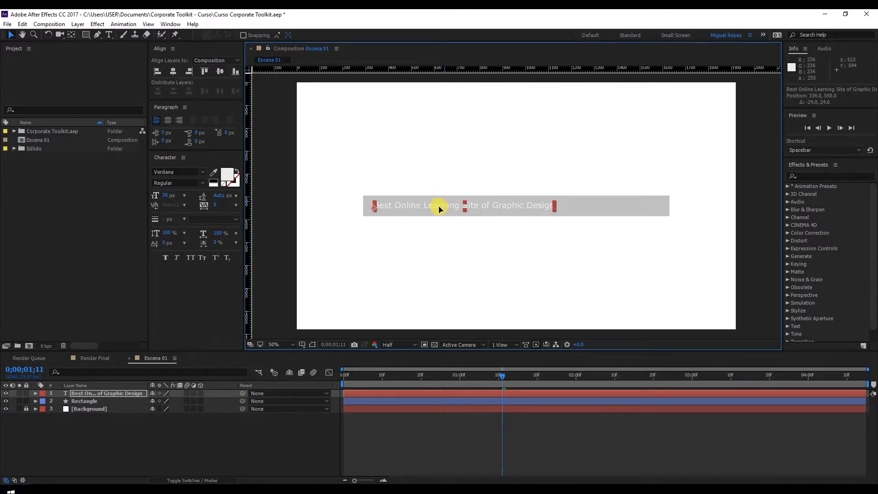
left_click(230, 180)
left_click_drag(55, 412, 56, 429)
left_click(259, 326)
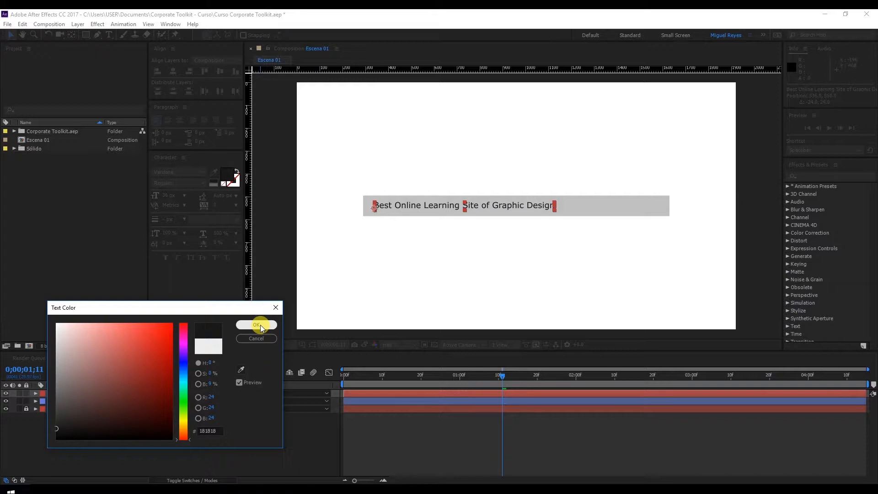
left_click(753, 231)
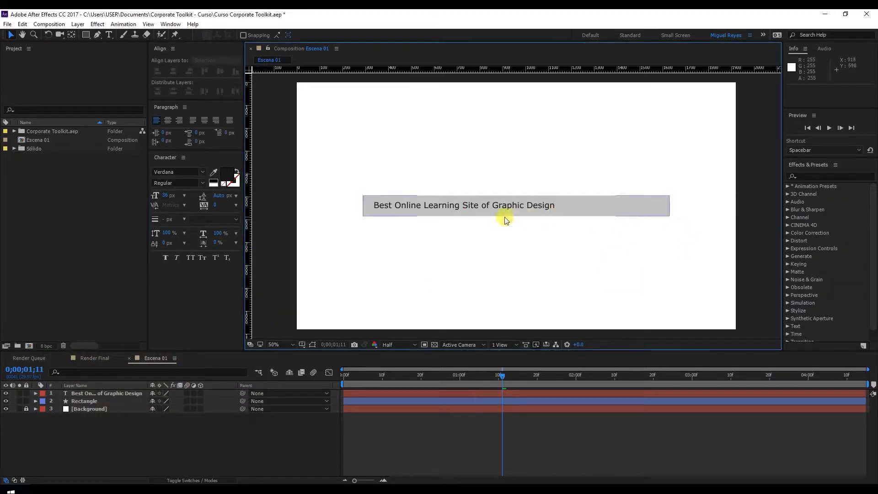
left_click(496, 207)
Lighten the Rectangle layer's fill colour to #DADADA.
left_click(87, 401)
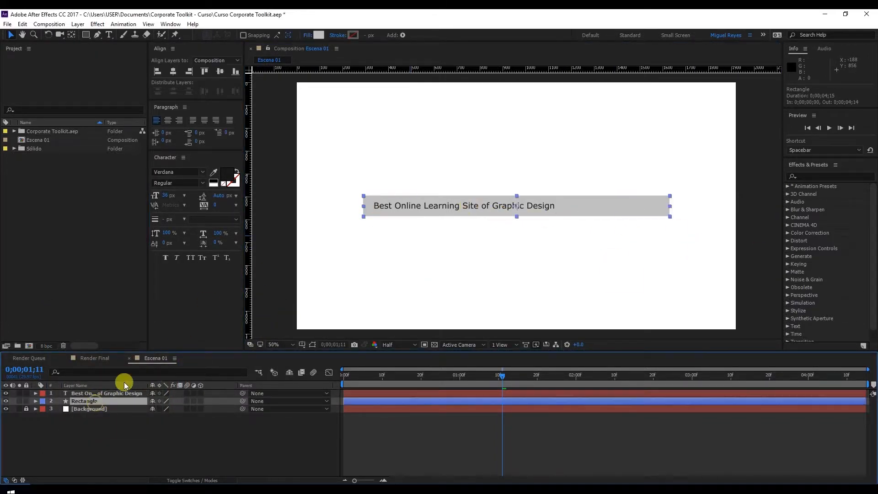
left_click(319, 36)
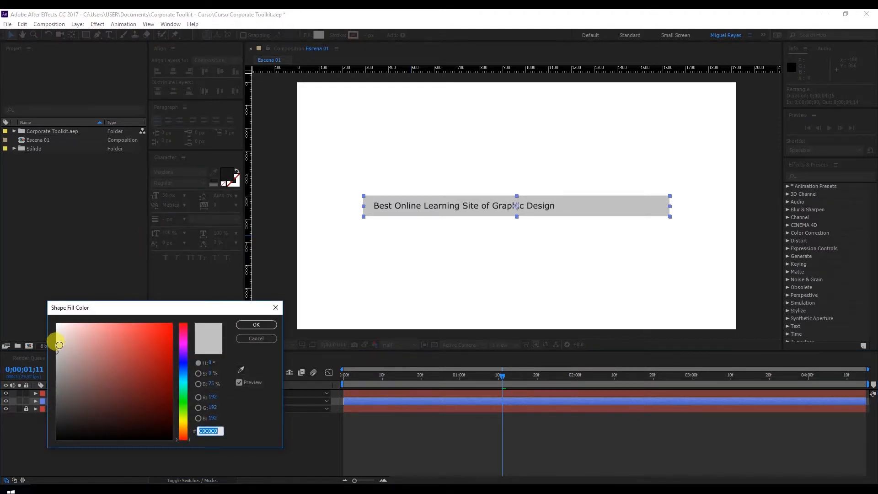
left_click_drag(60, 345, 55, 342)
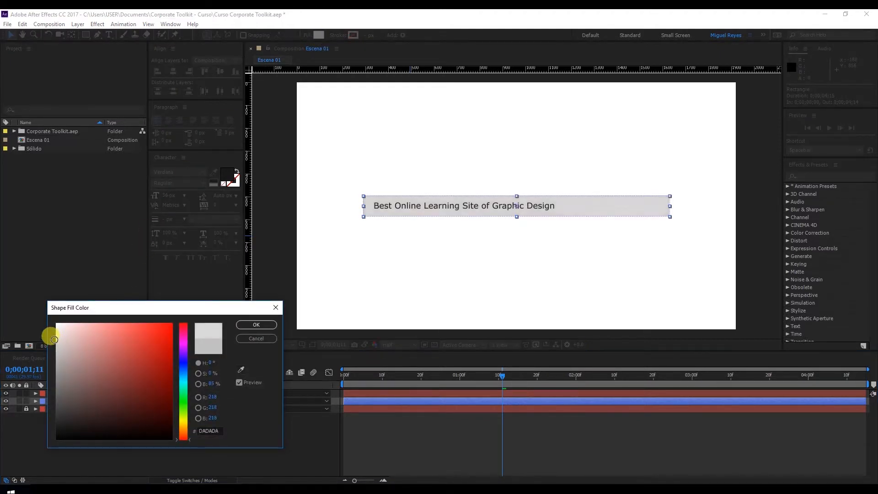
left_click(259, 325)
left_click(465, 455)
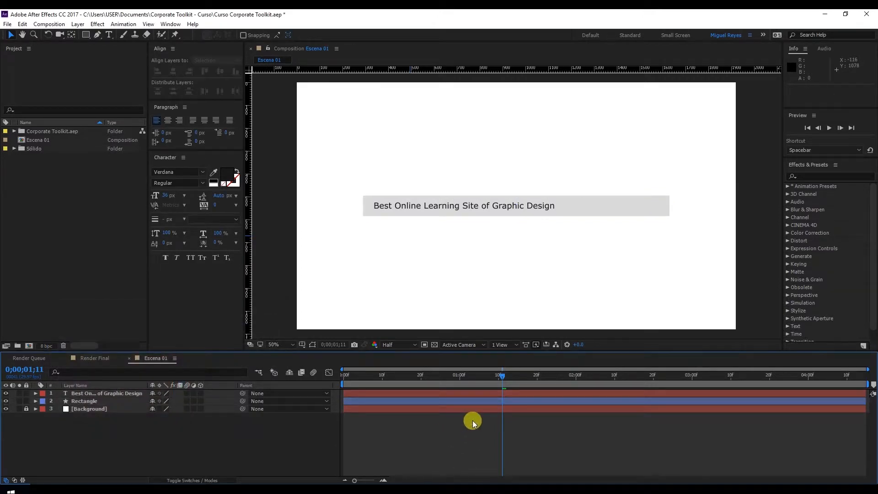
Rename the search text layer as Text.
left_click(124, 395)
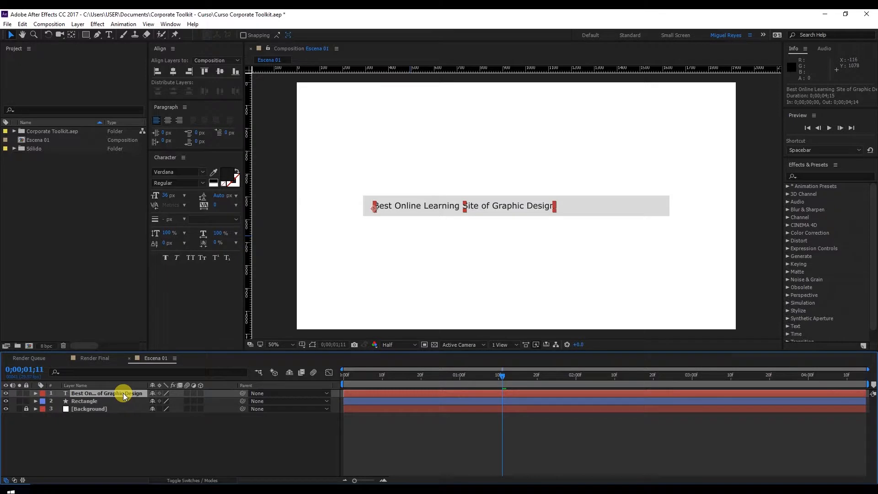
key("Return")
type("Text")
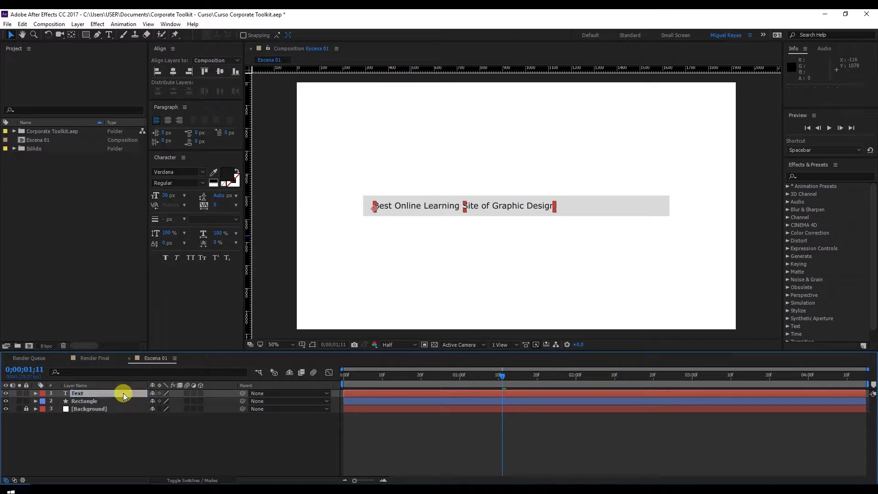
left_click(533, 442)
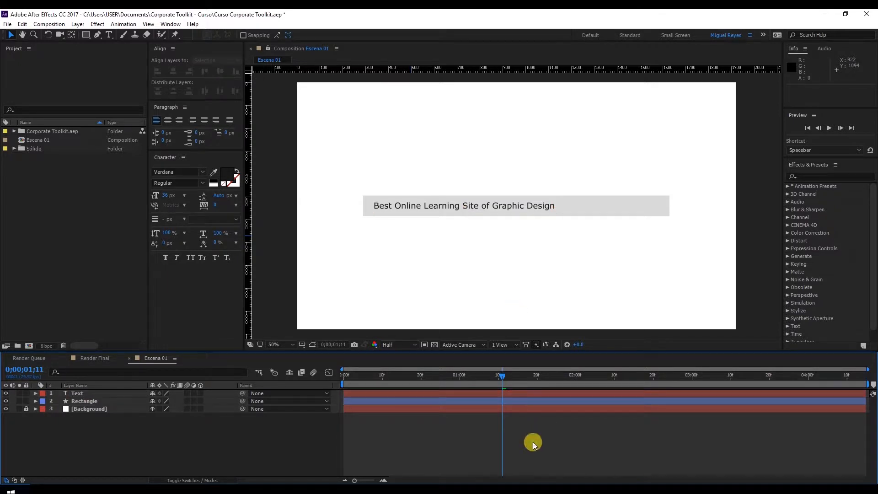
left_click(463, 204)
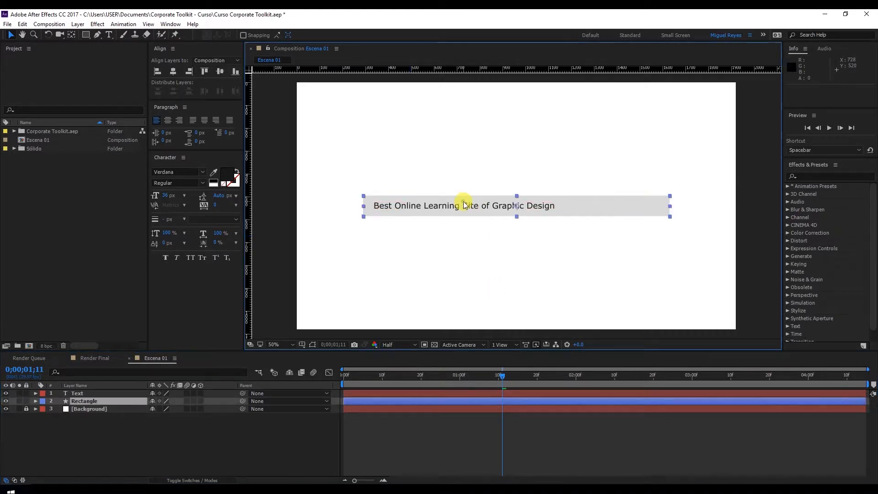
left_click(737, 208)
left_click(512, 215)
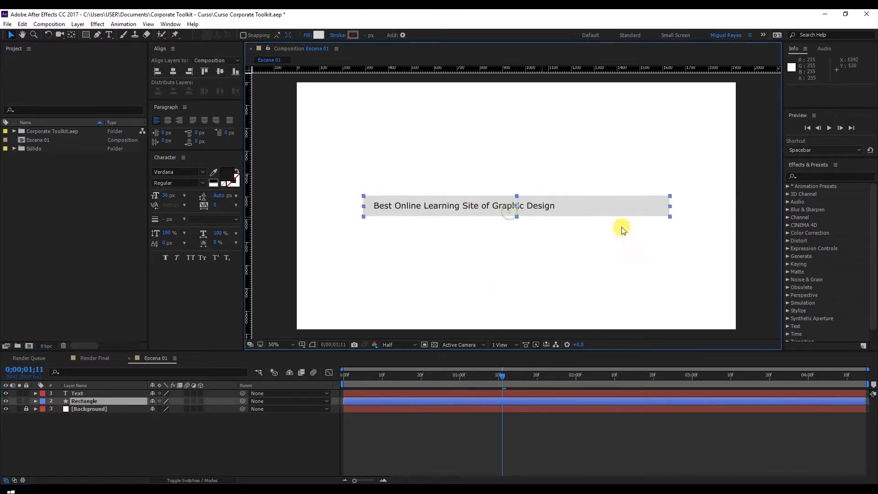
left_click(773, 231)
Apply the Typewriter animation preset to the Text layer starting at 0;00;00;20.
left_click(504, 207)
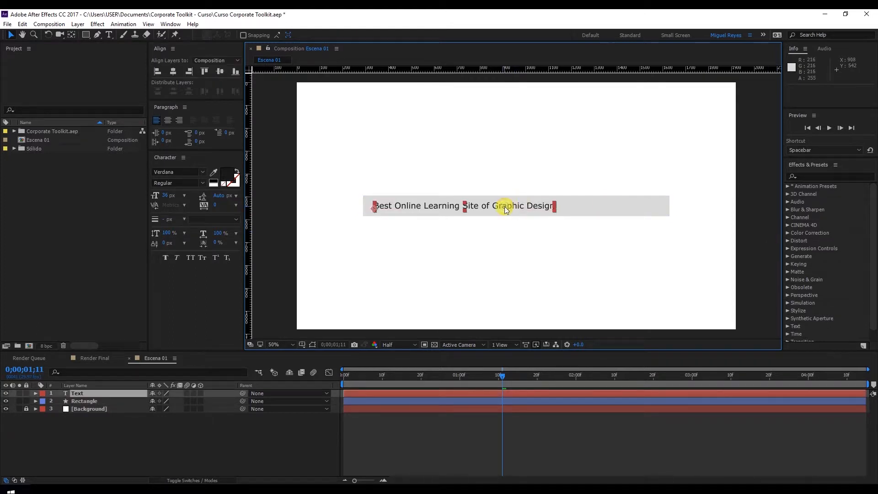
left_click(820, 175)
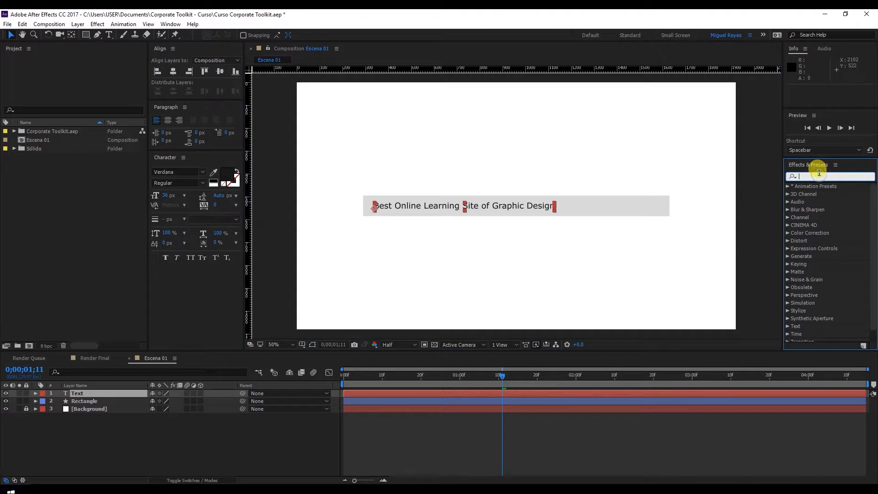
type("Type")
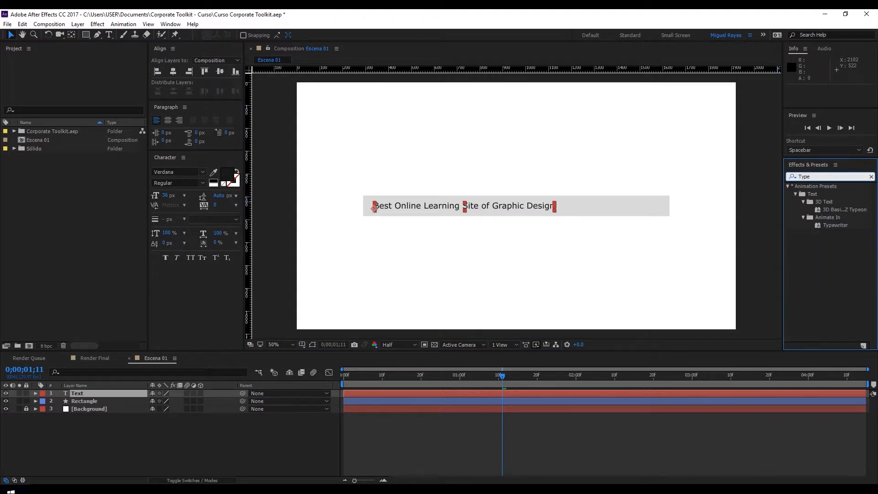
left_click(837, 225)
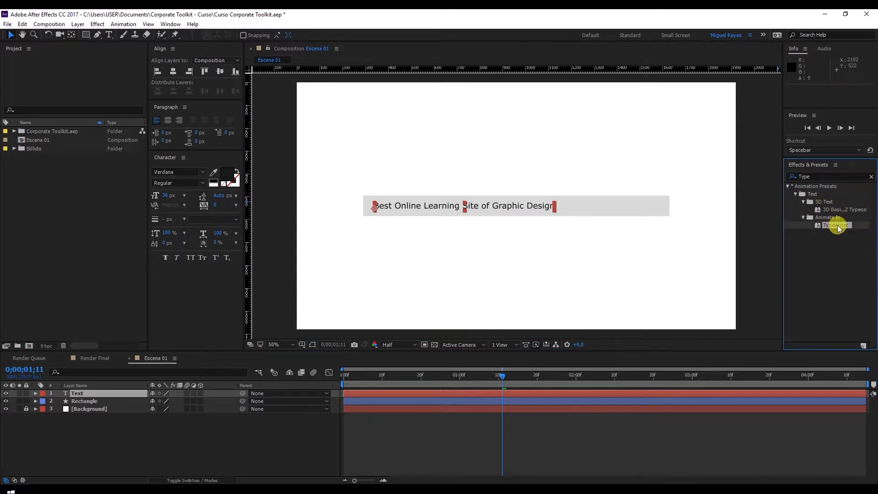
left_click_drag(480, 377, 472, 376)
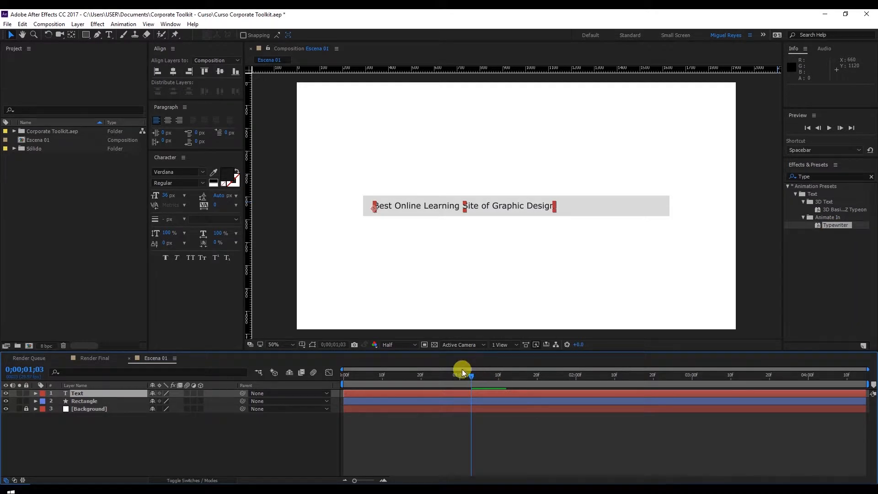
left_click_drag(477, 374, 422, 383)
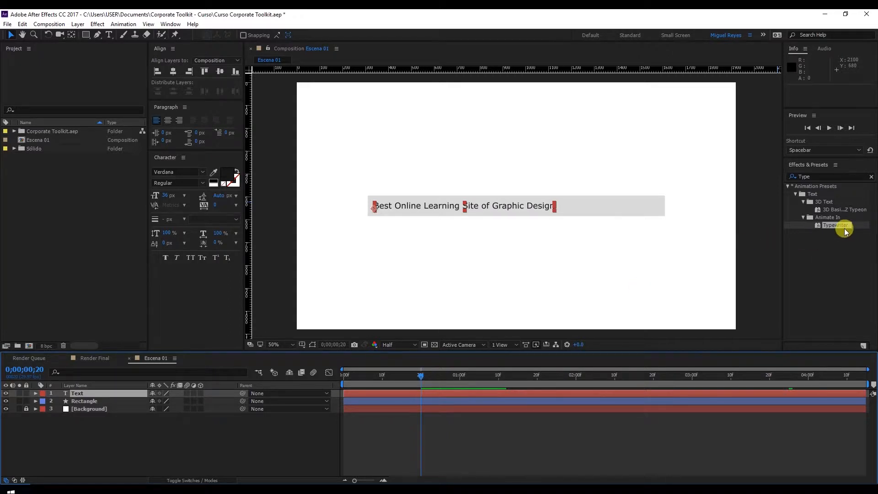
left_click_drag(841, 225, 421, 394)
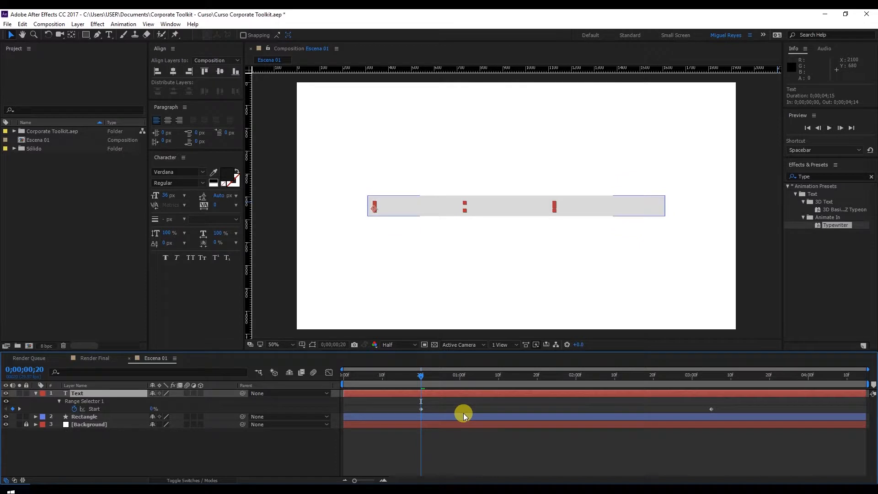
Move the Text layer's ending Start keyframe to 0;00;02;10 and preview the typing animation from the beginning.
left_click(712, 410)
left_click_drag(712, 410, 614, 406)
left_click_drag(576, 379, 615, 379)
left_click_drag(619, 410, 616, 409)
left_click_drag(561, 377, 345, 378)
key("space")
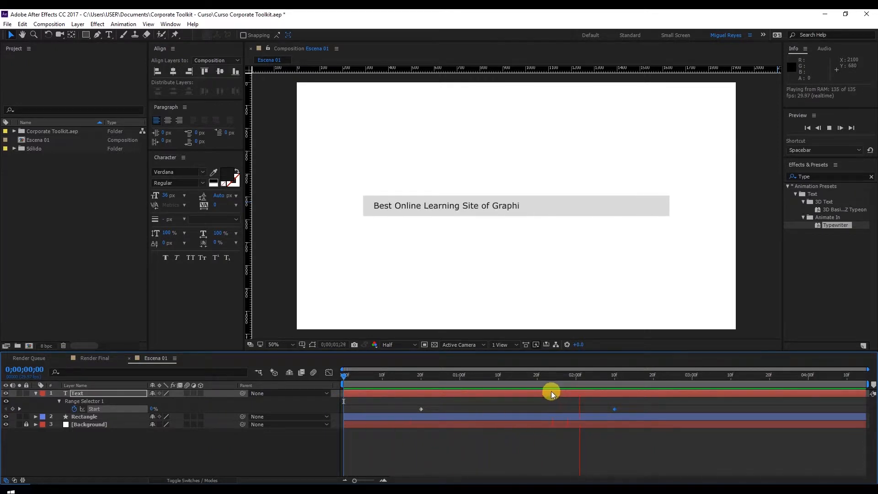
Apply Easy Ease to both Start keyframes of the Text layer and preview the eased typing.
left_click_drag(600, 378, 615, 376)
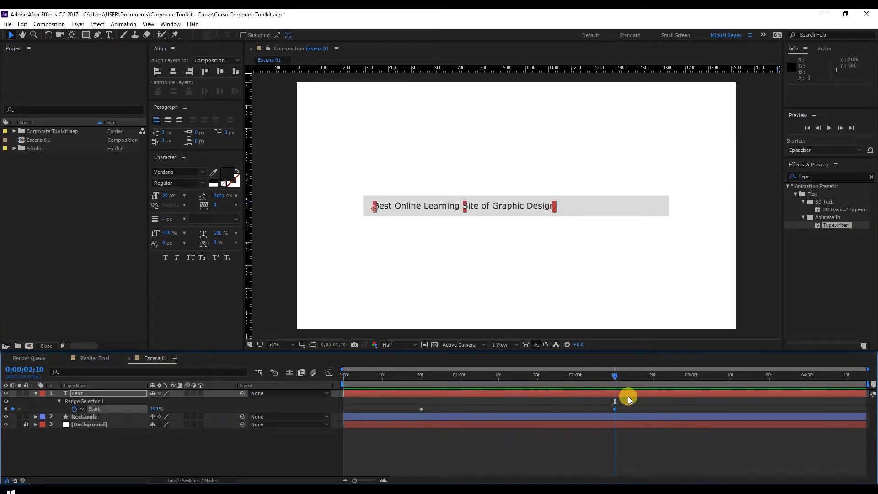
left_click(421, 409)
right_click(421, 409)
mouse_move(444, 402)
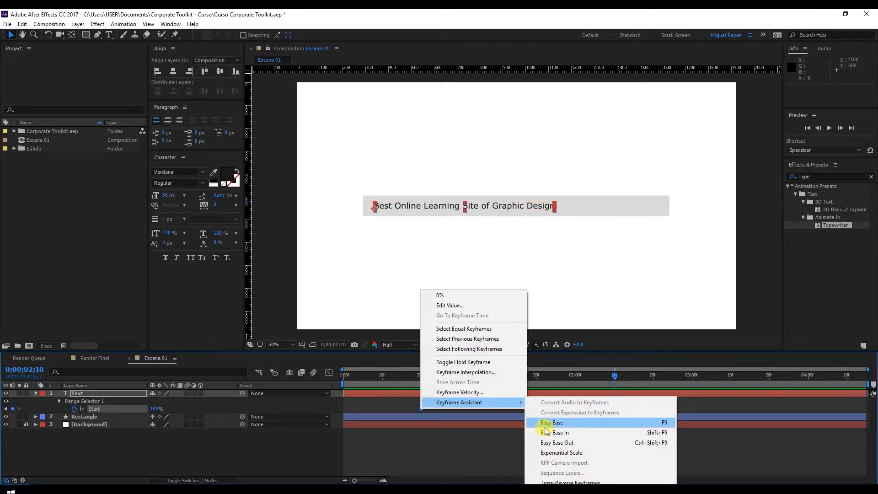
left_click(548, 423)
key("space")
left_click_drag(566, 372, 621, 379)
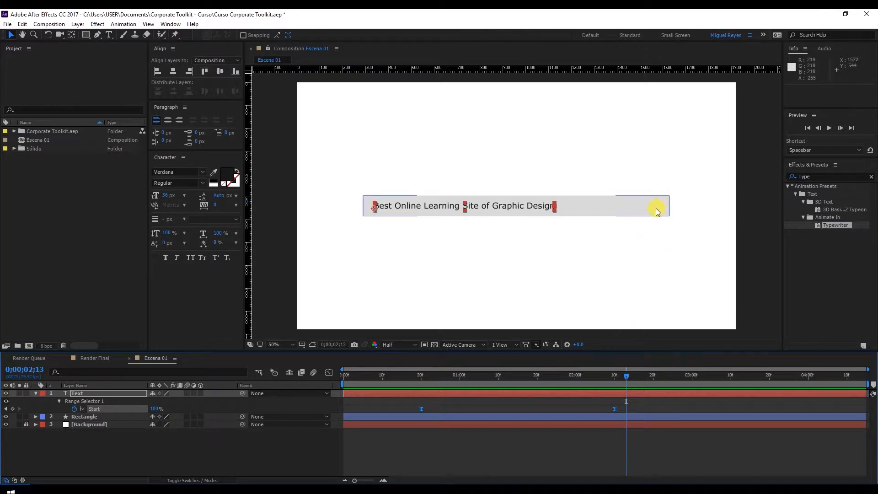
Clear the effects search and collapse the Text layer's properties, leaving no layer selected.
left_click(751, 230)
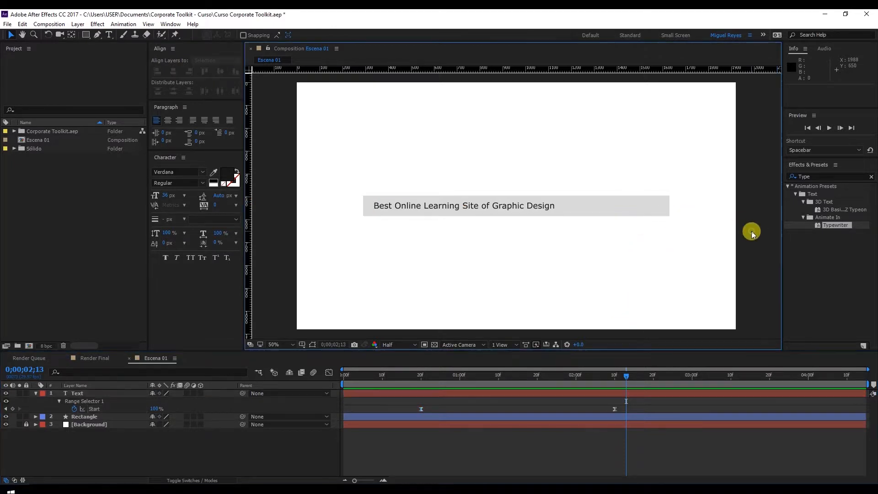
left_click(872, 176)
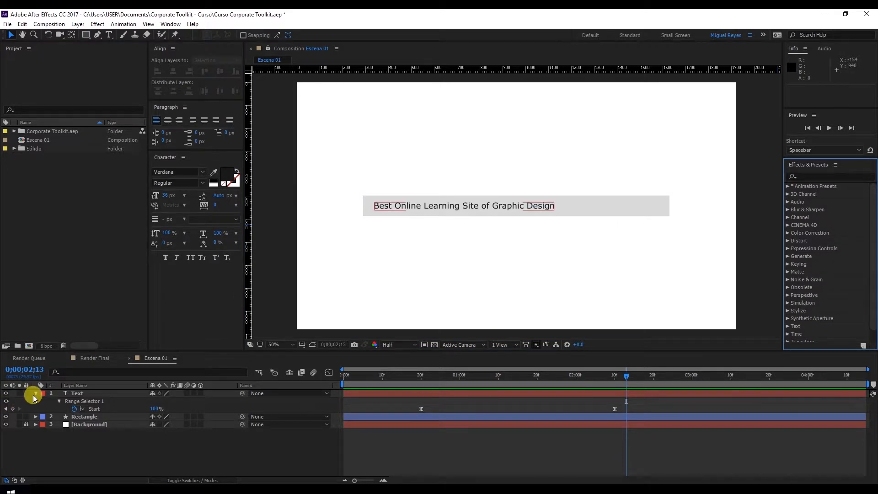
left_click(36, 393)
left_click(115, 456)
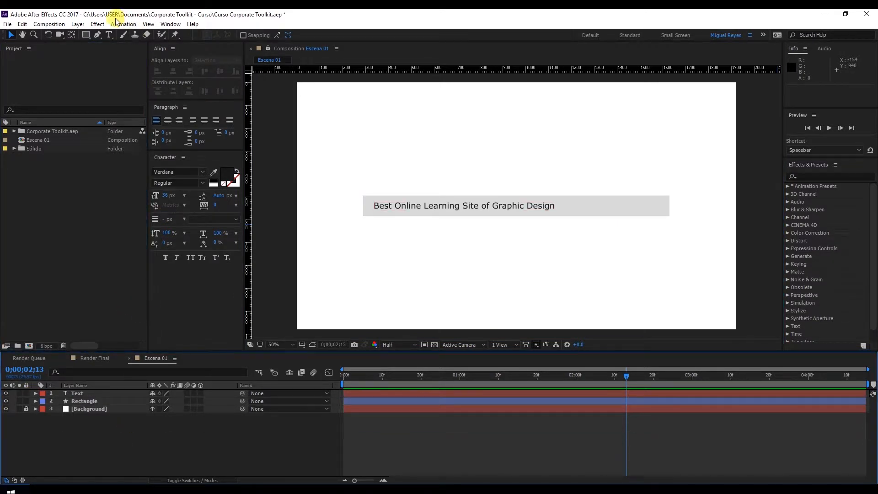
Add a composition-sized ellipse as a new shape layer and expand its Ellipse Path properties.
left_click_drag(87, 35, 119, 52)
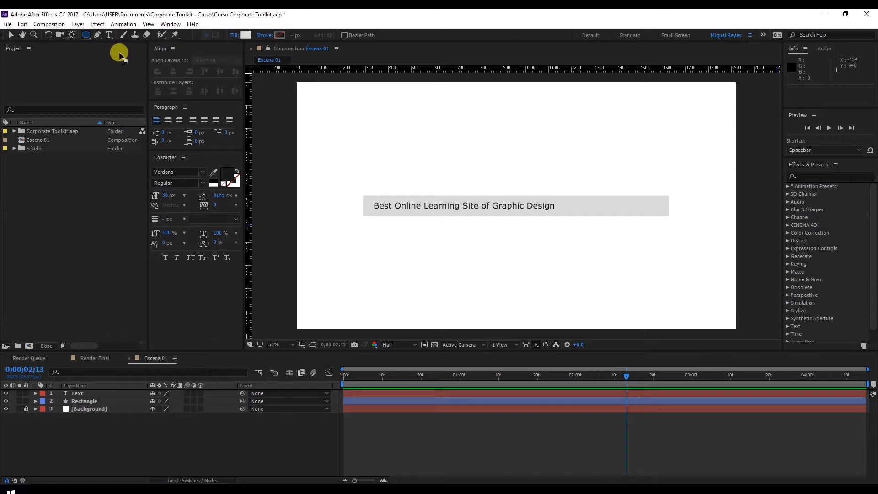
double_click(89, 36)
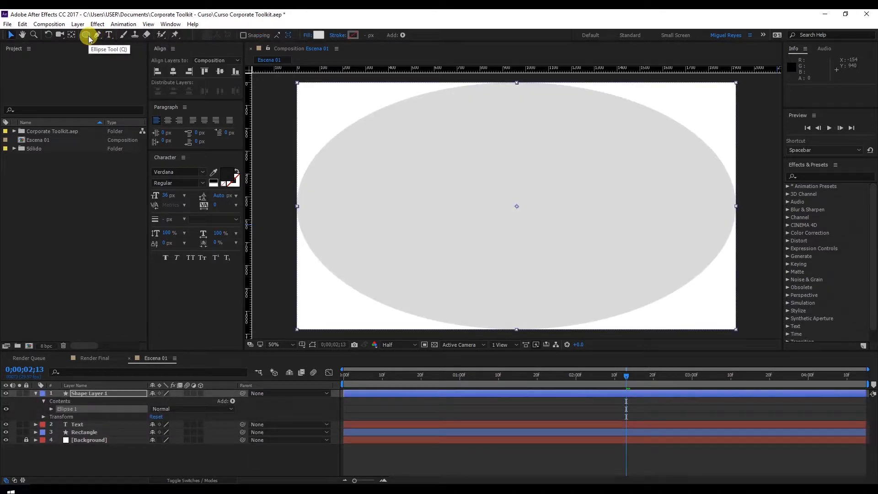
left_click(51, 408)
left_click(59, 417)
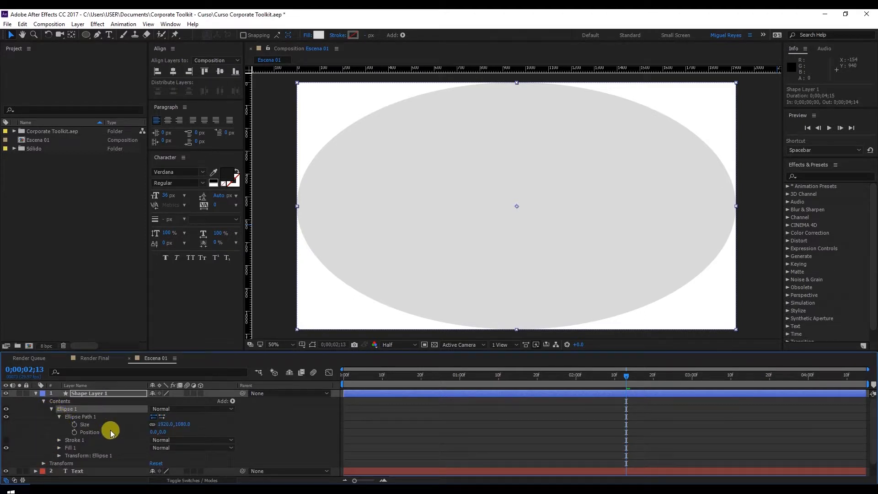
Set the ellipse path's size to 39 by 39.
left_click(164, 424)
type("39")
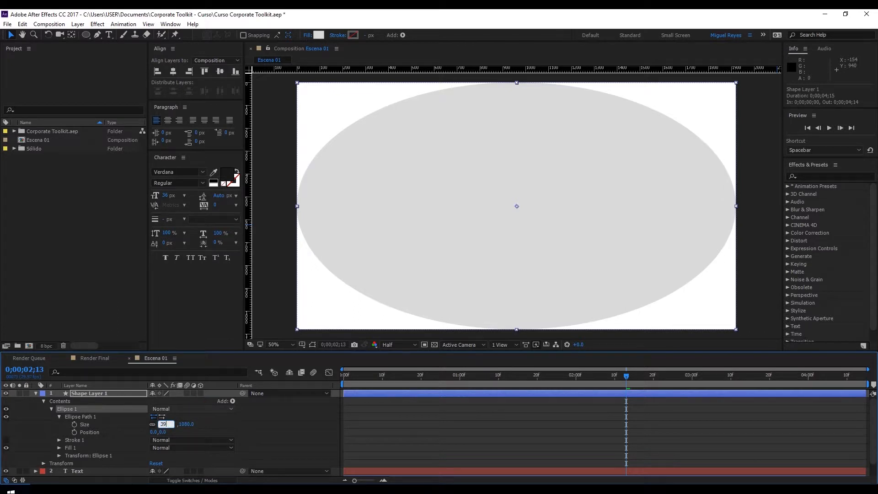
key("Return")
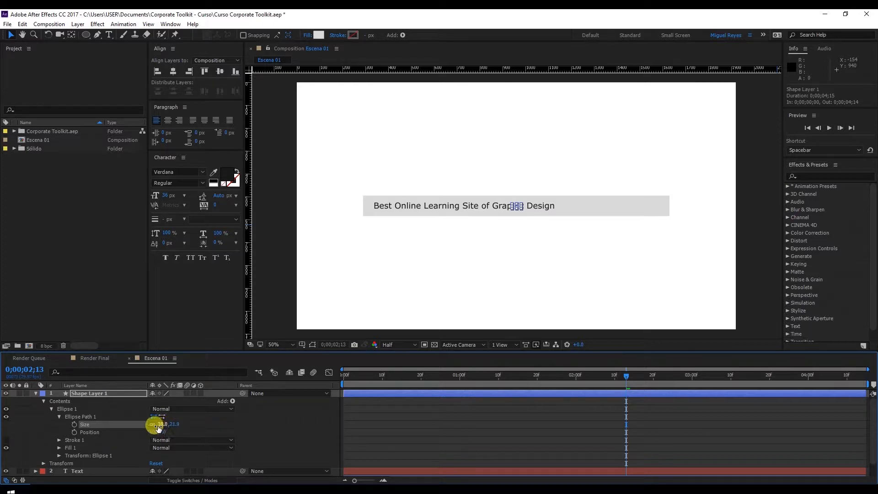
left_click(174, 424)
type("39")
key("Return")
Remove the small circle's fill and give it a 3 px stroke.
key("slash")
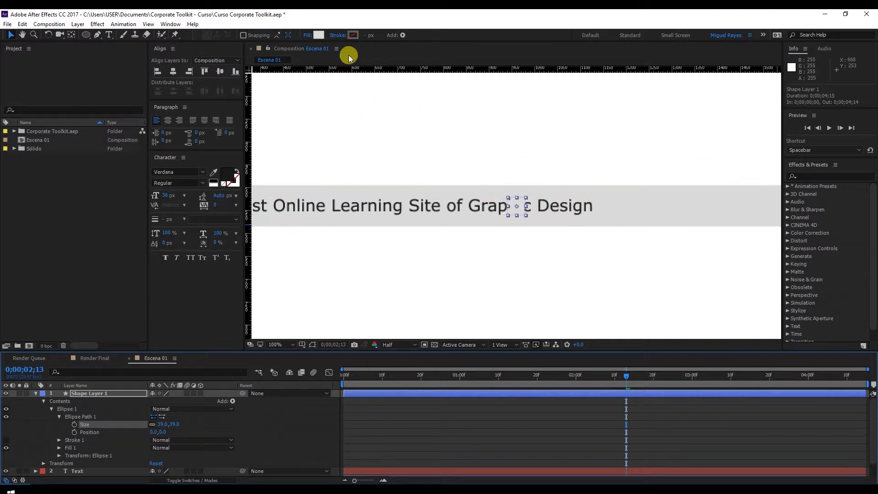
left_click(309, 35)
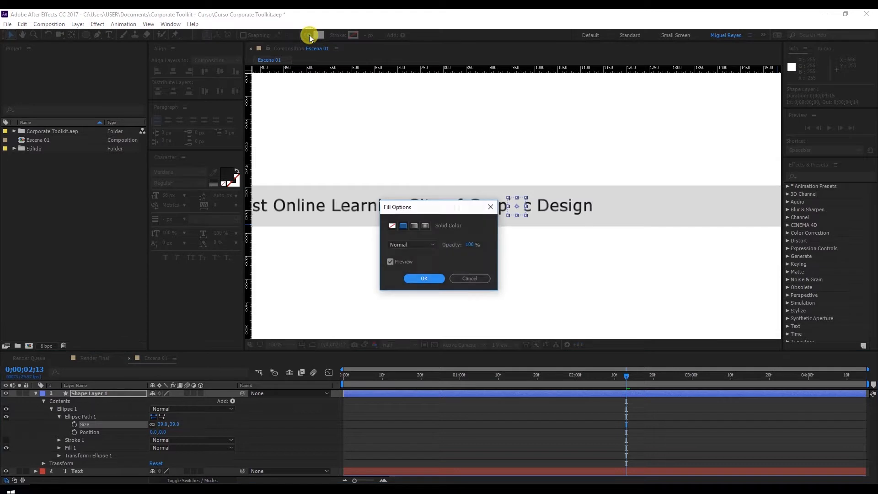
left_click(392, 226)
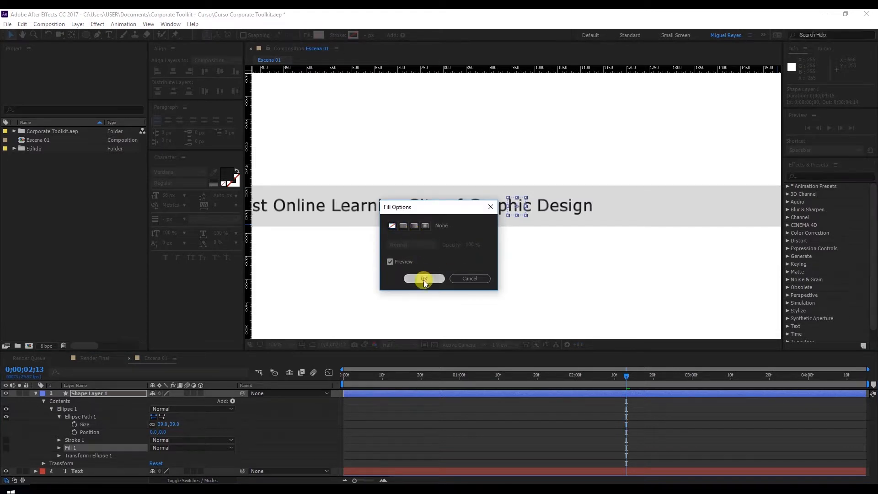
left_click(424, 279)
type("3")
key("Return")
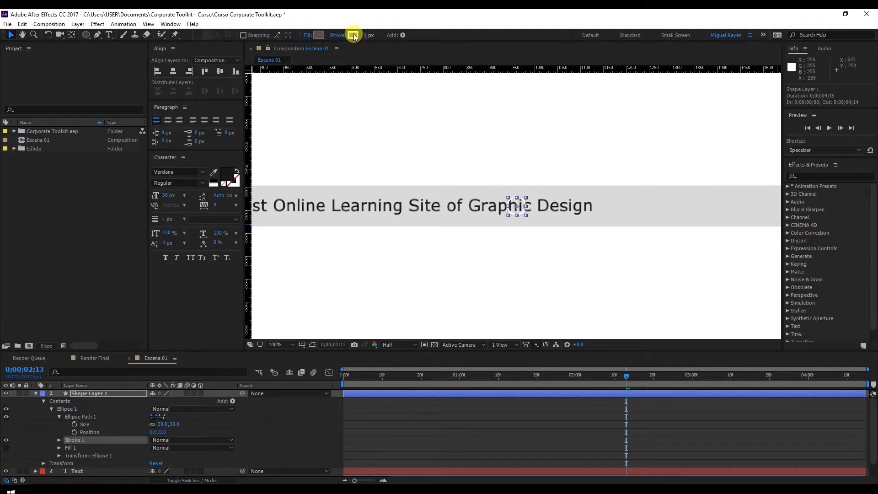
Colour the circle's stroke dark grey #1D1D1D and set its width to 6 px.
left_click(353, 35)
left_click_drag(74, 394, 57, 426)
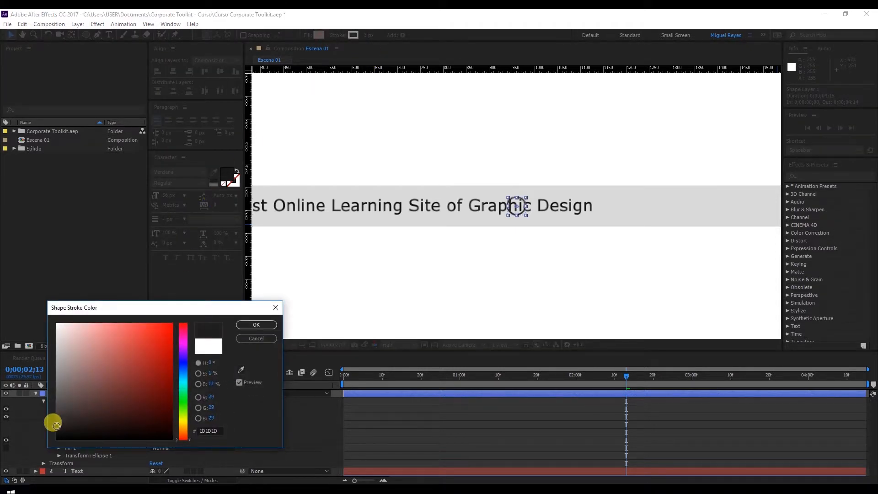
left_click(257, 325)
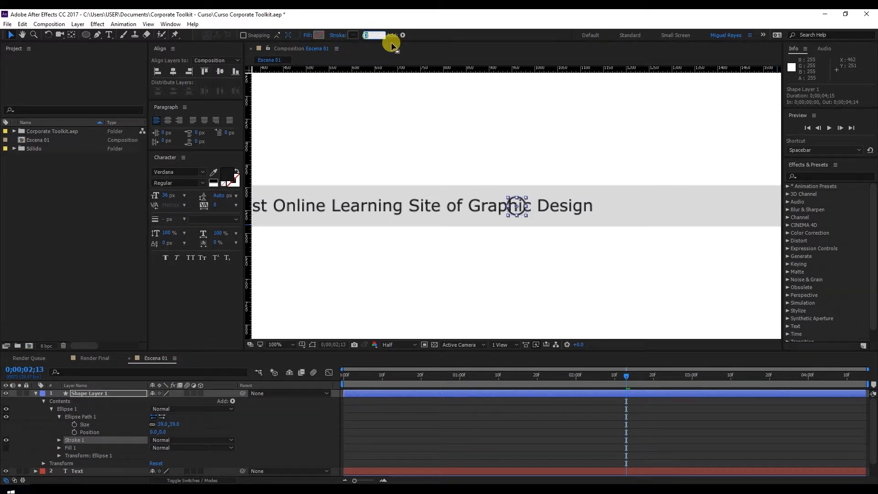
type("5")
key("Return")
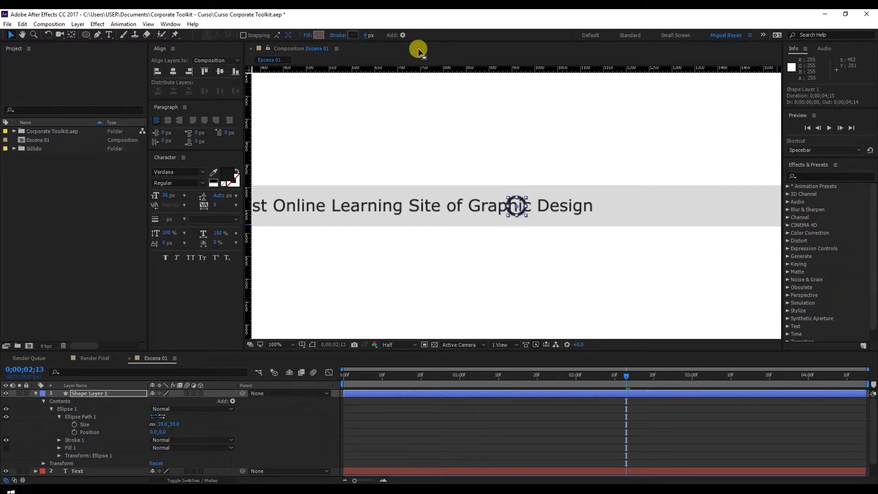
Place the circle inside the search bar near its right end and thicken its stroke to 8 px.
left_click_drag(524, 215, 633, 204)
key("space")
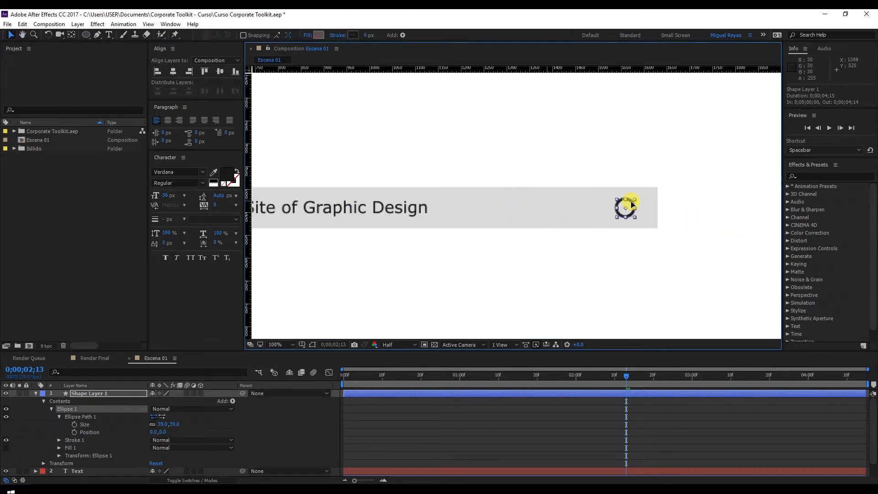
left_click(368, 34)
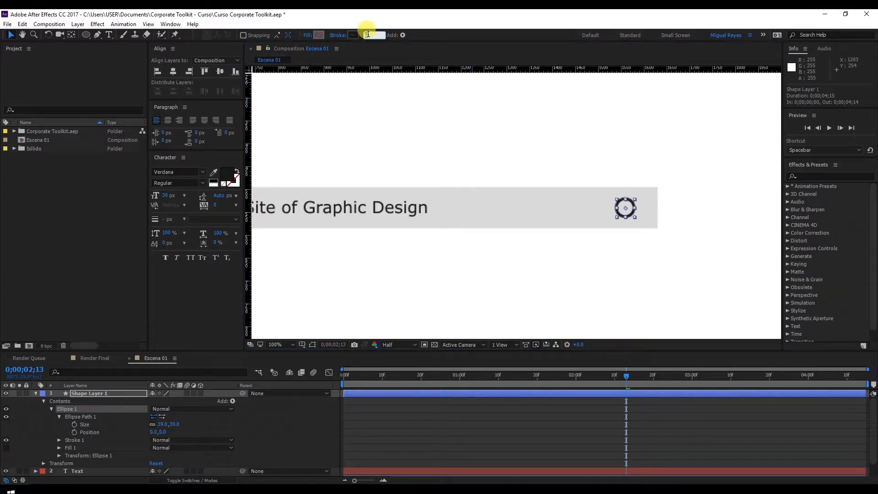
type("8")
left_click(369, 37)
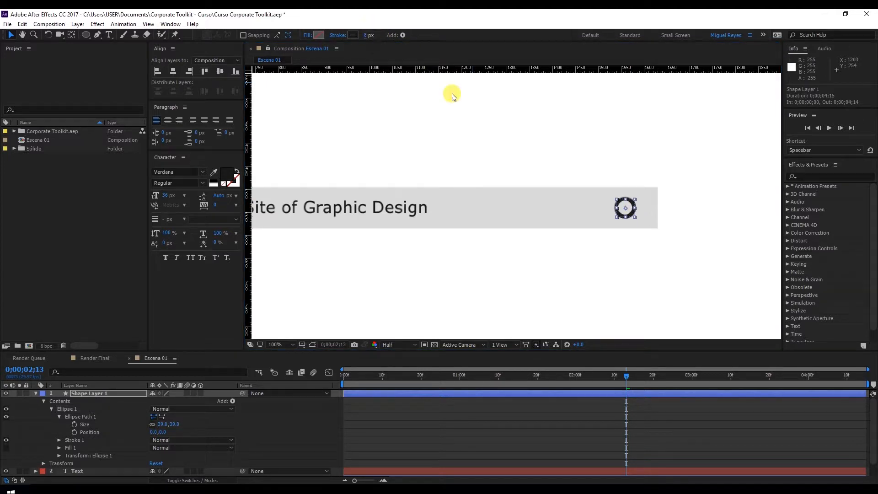
left_click(629, 200)
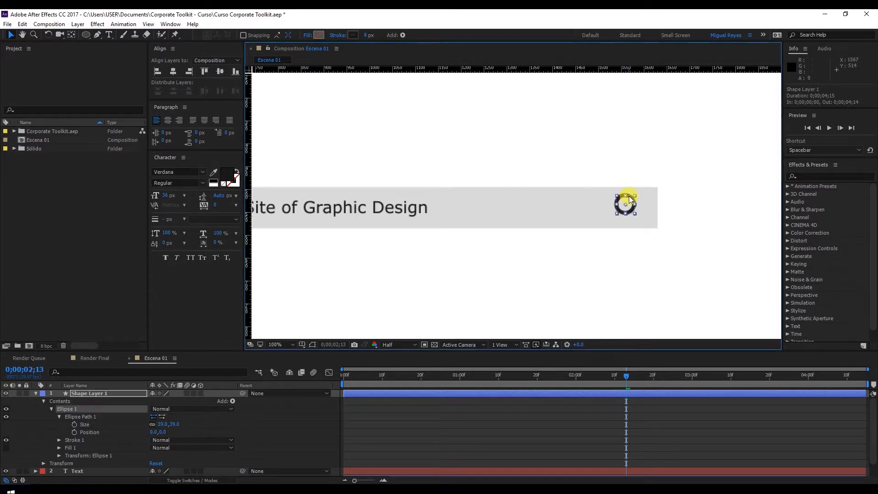
Add a composition-sized rectangle to the shape layer that holds the circle.
left_click(67, 393)
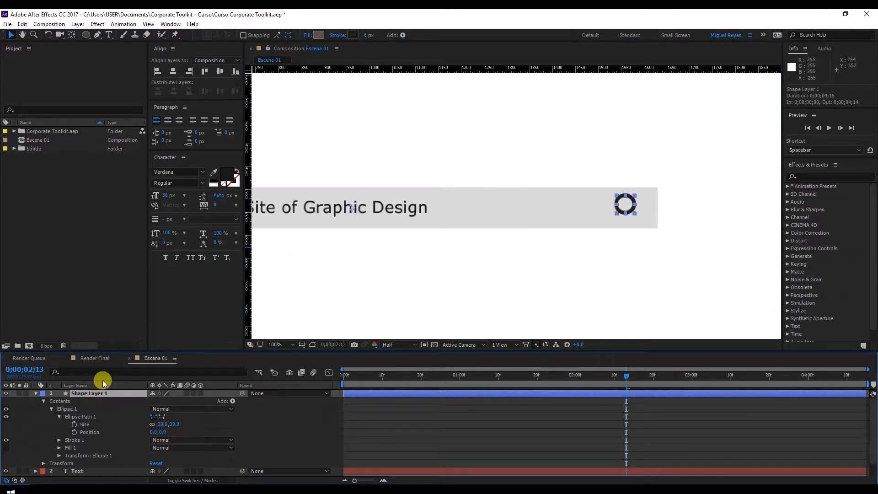
left_click(87, 34)
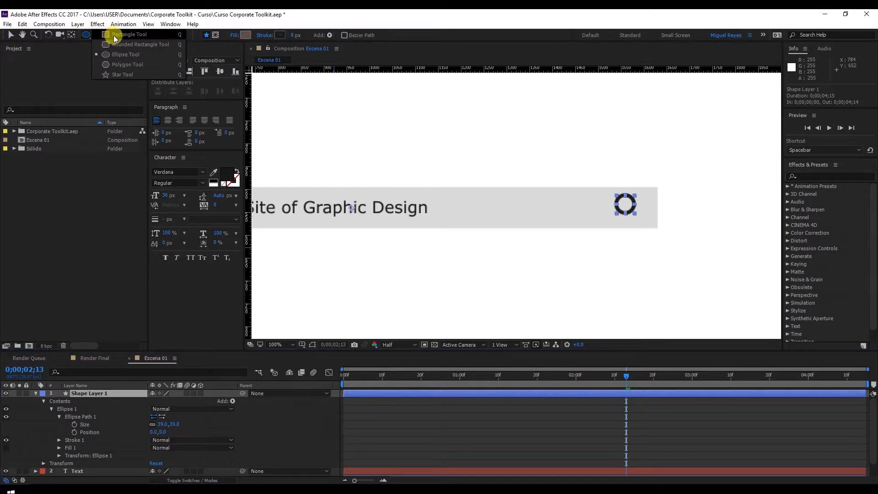
left_click(114, 35)
double_click(85, 35)
key("v")
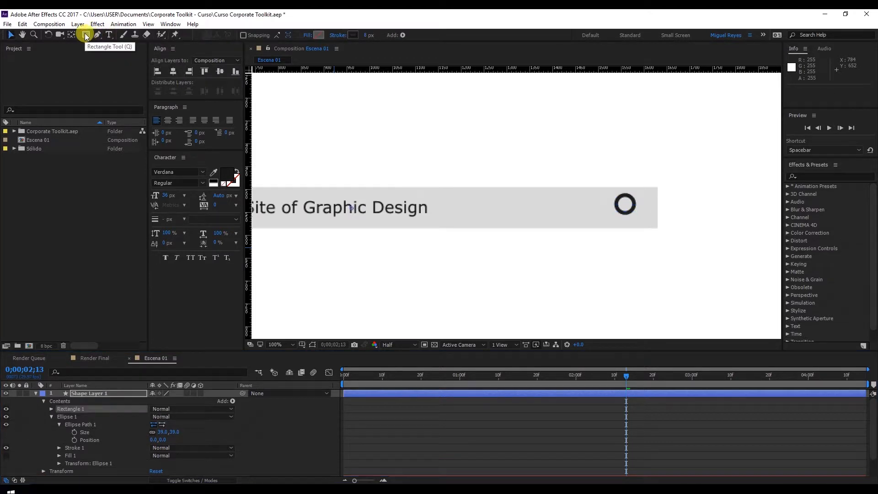
scroll(464, 208, "down", 1)
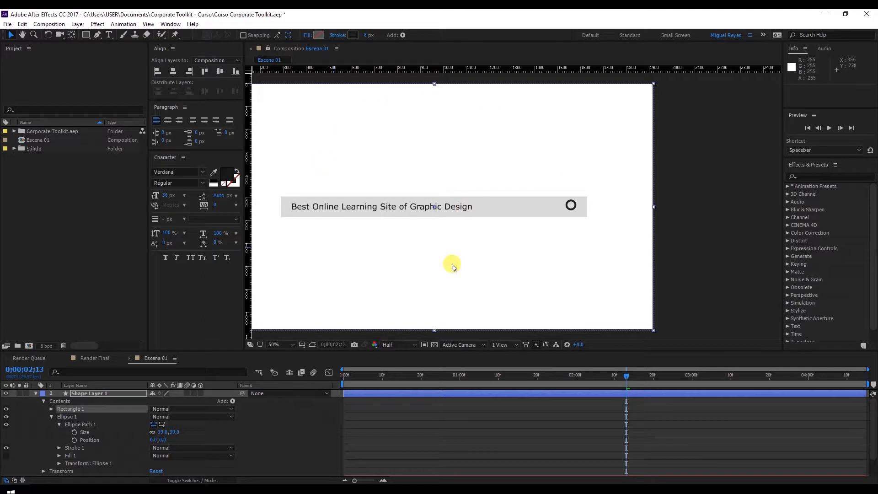
left_click_drag(433, 190, 500, 189)
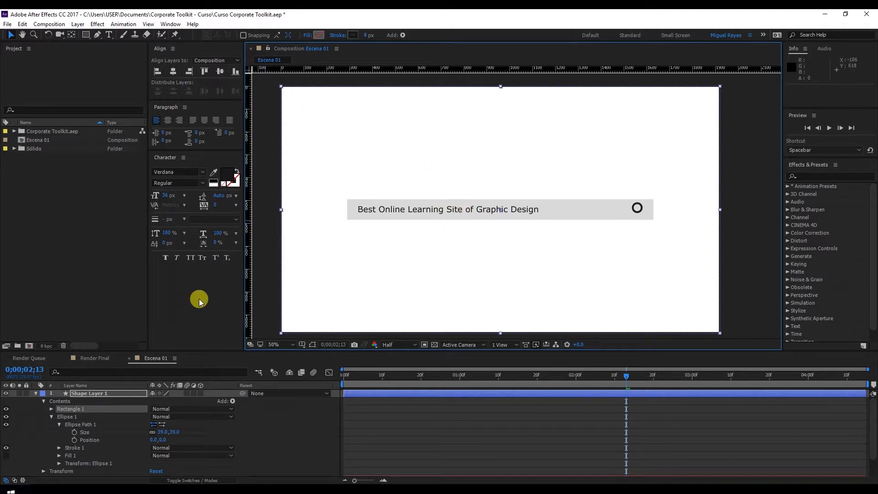
Set the new rectangle path's size to 14 by 23 with its proportions unlinked.
left_click(63, 406)
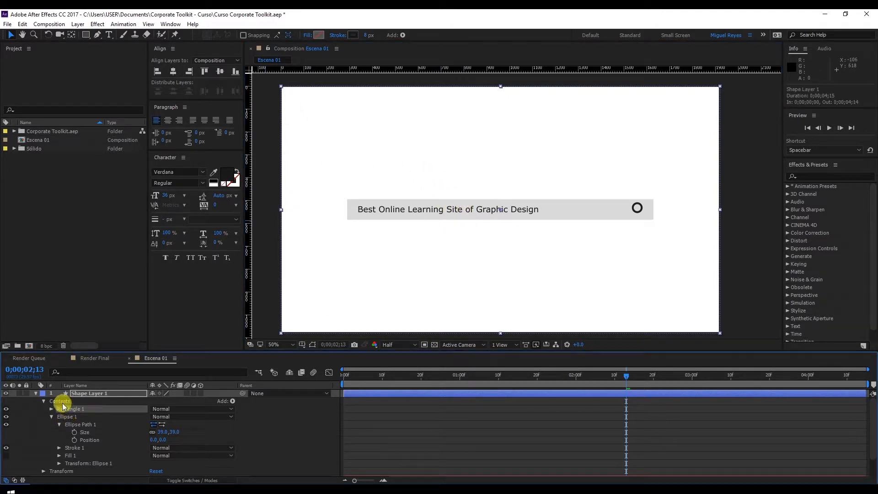
left_click(64, 416)
left_click(67, 410)
left_click(51, 410)
left_click(59, 416)
mouse_move(159, 429)
left_mouse_down()
mouse_move(157, 421)
mouse_move(110, 419)
mouse_move(143, 431)
mouse_move(168, 426)
left_mouse_up()
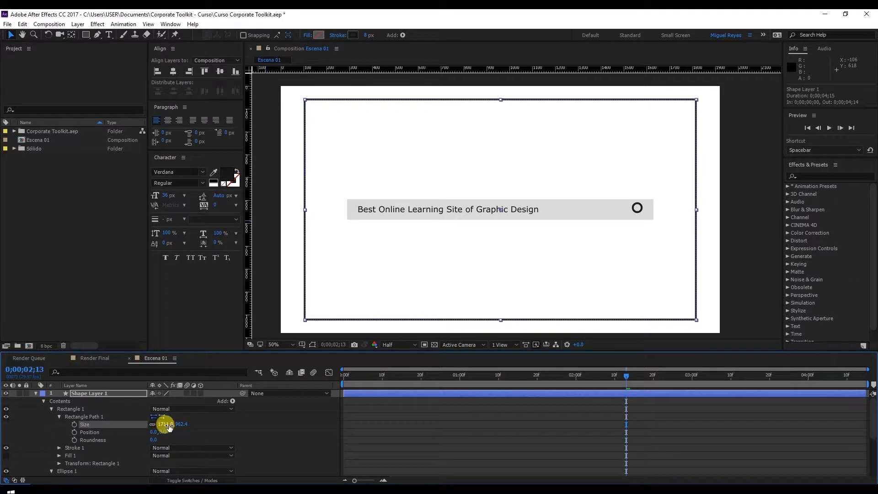
left_click(168, 425)
type("14")
key("Return")
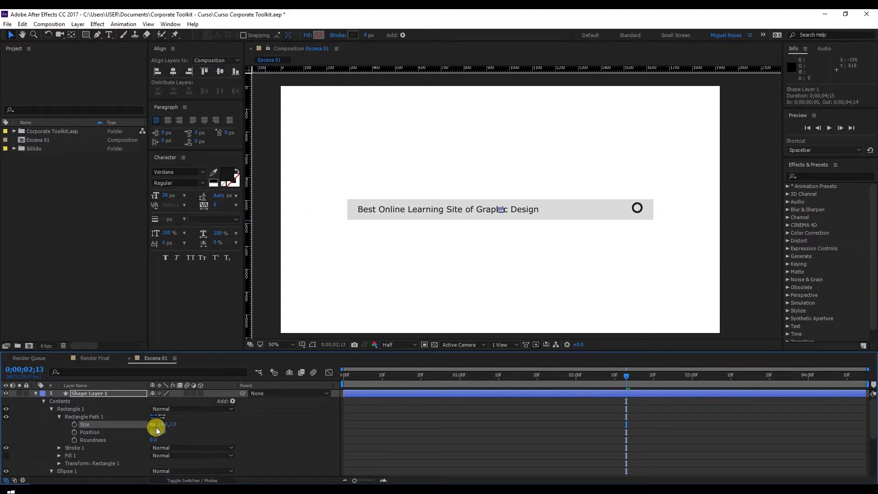
left_click(173, 425)
type("24")
key("BackSpace")
type("3")
key("Return")
Position the small rectangle path at 599, 23 so it forms the magnifier's handle below the circle.
key("z")
left_click(598, 231)
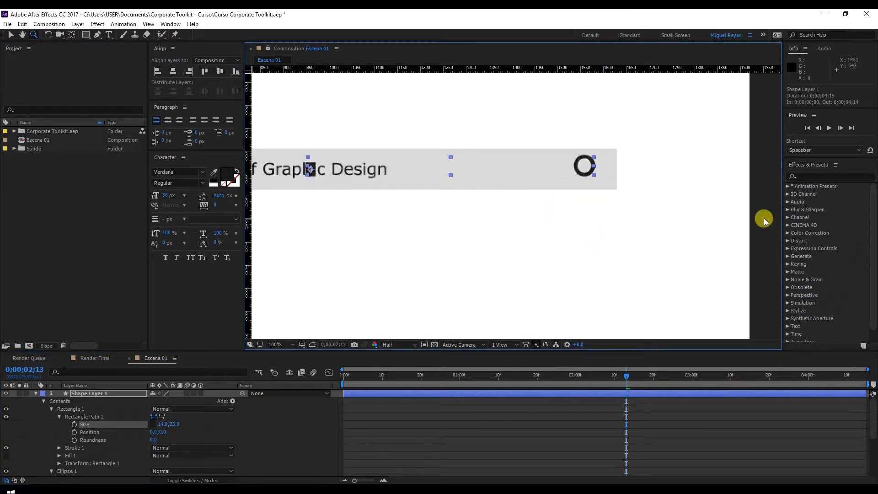
key("v")
left_click(764, 221)
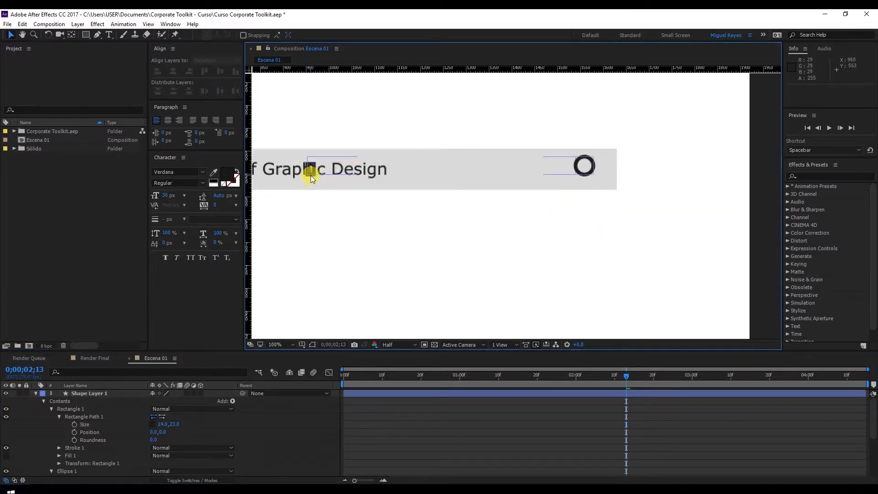
left_click(311, 175)
left_click(95, 418)
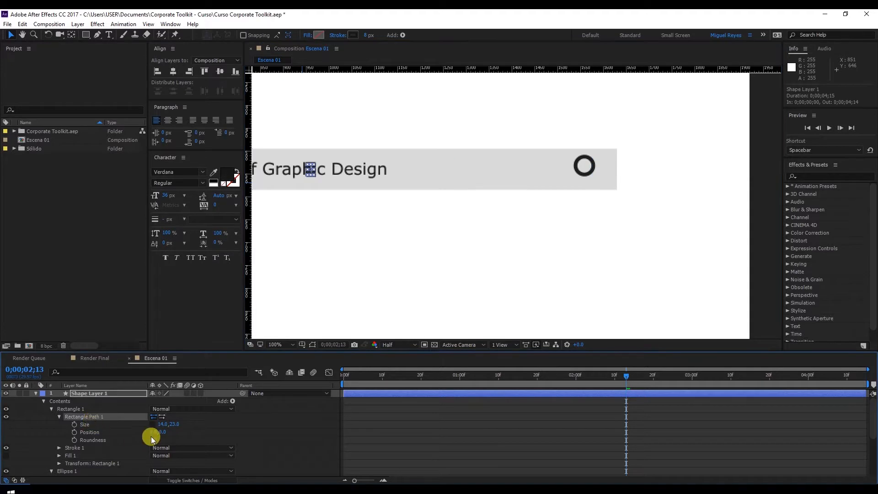
left_click(310, 174)
left_click_drag(312, 173, 400, 191)
left_click(89, 416)
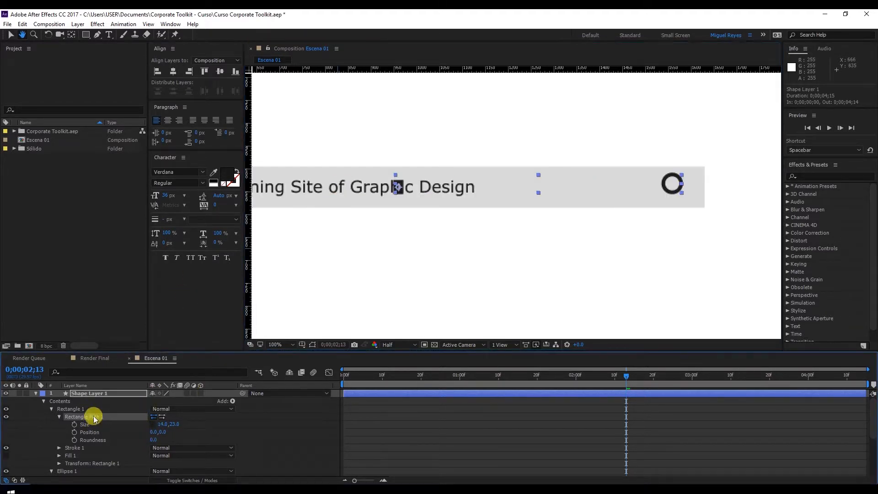
left_click(96, 425)
left_click_drag(161, 432, 411, 425)
key("ctrl+z")
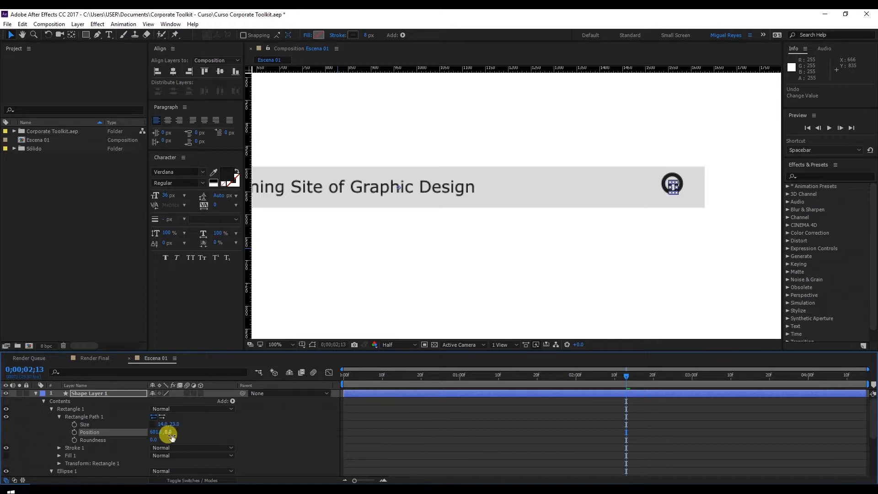
left_click_drag(169, 434, 187, 428)
left_click_drag(157, 434, 157, 434)
Fill the magnifier's handle with #1E1E1E sampled from the circle and remove the handle's stroke.
left_click(612, 258)
key("period")
left_click_drag(660, 212, 533, 233)
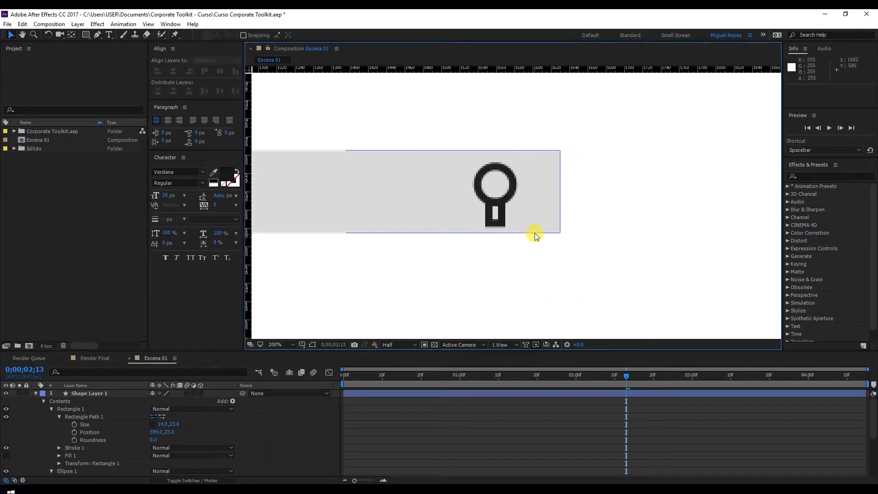
left_click(94, 417)
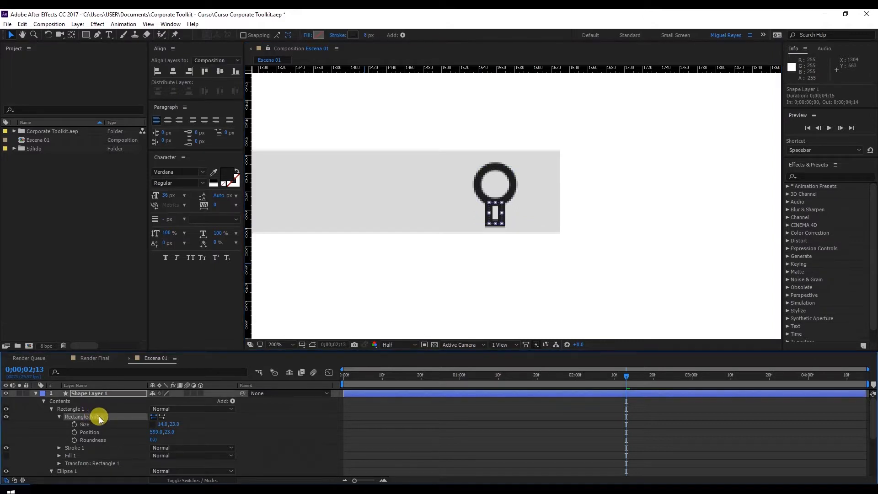
left_click(321, 35)
left_click(241, 370)
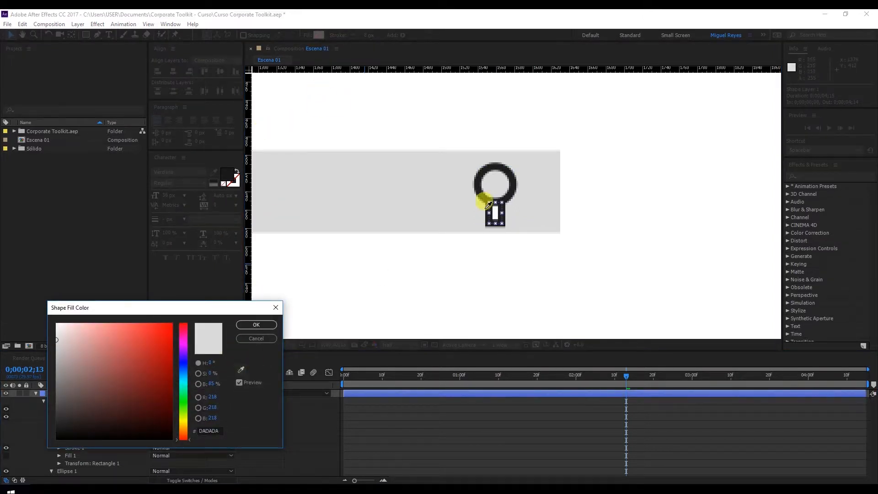
left_click(476, 180)
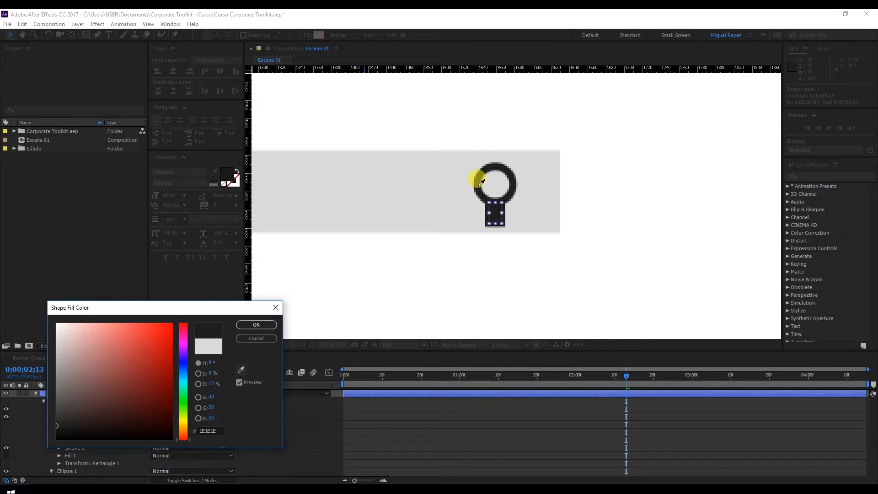
left_click(257, 324)
left_click(341, 35)
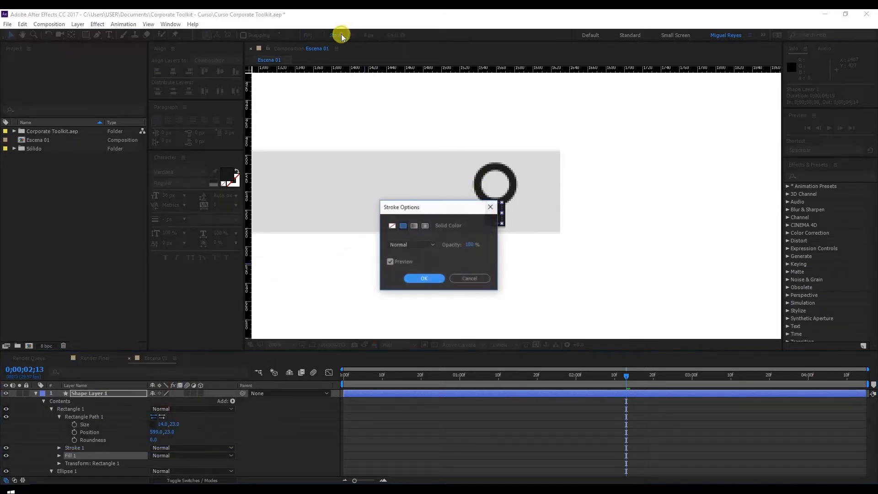
left_click(392, 226)
left_click(421, 279)
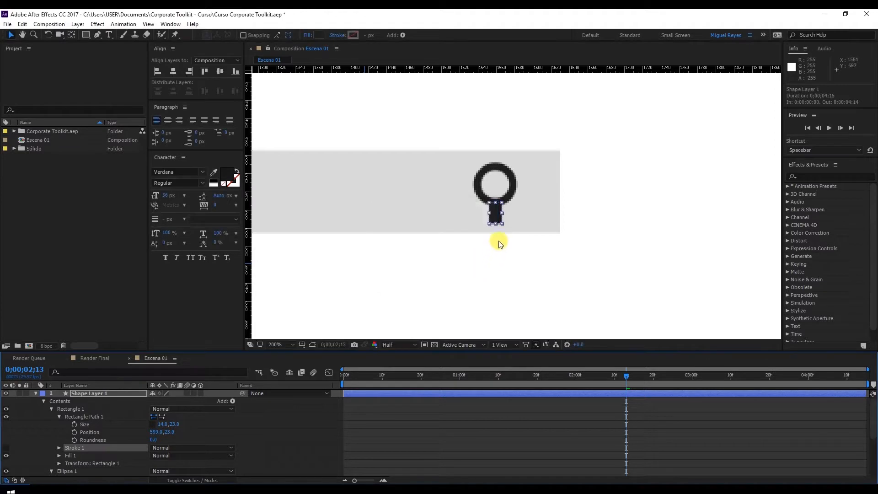
Lighten the handle's fill to grey #4E4E4E and copy the colour code.
left_click(711, 196)
key("comma")
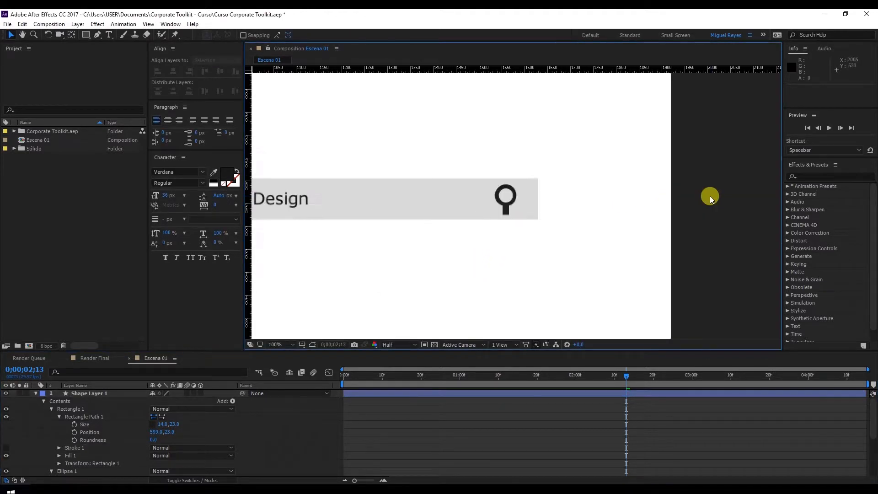
left_click(511, 211)
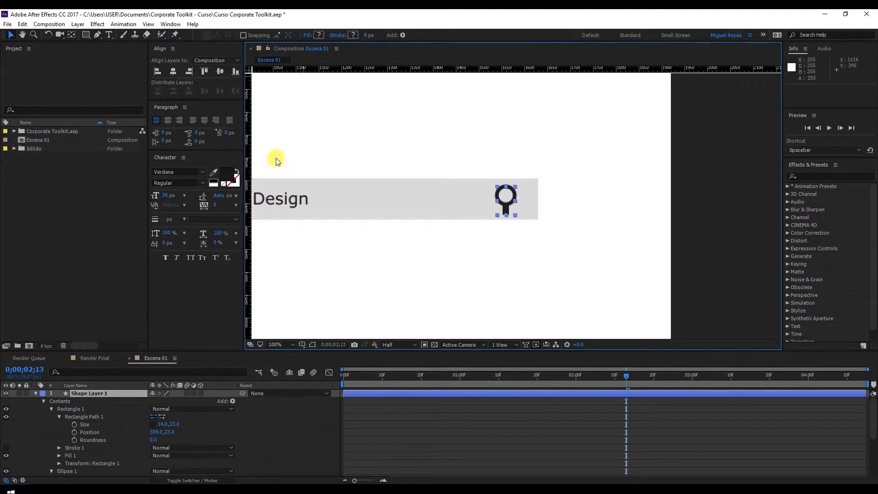
left_click(92, 423)
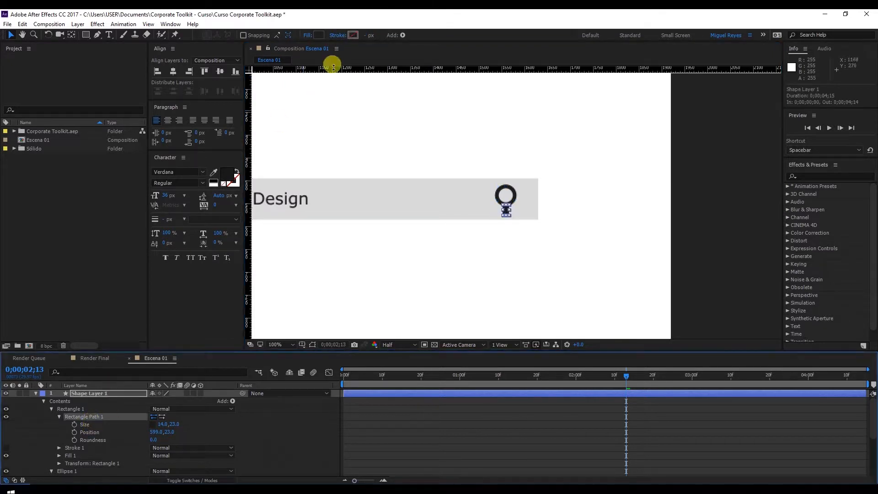
left_click(320, 35)
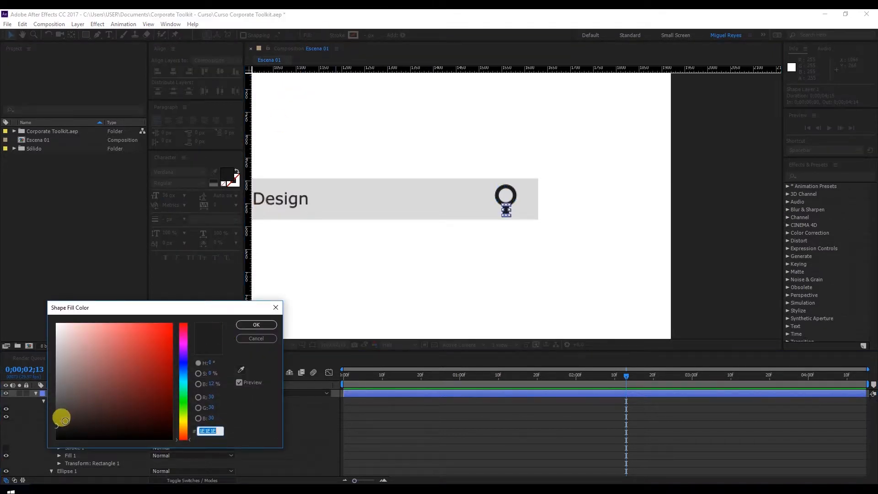
left_click(55, 406)
left_click_drag(56, 407, 56, 404)
left_click(215, 430)
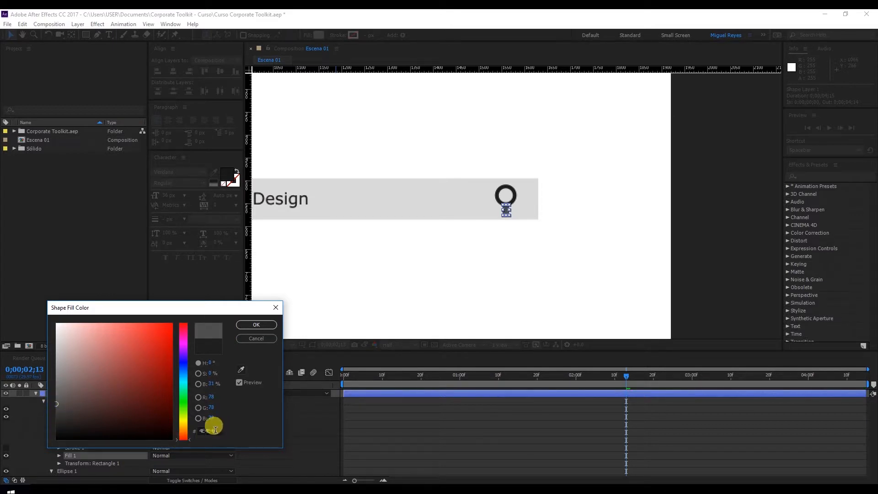
key("ctrl+c")
left_click(263, 326)
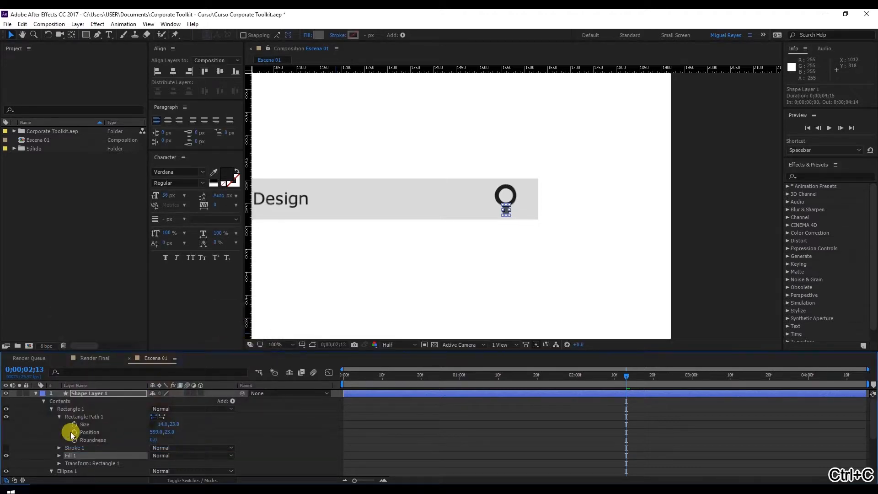
Set the circle's stroke colour to #4E4E4E using the copied colour code.
scroll(72, 437, "down", 1)
left_click(77, 448)
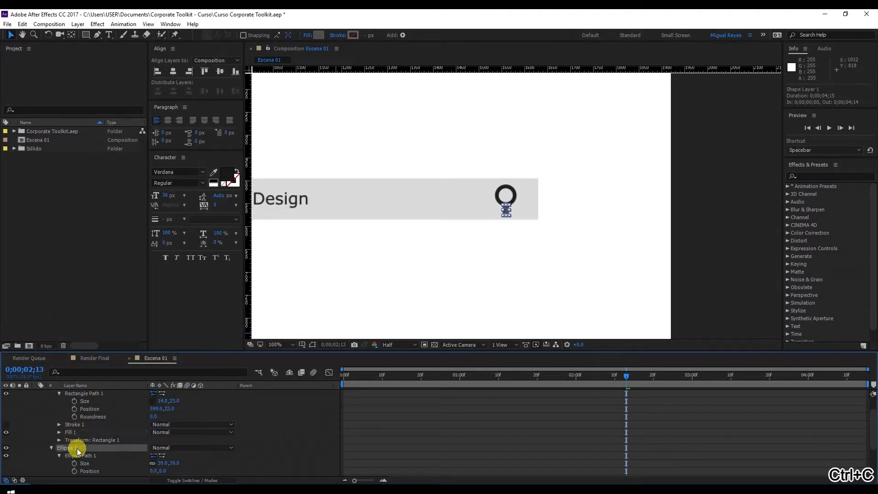
left_click(353, 36)
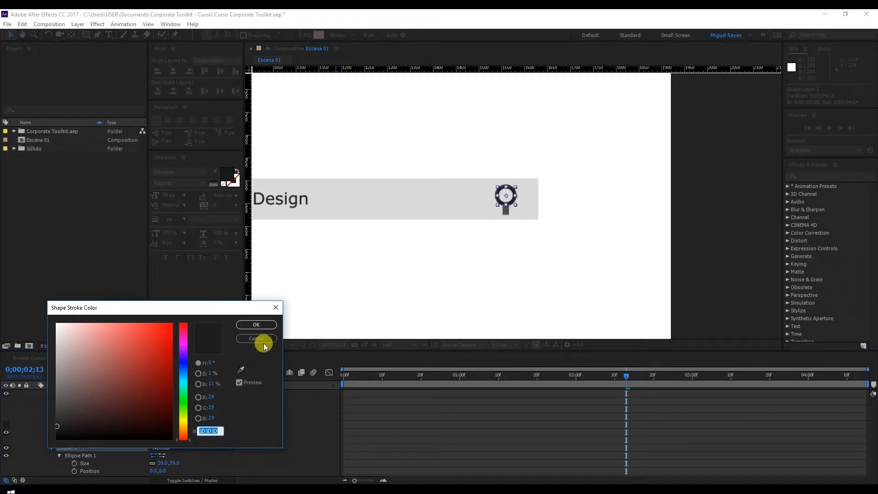
key("ctrl+v")
left_click(264, 326)
left_click(705, 226)
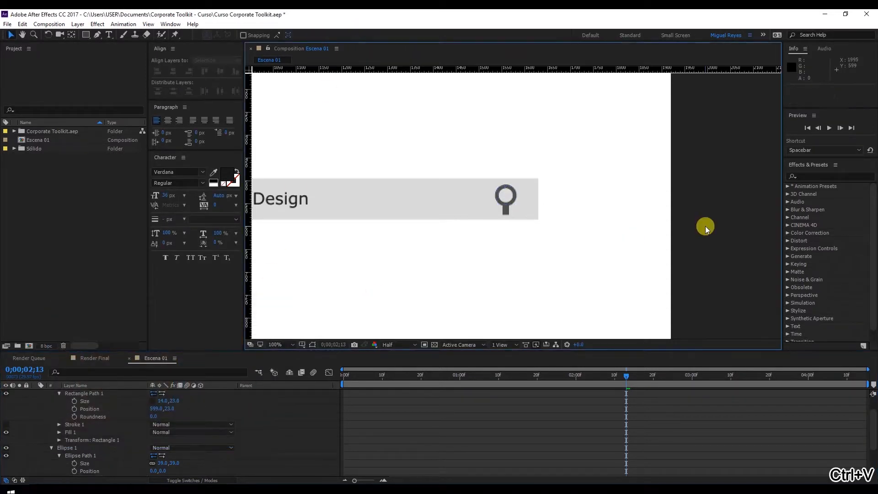
Try to rotate the search icon's shape layer by -40° and undo the rotation.
scroll(52, 398, "up", 2)
left_click(44, 401)
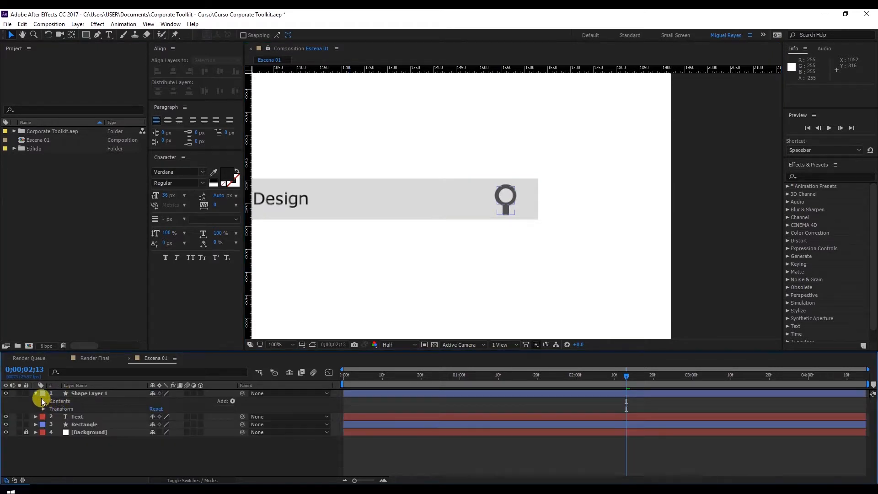
left_click(84, 394)
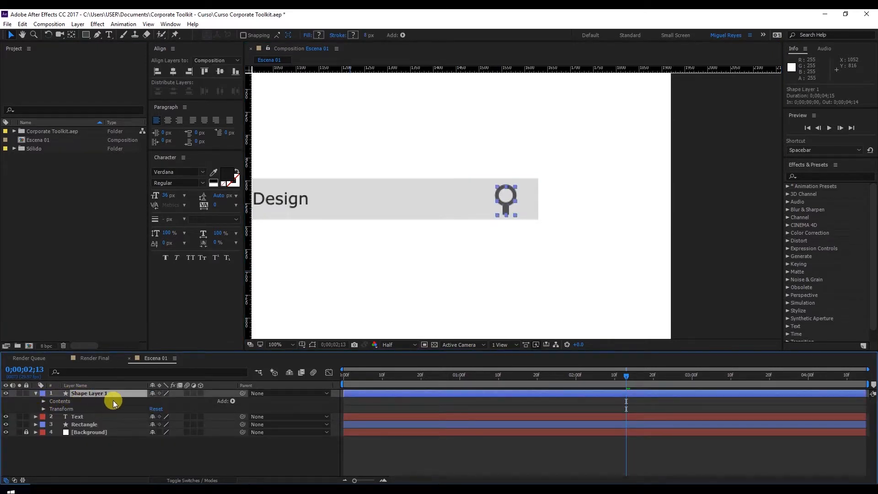
key("r")
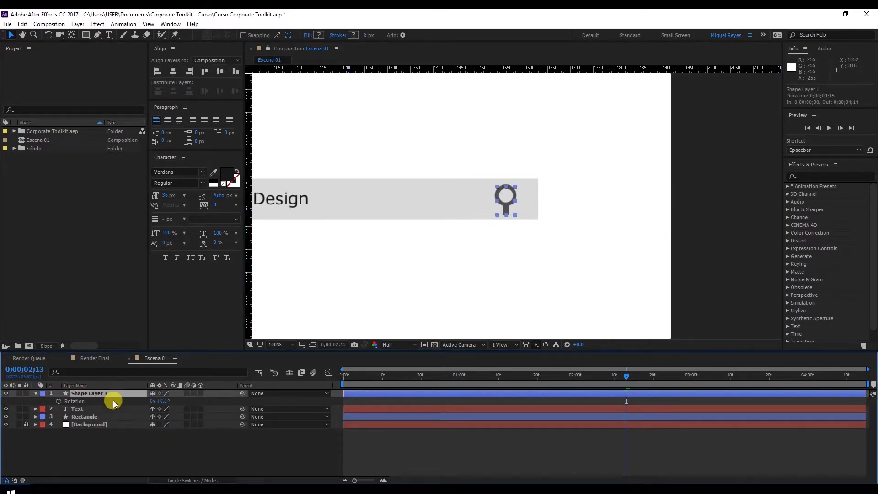
left_click(164, 401)
type("-40")
key("Return")
scroll(458, 274, "down", 4)
scroll(490, 235, "up", 2)
scroll(503, 149, "up", 1)
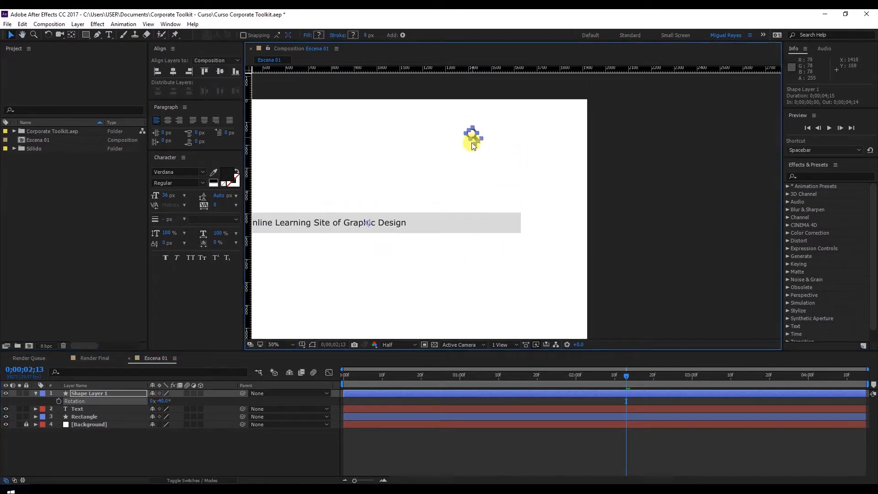
key("ctrl+z")
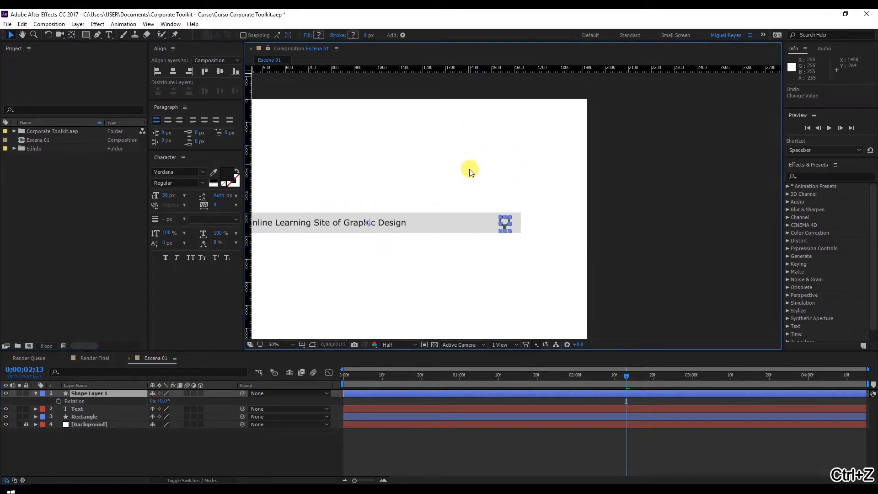
scroll(496, 200, "down", 2)
scroll(496, 201, "up", 2)
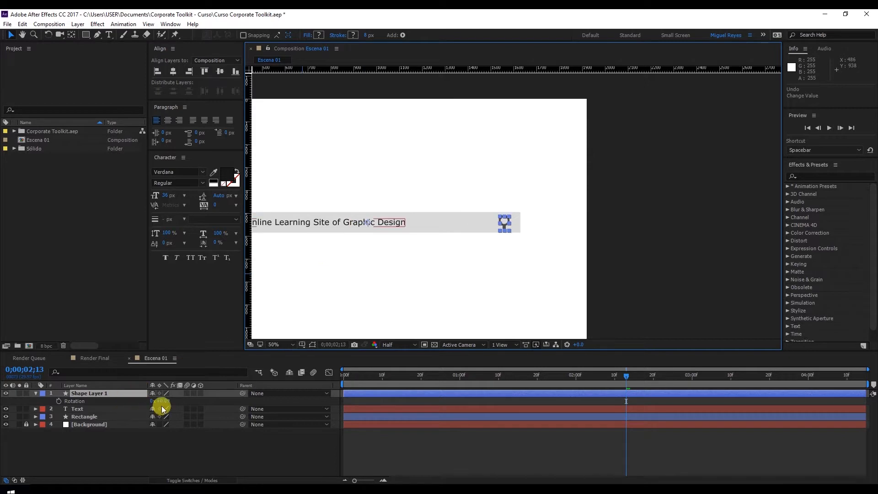
mouse_move(162, 401)
left_mouse_down()
mouse_move(133, 400)
mouse_move(151, 400)
left_mouse_up()
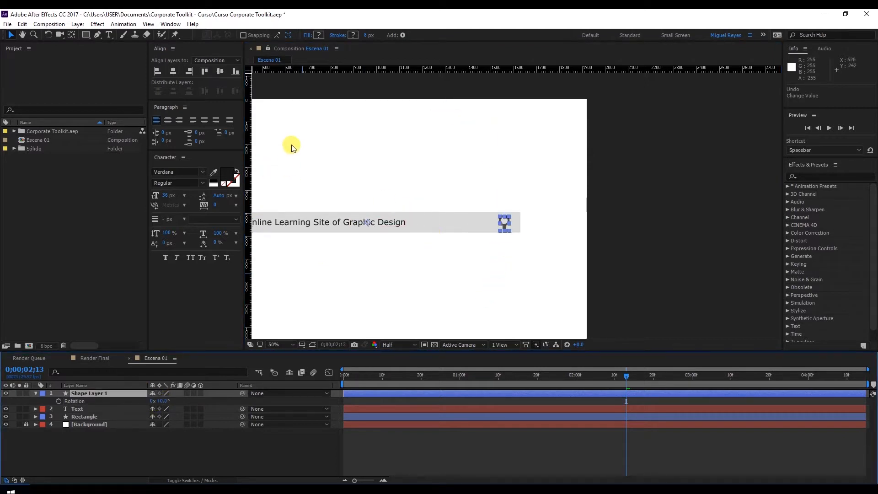
Move the search icon layer's anchor point from the composition's centre onto the middle of the magnifier.
left_click(72, 35)
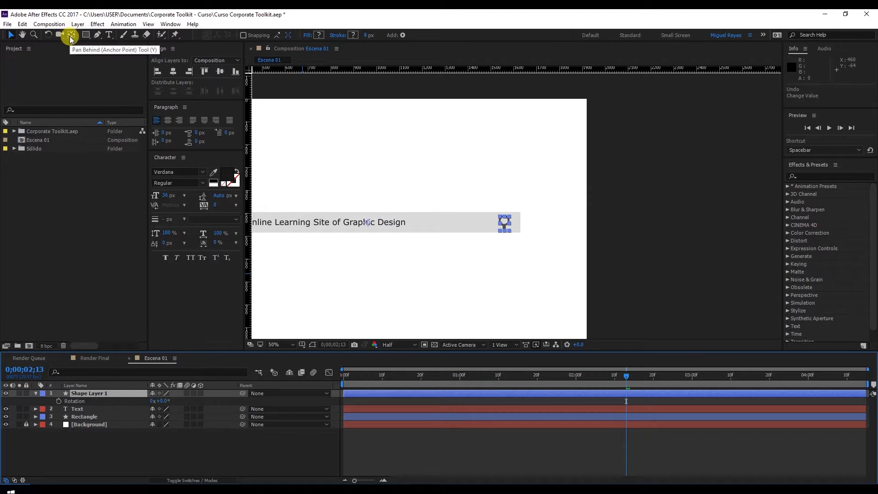
left_click(369, 225)
left_click_drag(369, 225, 505, 227)
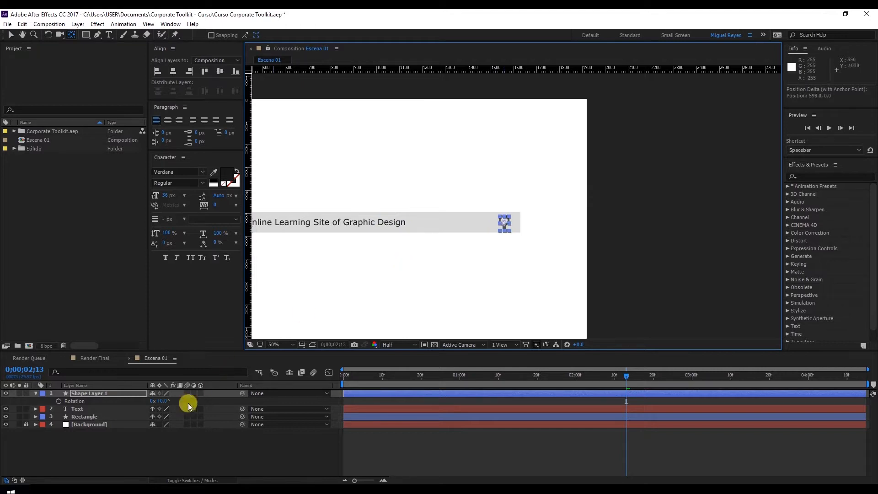
Set the search icon layer's rotation to -40° around its new anchor point.
left_click(162, 401)
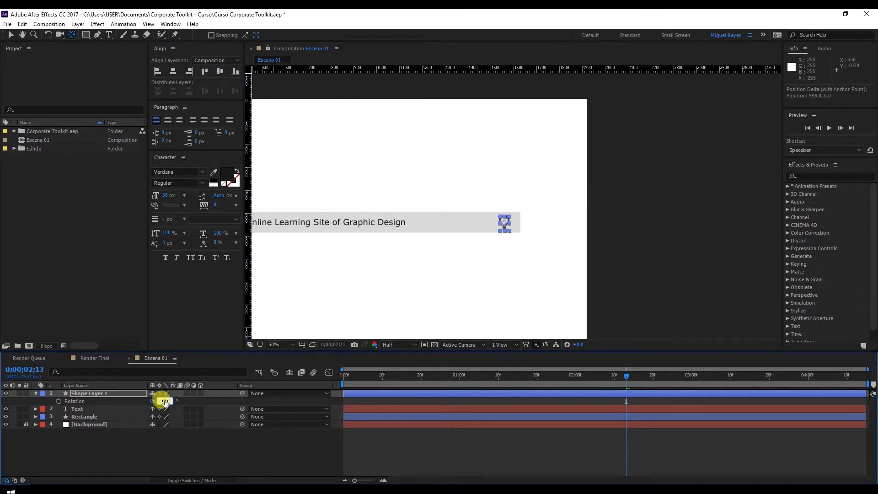
key("Return")
left_click(11, 35)
left_click(724, 246)
left_click_drag(502, 240, 504, 240)
scroll(539, 239, "down", 1)
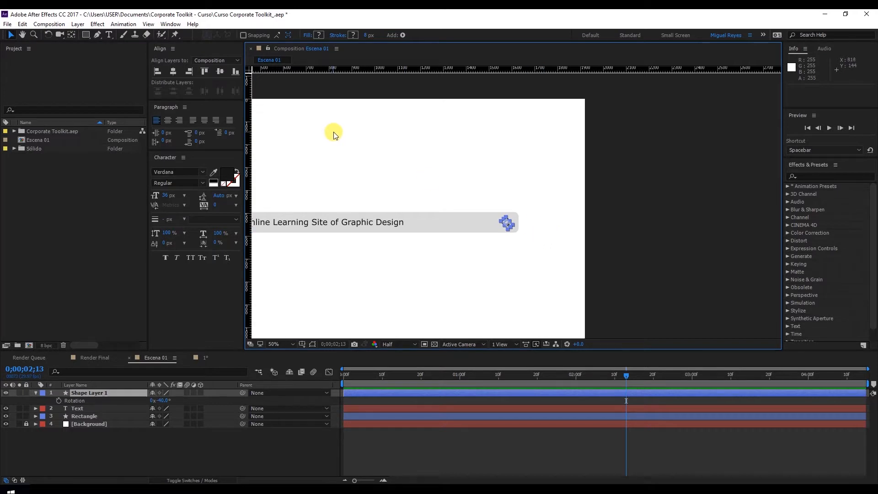
Show the Motion Sketch controls in the workspace.
left_click(171, 24)
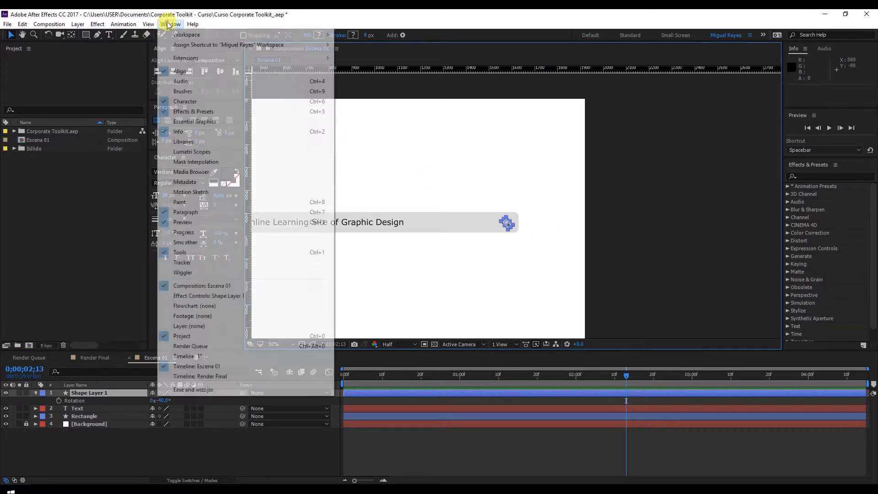
left_click(220, 192)
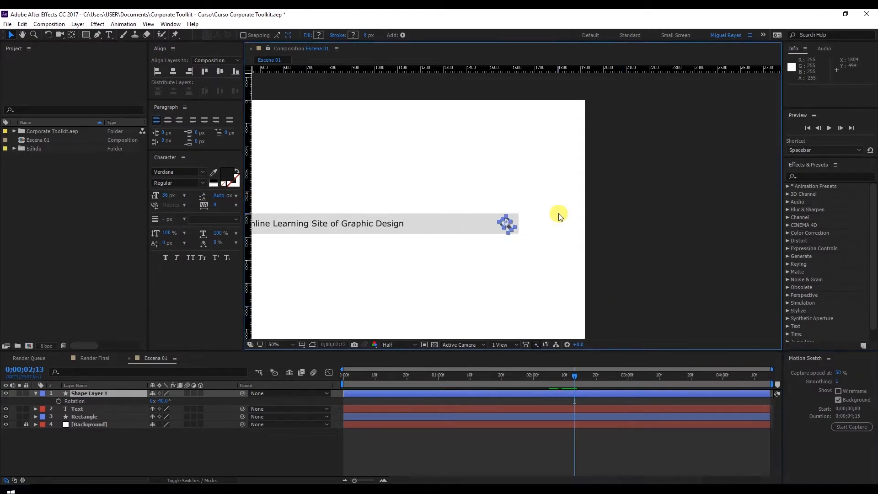
Scale the search icon layer uniformly to 75%.
key("s")
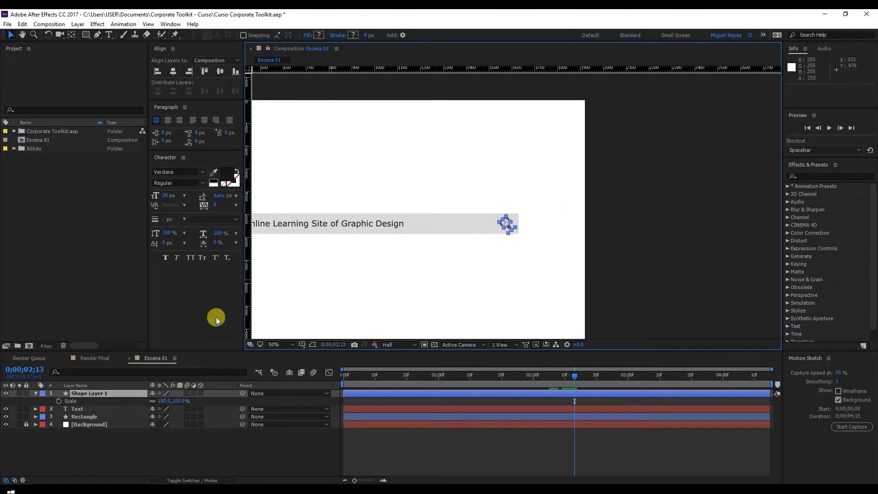
left_click(181, 402)
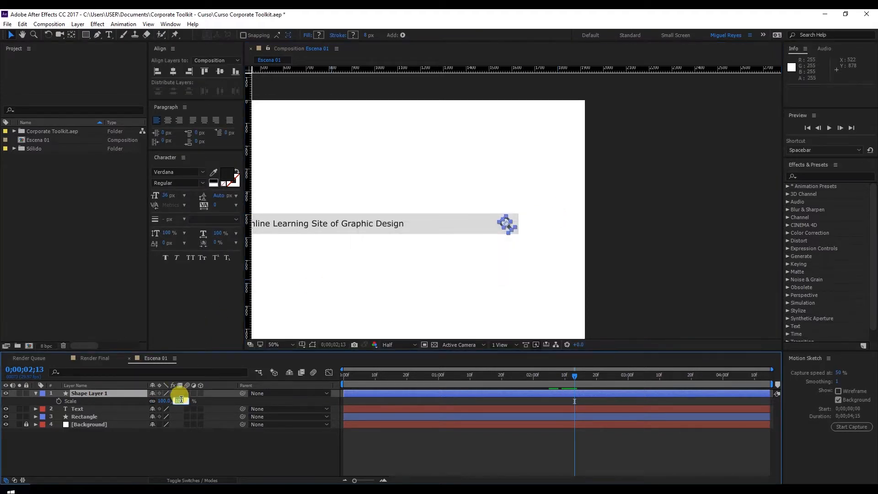
left_click(182, 401)
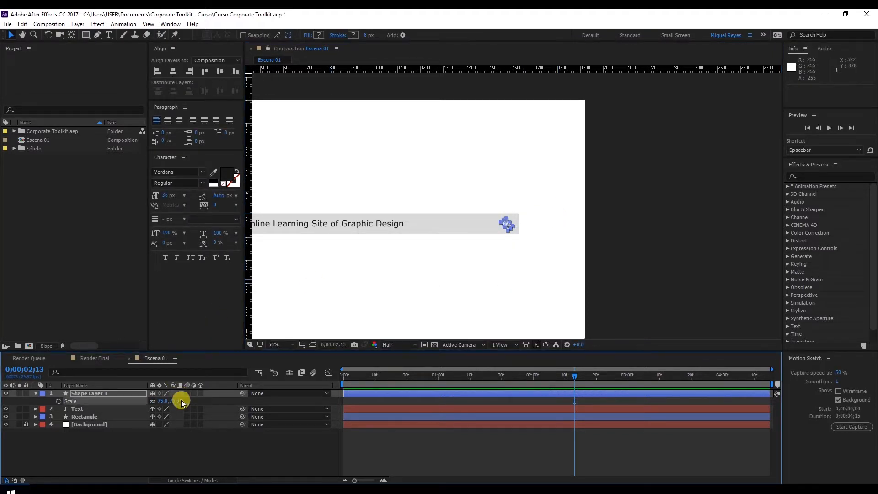
scroll(527, 238, "up", 2)
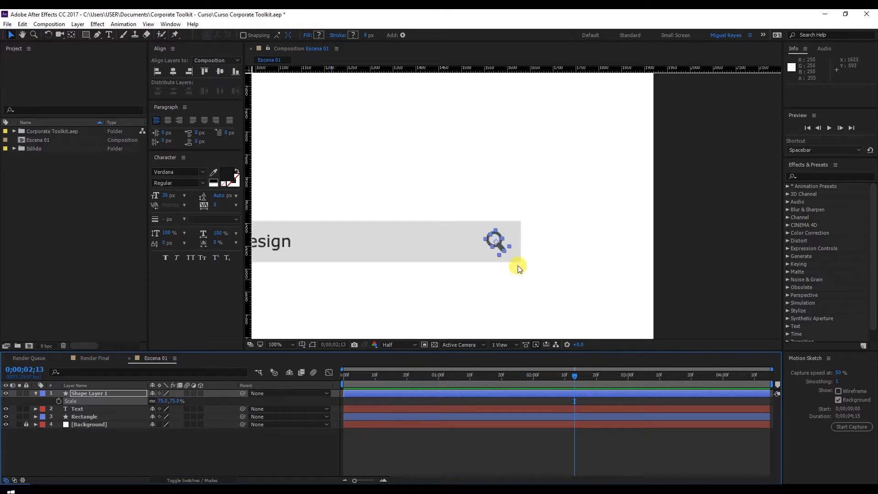
Rename the magnifier's shape layer as Search.
left_click(96, 396)
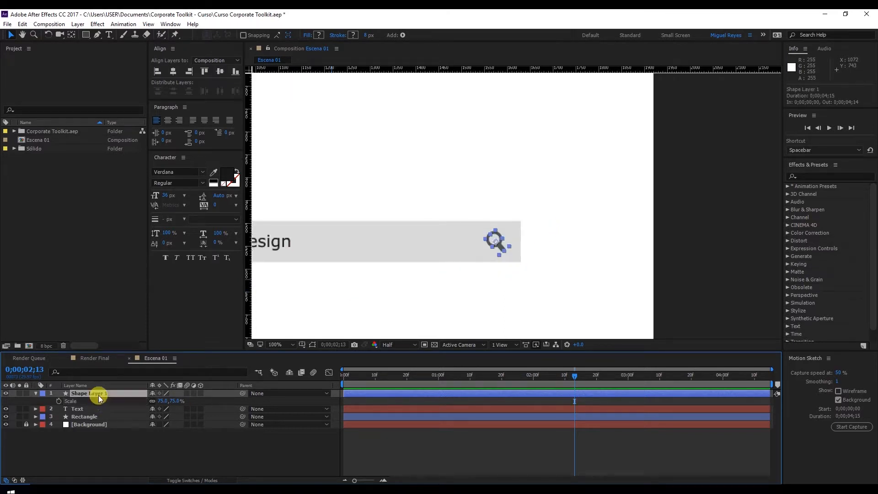
type("Search")
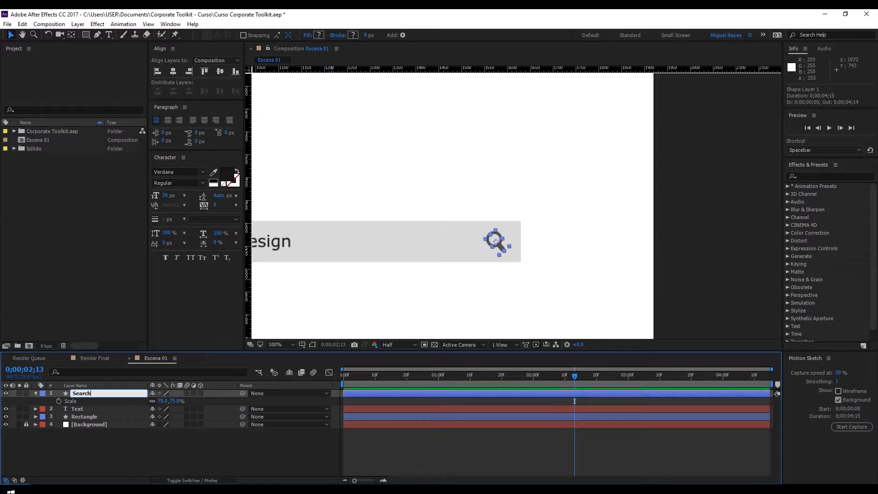
left_click(98, 396)
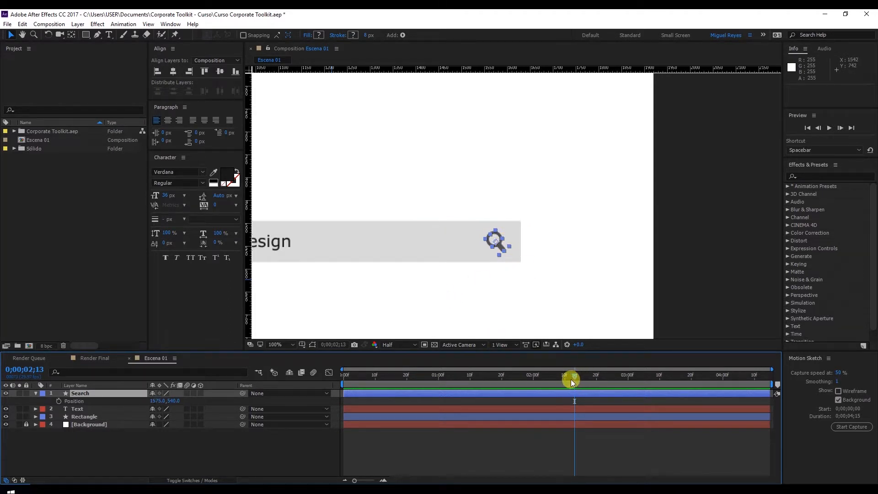
Add Position keyframes to the Search layer at 0;00;02;05, 0;00;03;05, 0;00;03;15 and 0;00;03;25.
left_click_drag(575, 380, 553, 381)
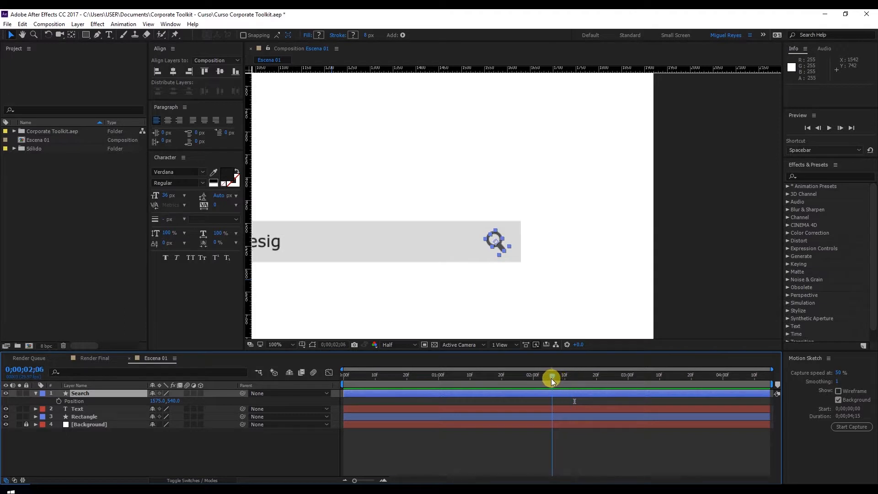
left_click(59, 402)
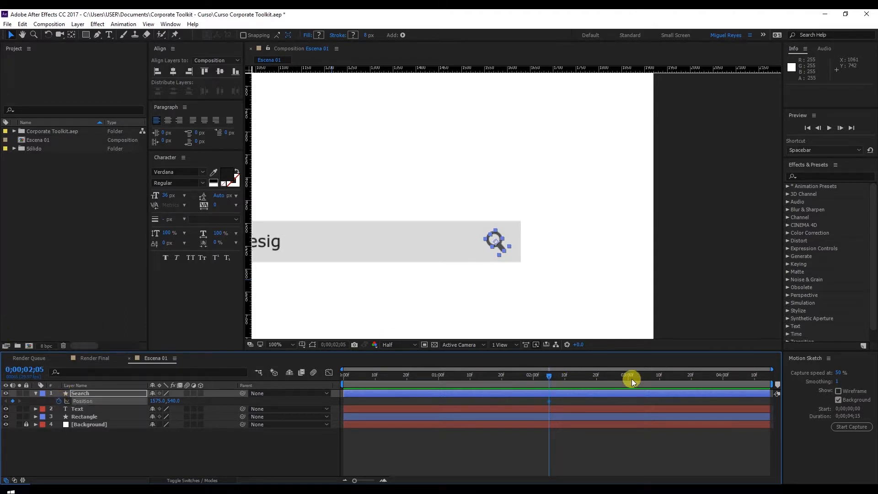
left_click_drag(633, 381, 642, 380)
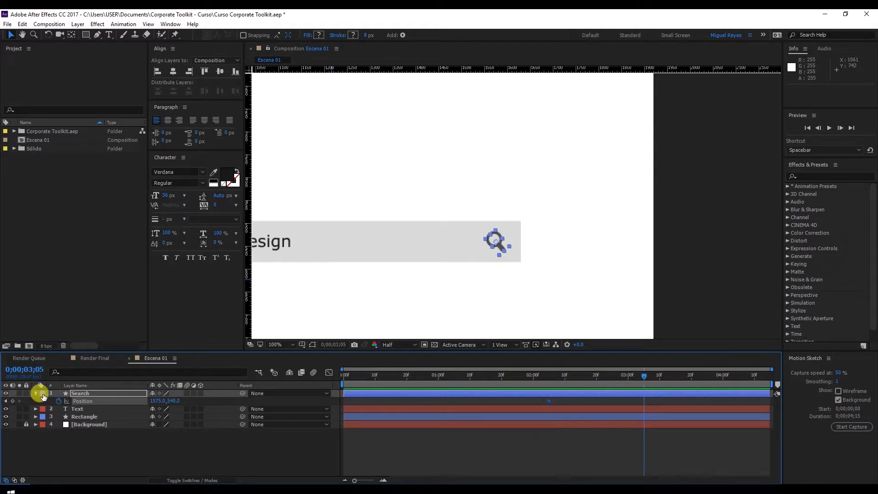
left_click(645, 402)
left_click_drag(643, 376, 676, 379)
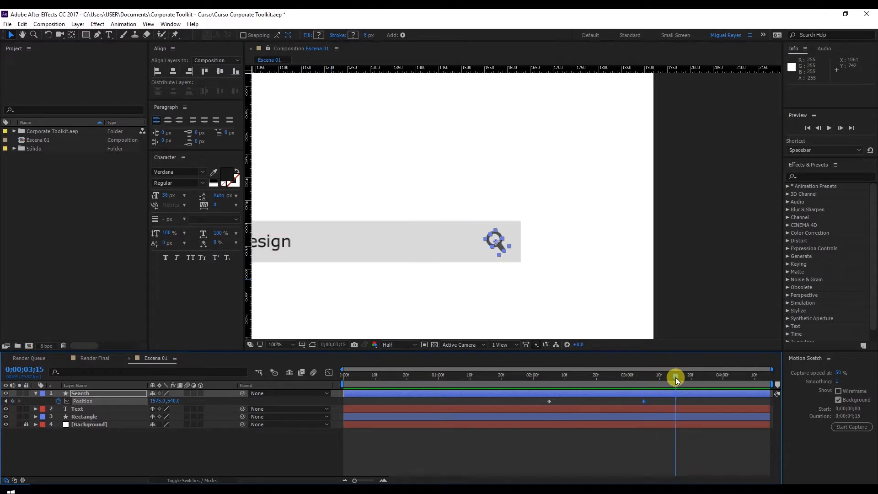
left_click(12, 402)
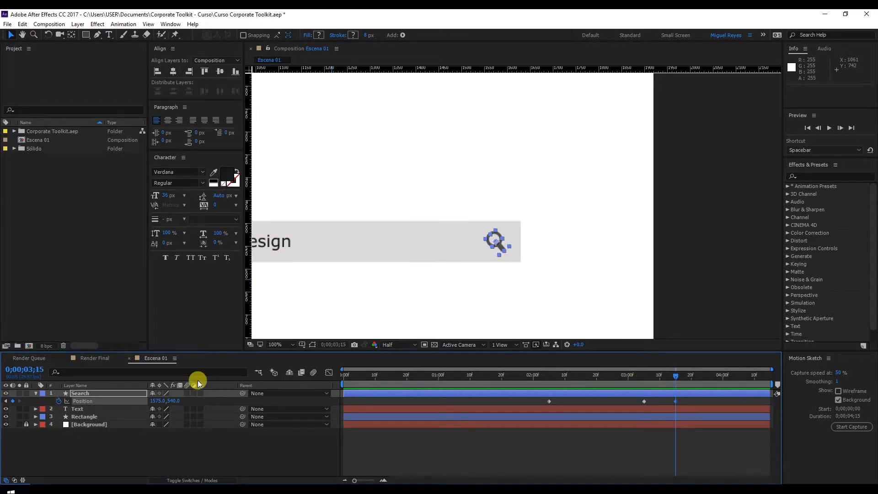
left_click_drag(703, 379, 707, 379)
left_click(21, 376)
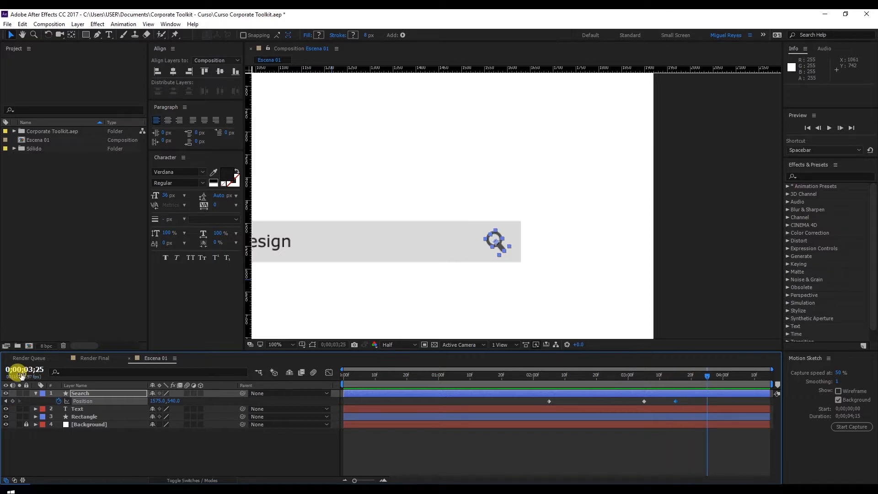
left_click(13, 401)
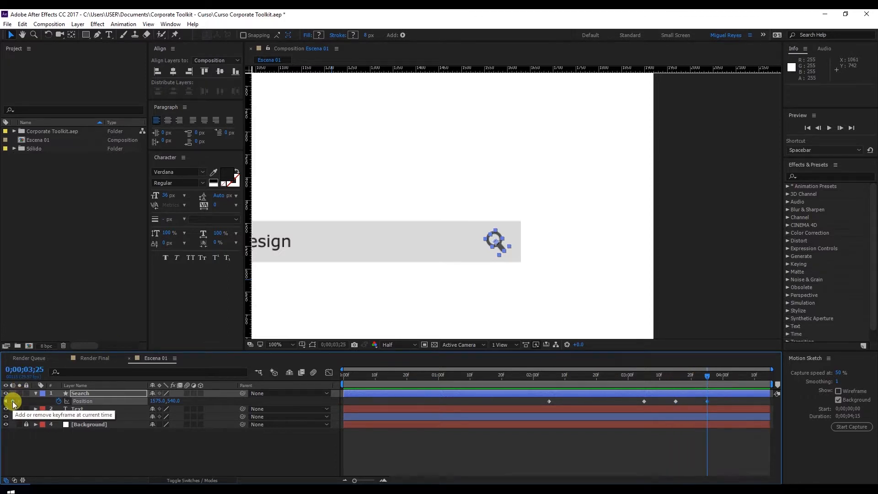
At 0;00;02;05, shift the Search layer beyond the grey bar's right end by setting its X position to 1678.
left_click_drag(605, 375, 561, 381)
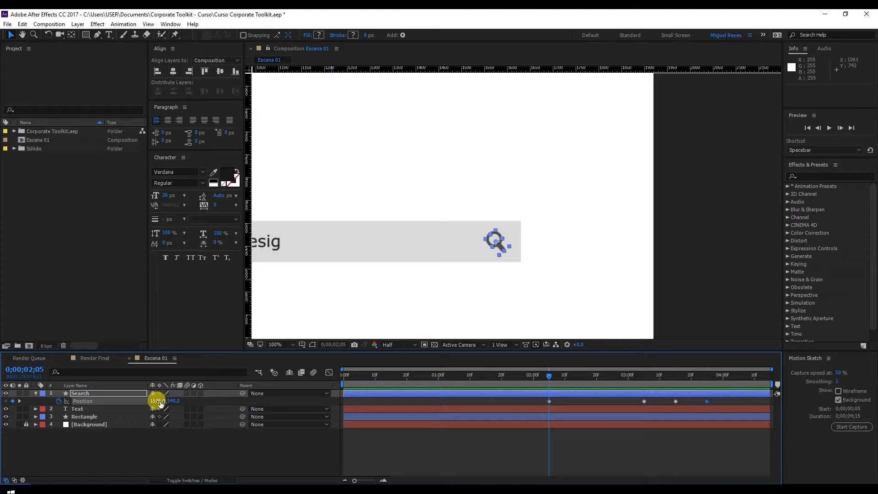
left_click_drag(160, 403, 208, 403)
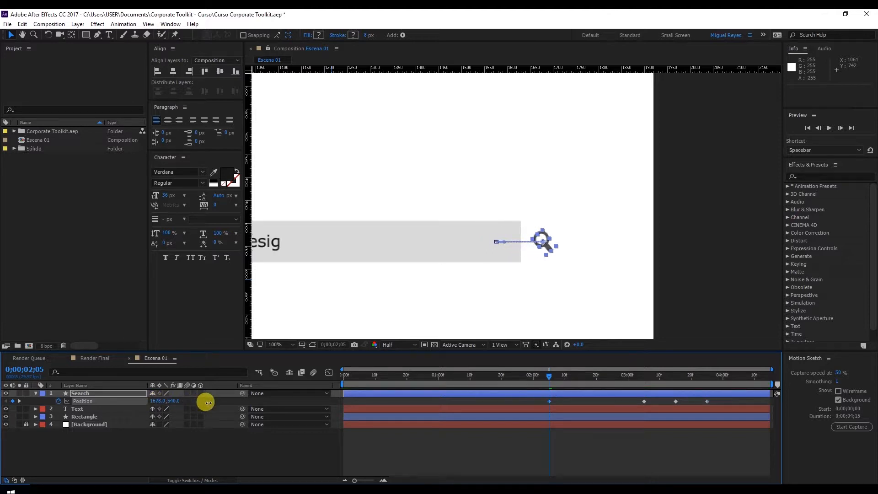
Set the Search layer's Y position to 523 at 0;00;03;15 and 629 at 0;00;03;25.
left_click(643, 376)
left_click_drag(669, 372, 677, 371)
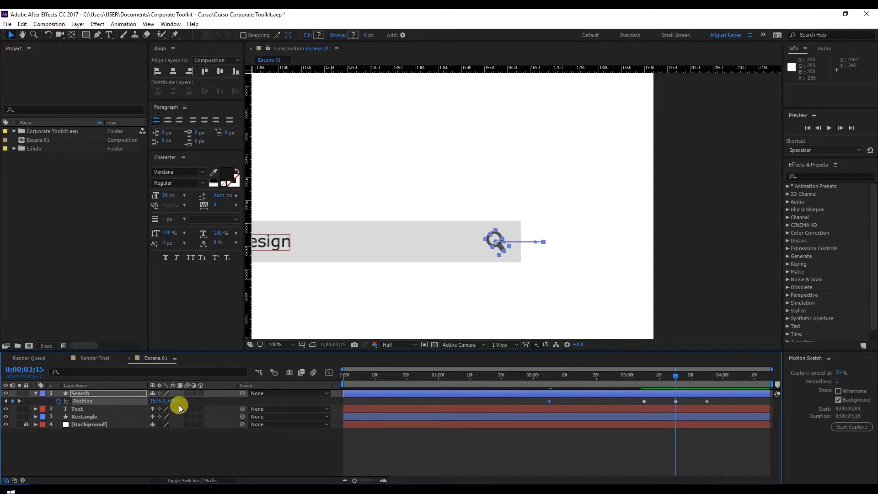
mouse_move(172, 402)
left_mouse_down()
mouse_move(159, 404)
mouse_move(166, 408)
left_mouse_up()
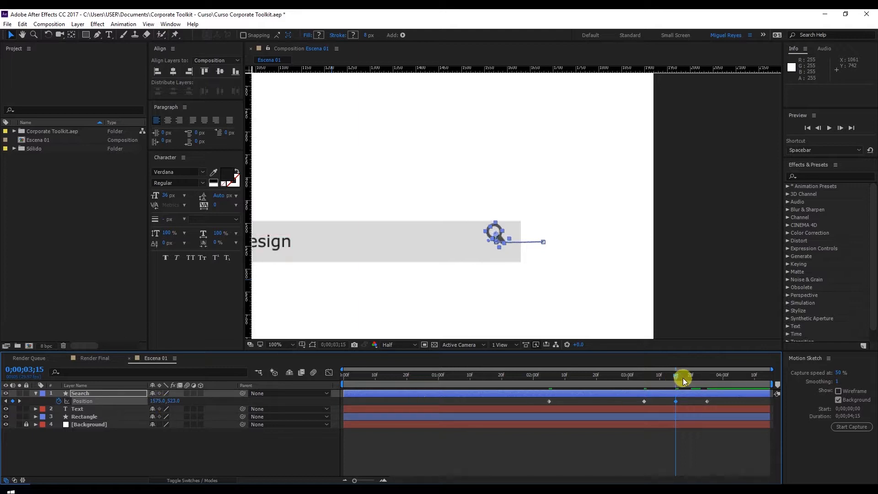
left_click_drag(681, 378, 704, 379)
left_click_drag(174, 402, 220, 394)
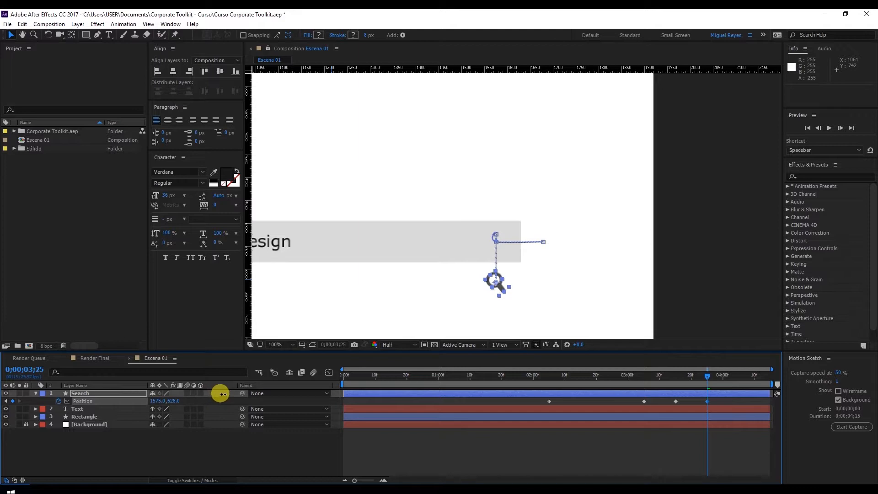
Preview the magnifier's movement from about 0;00;02;05 and check its motion path at 0;00;03;05.
left_click(548, 378)
key("space")
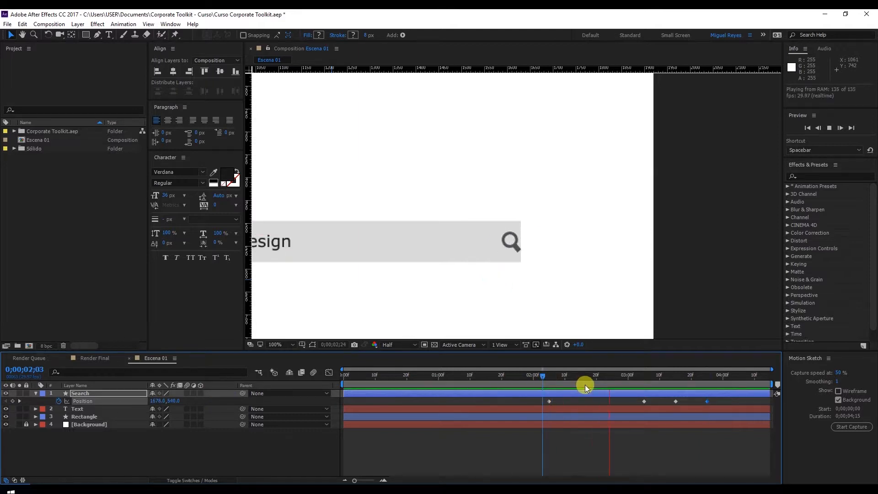
left_click_drag(642, 378, 644, 377)
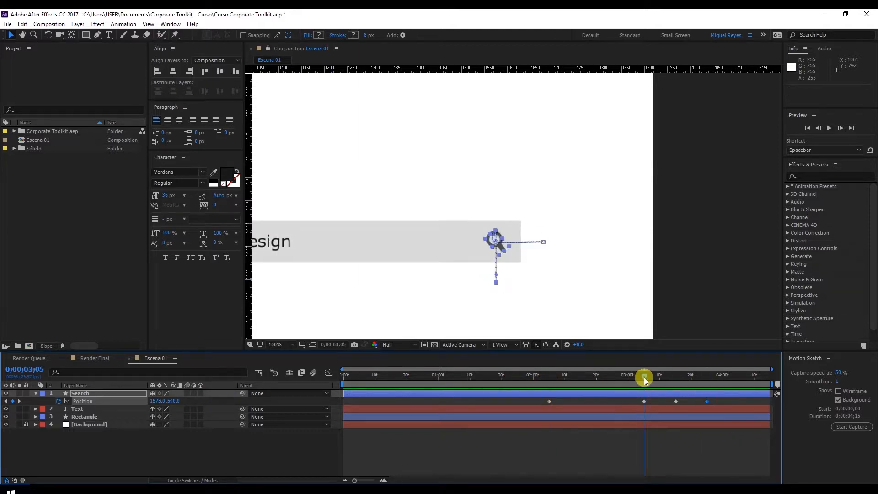
Change the spatial interpolation of the Search layer's 0;00;03;05 Position keyframe to Linear.
scroll(498, 263, "up", 1)
left_click_drag(492, 259, 503, 181)
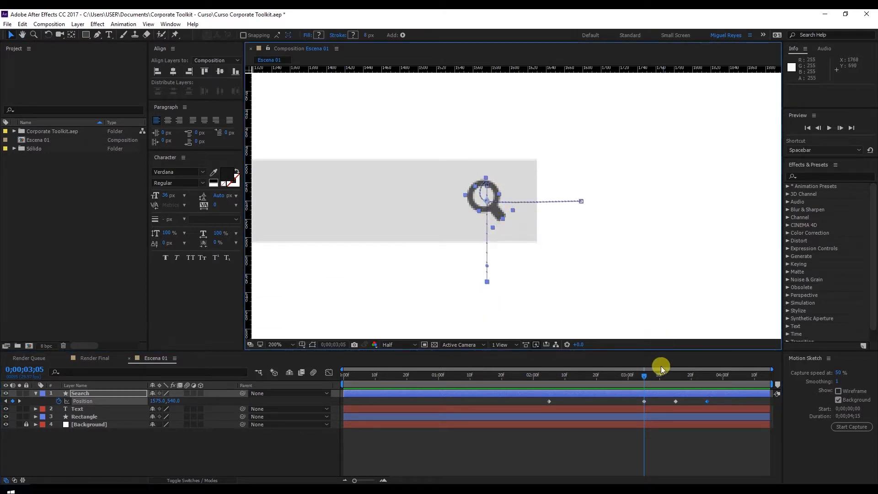
left_click(644, 401)
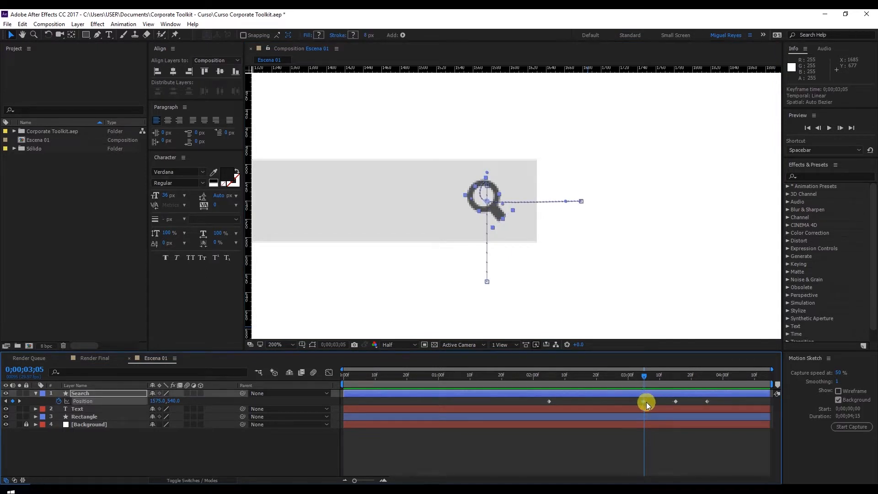
right_click(645, 402)
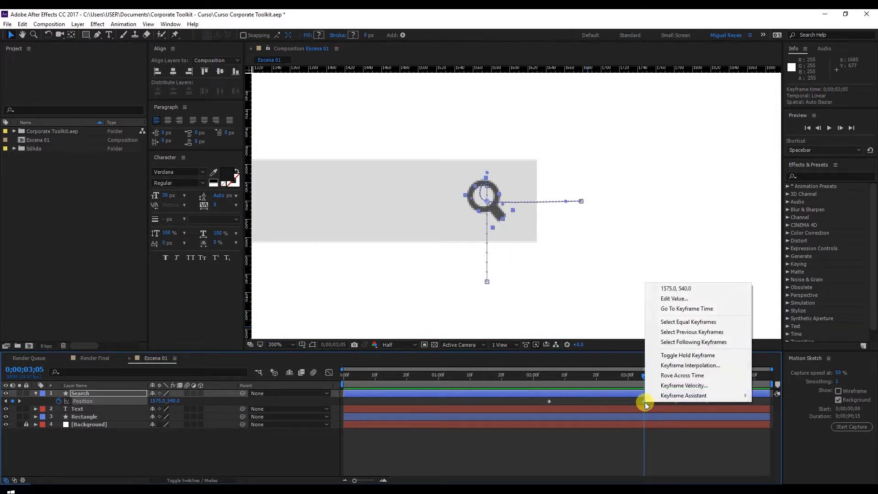
left_click(690, 366)
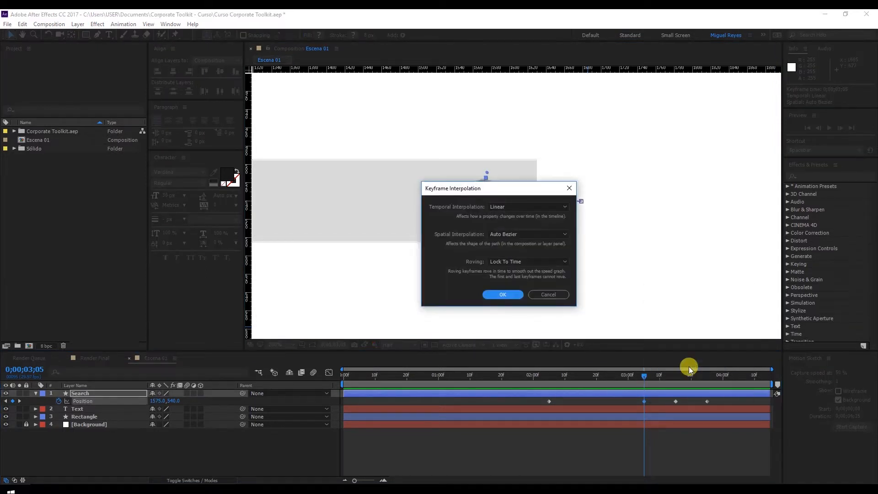
left_click(517, 235)
left_click(511, 258)
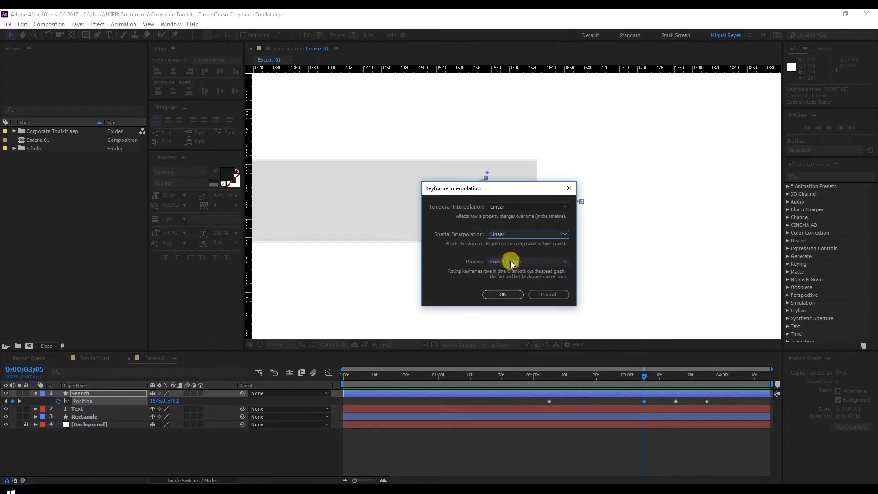
left_click(502, 295)
Play back the magnifier's corrected motion from just before its first Position keyframe.
left_click_drag(543, 379, 654, 388)
key("space")
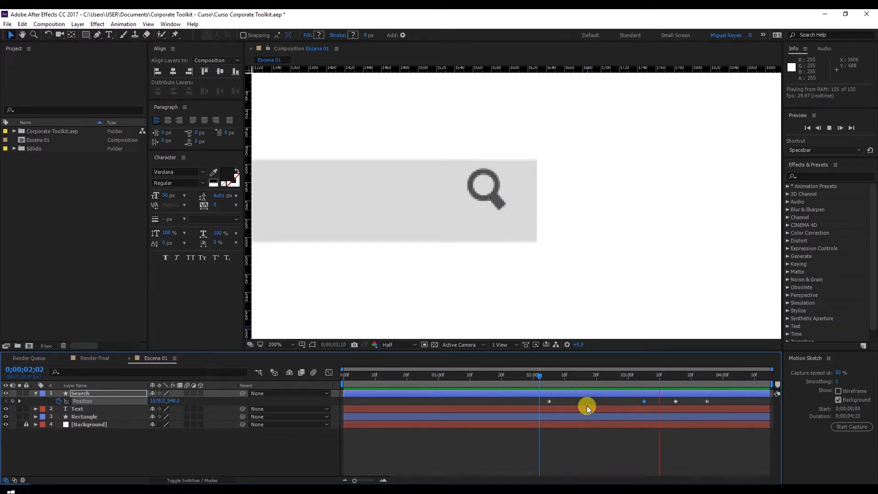
left_click(546, 377)
left_click(543, 378)
Apply Easy Ease to all four Position keyframes of the Search layer.
left_click(538, 401)
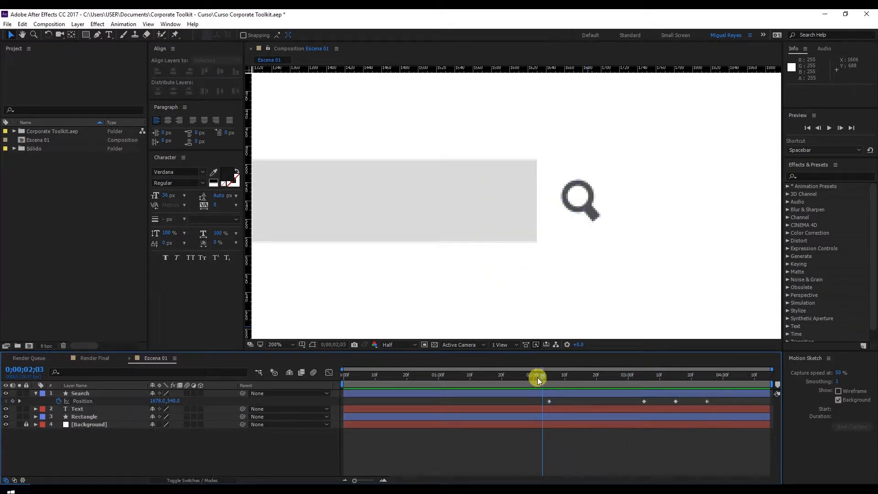
left_click_drag(537, 401, 733, 402)
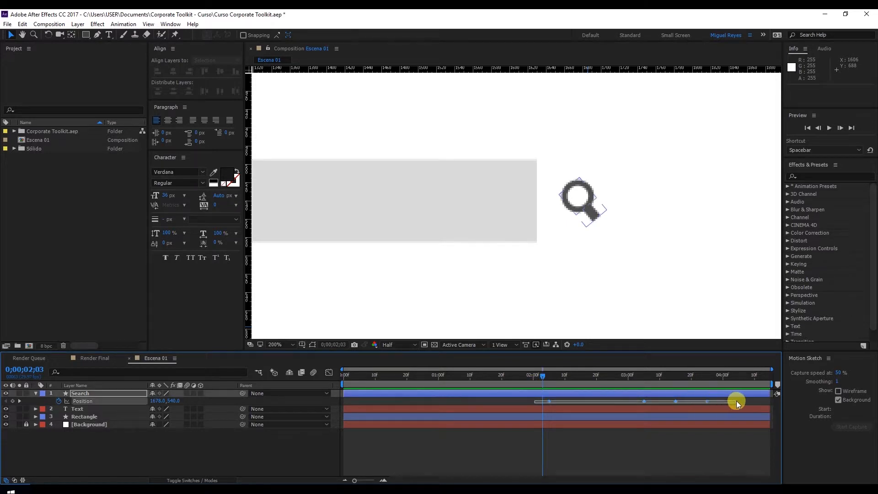
right_click(707, 402)
mouse_move(721, 396)
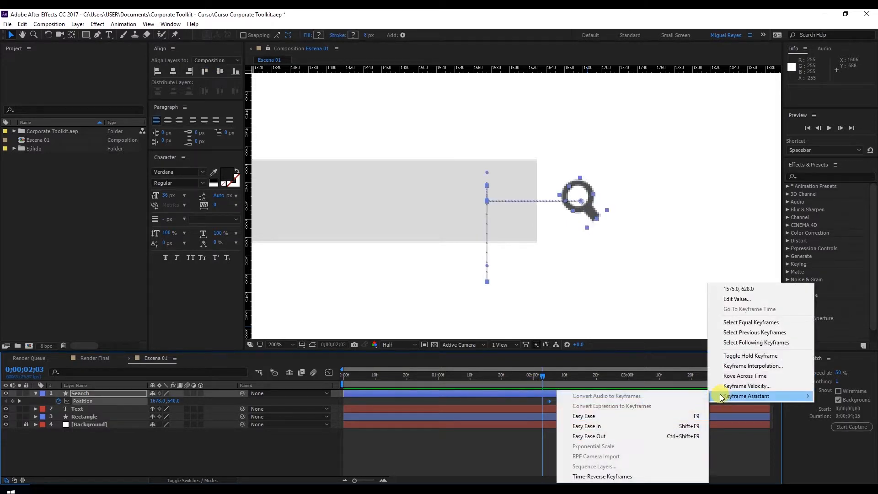
left_click(622, 418)
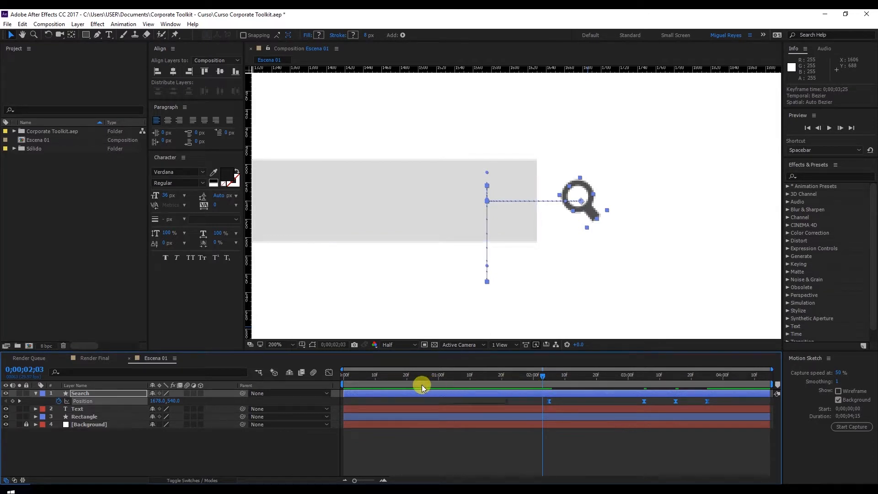
Shape the Search layer's speed graph so the slide-in ending at 0;00;03;05 starts fast and decelerates gradually, and preview it.
left_click(330, 373)
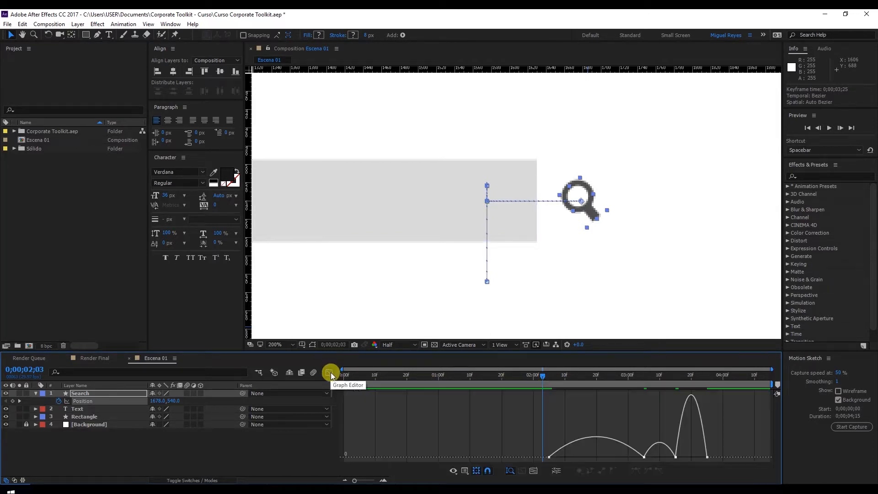
left_click(465, 472)
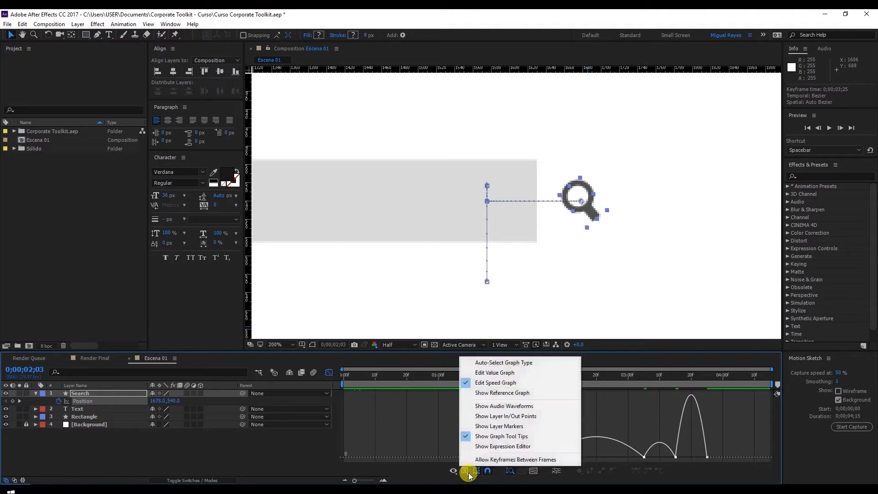
left_click(487, 384)
left_click(552, 458)
left_click_drag(566, 458, 601, 458)
left_click_drag(543, 381, 549, 378)
left_click_drag(599, 458, 596, 458)
key("space")
key("space")
Sharpen the speed curve peaks between the Search layer's Position keyframes at 0;00;03;05, 0;00;03;15 and 0;00;03;25.
left_click_drag(538, 382, 640, 395)
left_click_drag(649, 458, 664, 459)
left_click(676, 458)
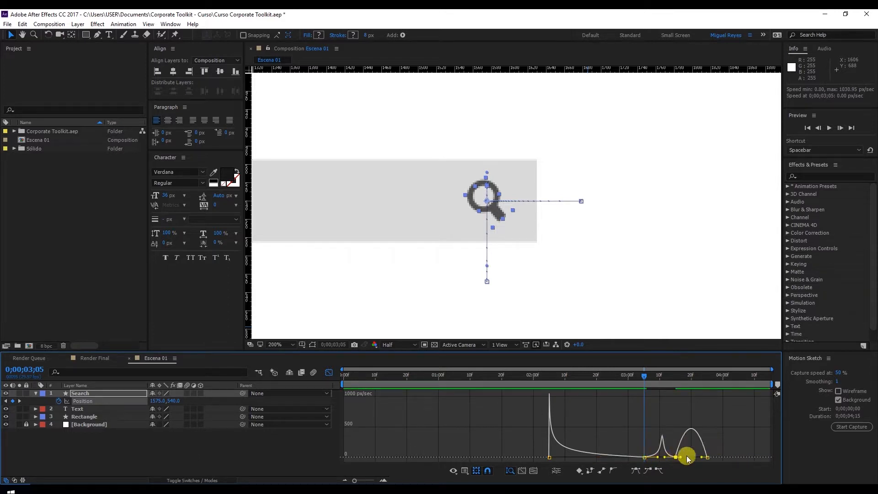
left_click_drag(681, 458, 695, 459)
Play back the magnifier's eased slide-in and drop, and close the Search layer's speed graph and properties.
left_click(530, 374)
key("space")
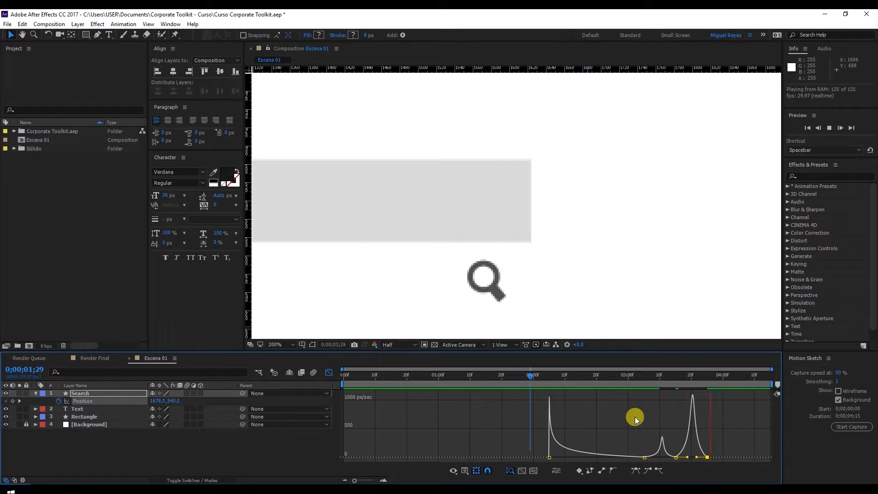
left_click(626, 375)
key("space")
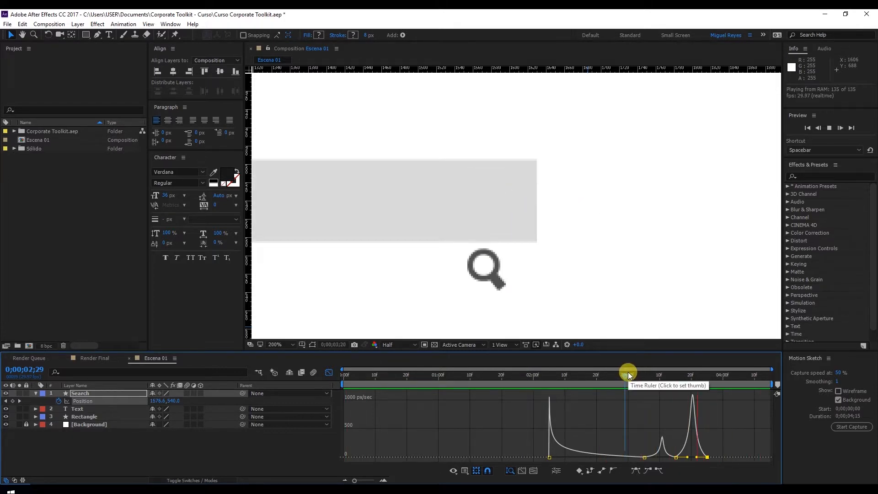
left_click_drag(656, 374, 664, 374)
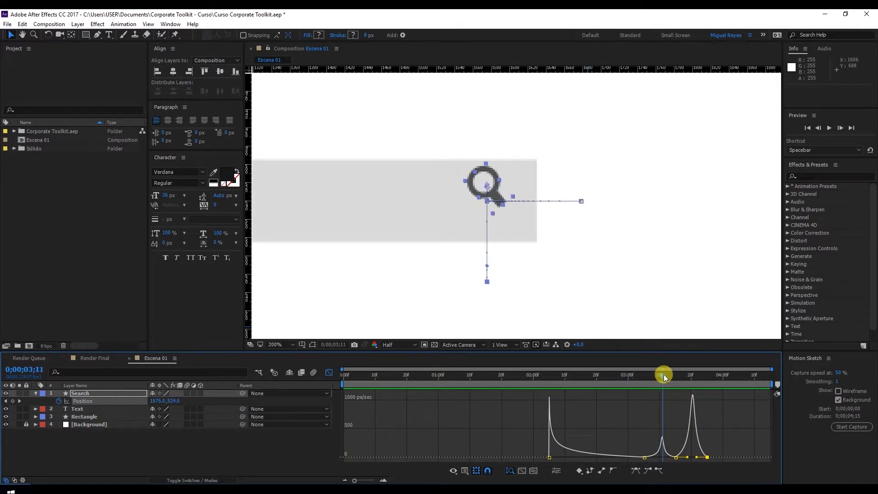
left_click(328, 373)
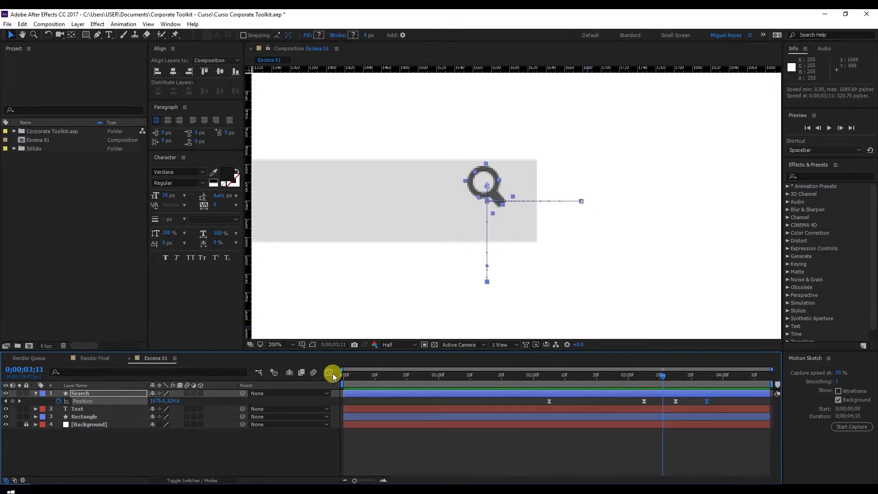
left_click(36, 393)
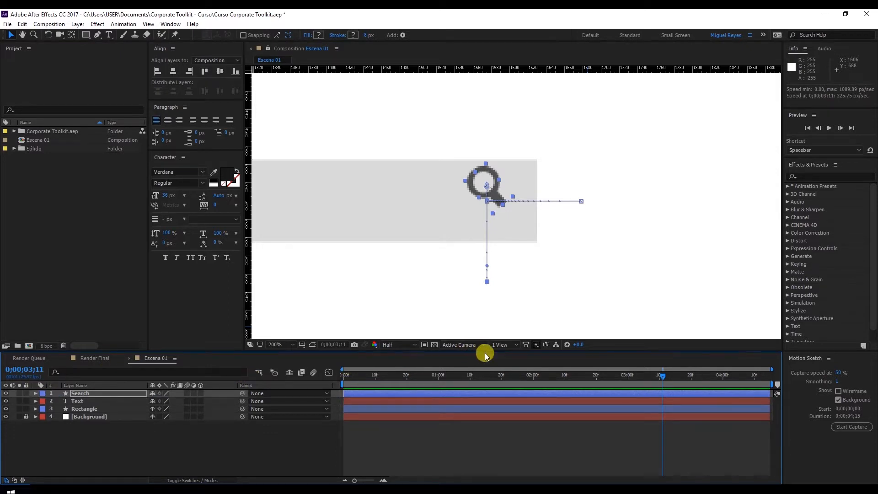
Go to 0;00;01;26 and select the grey search bar beside the magnifier in the composition.
left_click_drag(484, 351, 485, 370)
key("comma")
left_click_drag(647, 398, 507, 399)
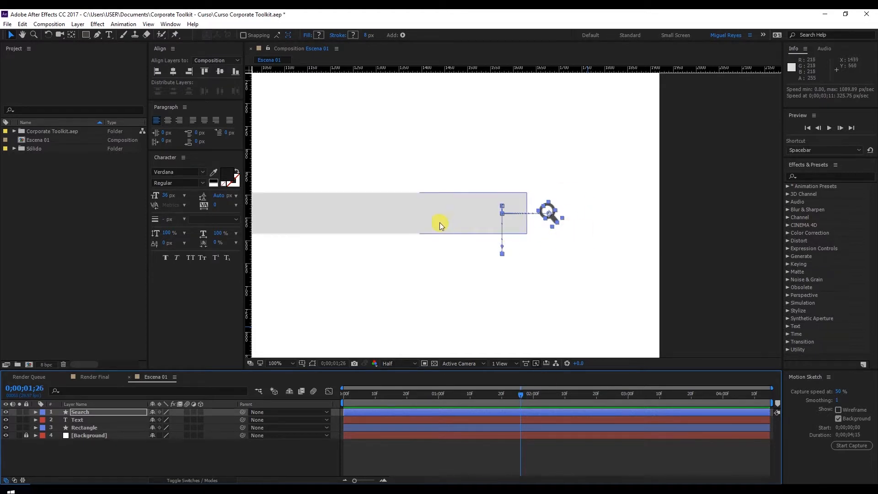
scroll(440, 222, "down", 1)
left_click_drag(544, 233, 679, 240)
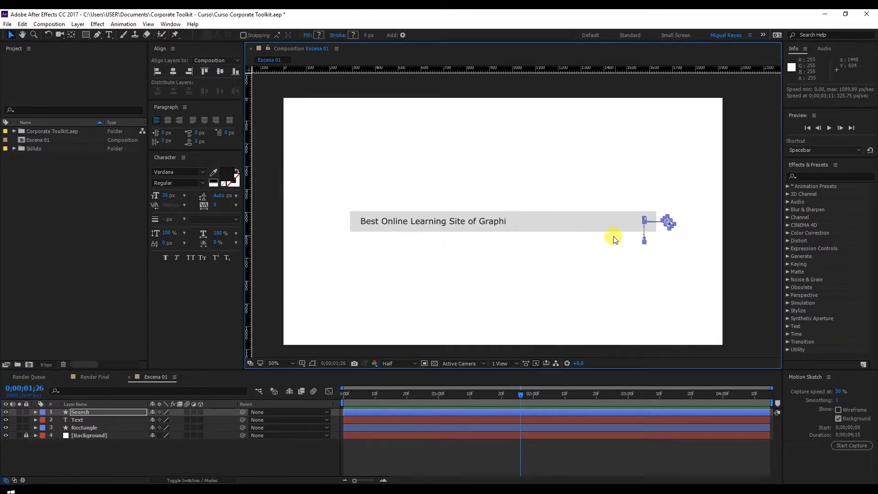
left_click(605, 224)
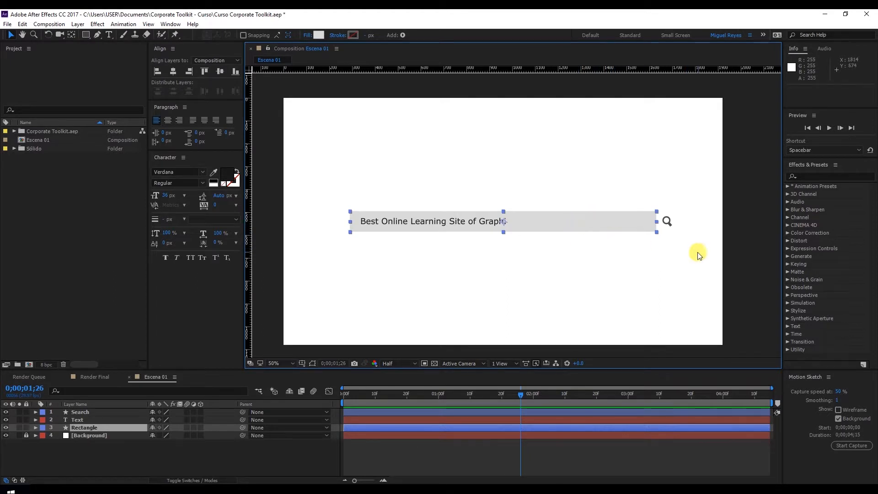
scroll(696, 252, "up", 1)
left_click_drag(639, 253, 440, 250)
key("v")
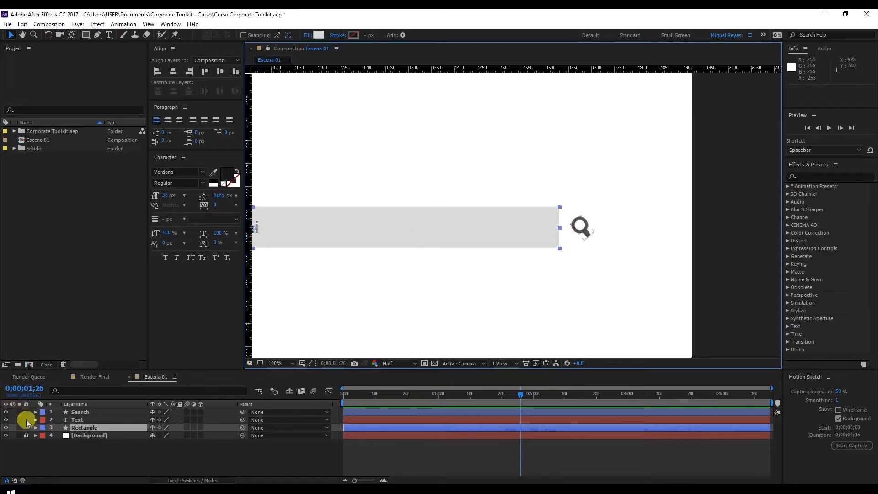
Set the roundness of the Rectangle layer's Rectangle Path 1 to 20.
left_click(37, 428)
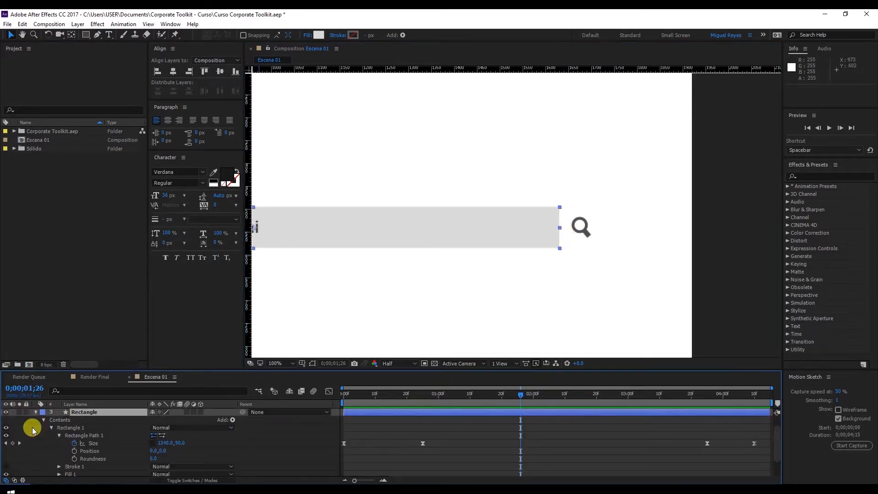
left_click(59, 435)
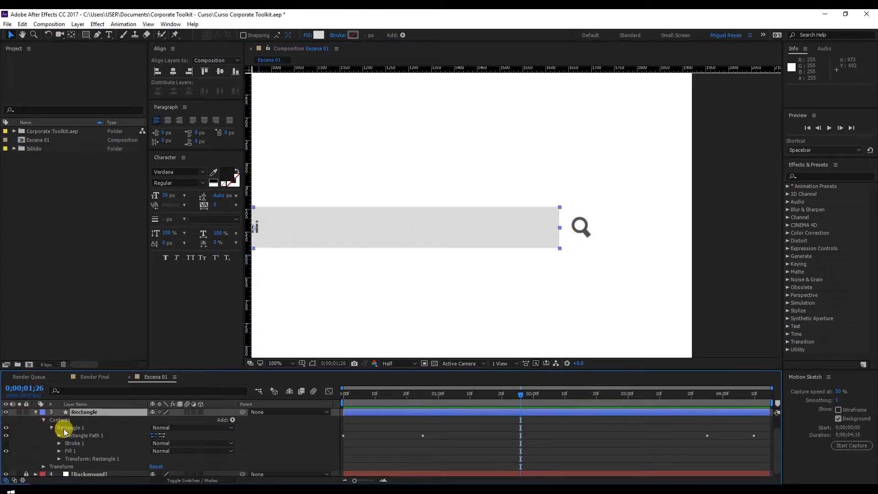
left_click(53, 429)
left_click(53, 429)
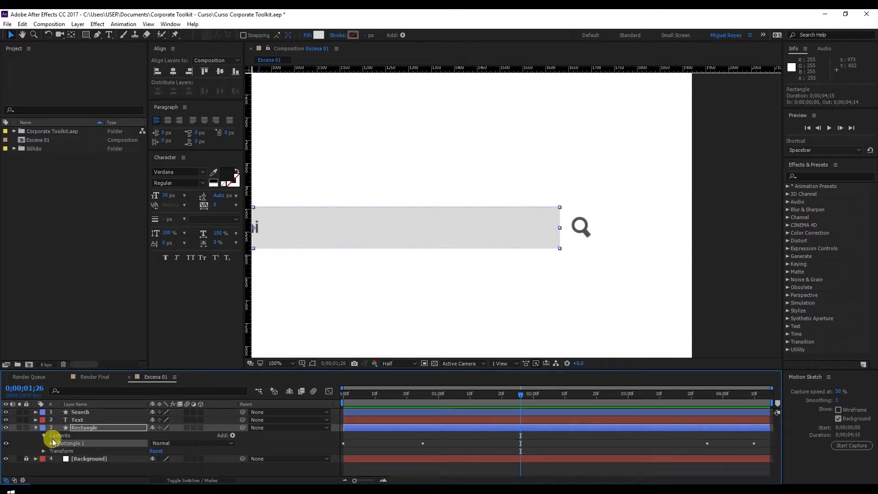
left_click(52, 441)
left_click(69, 447)
left_click(59, 449)
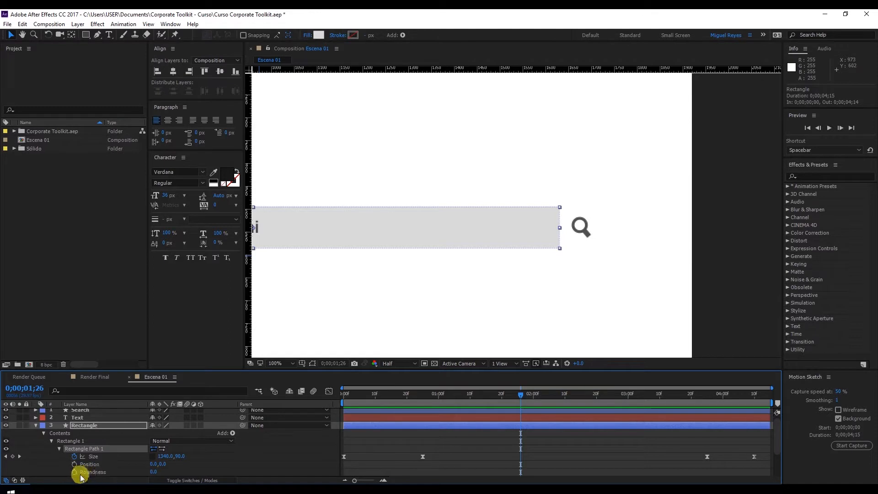
left_click(154, 472)
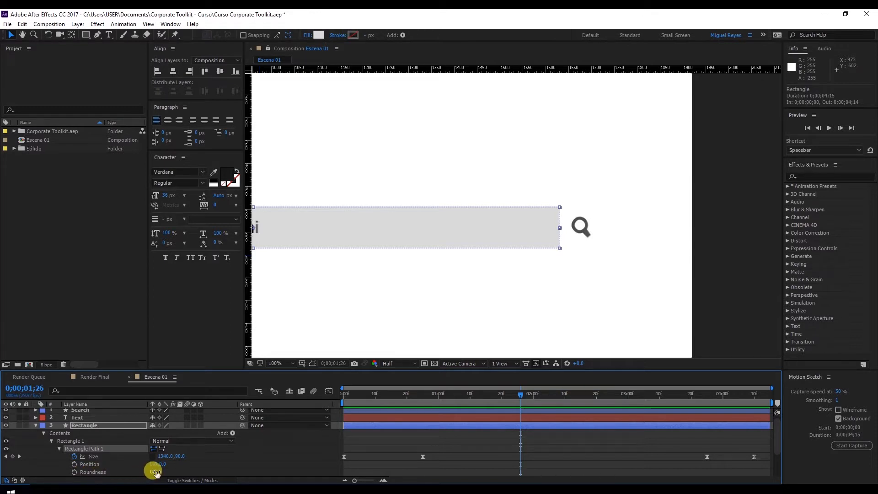
type("20")
key("Return")
left_click(558, 211)
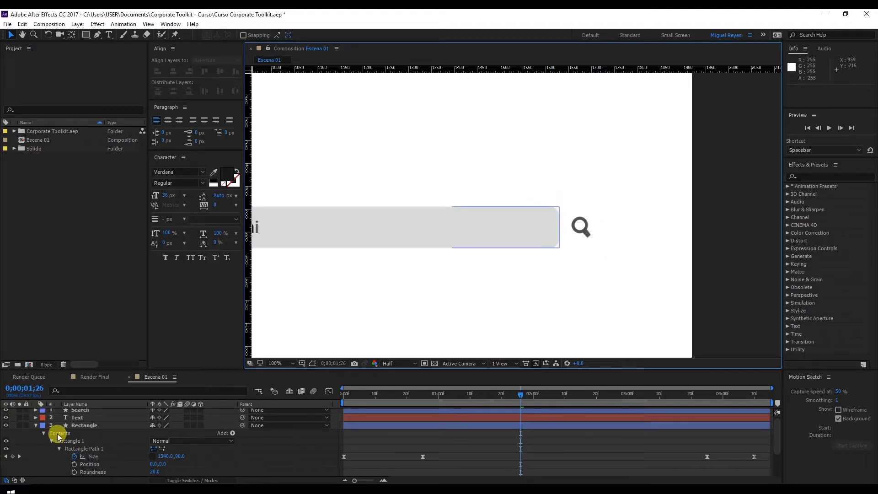
left_click(36, 426)
Duplicate the Rectangle layer and place the copy directly above the Search layer.
left_click(85, 428)
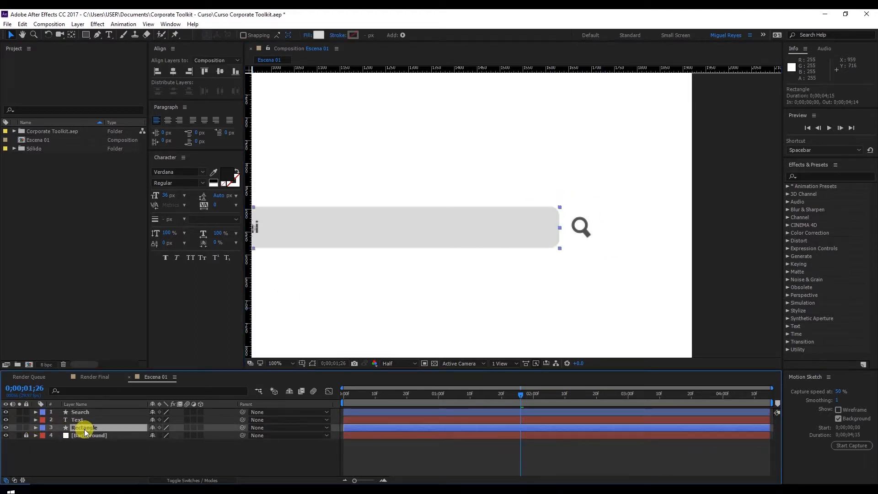
left_click(22, 24)
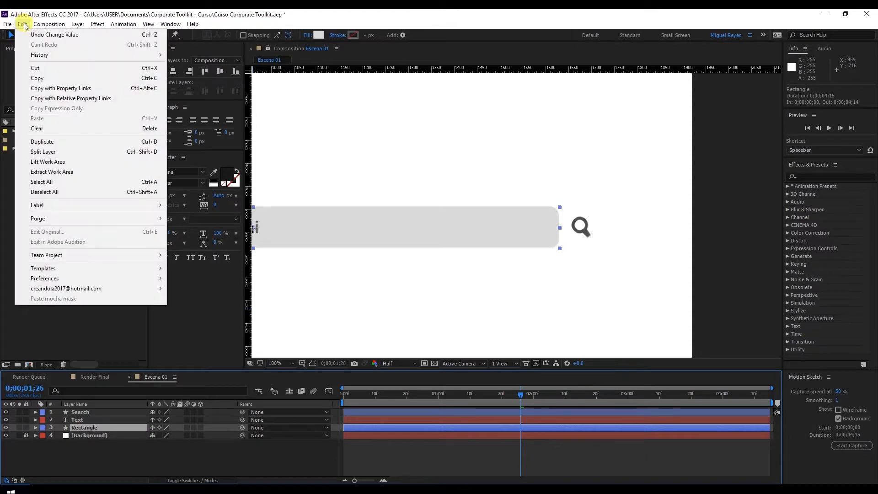
left_click(68, 142)
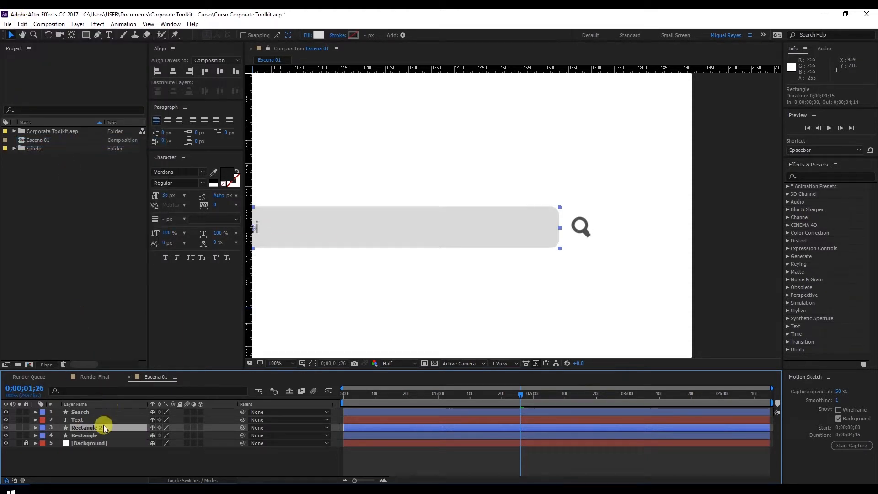
left_click_drag(99, 427, 102, 412)
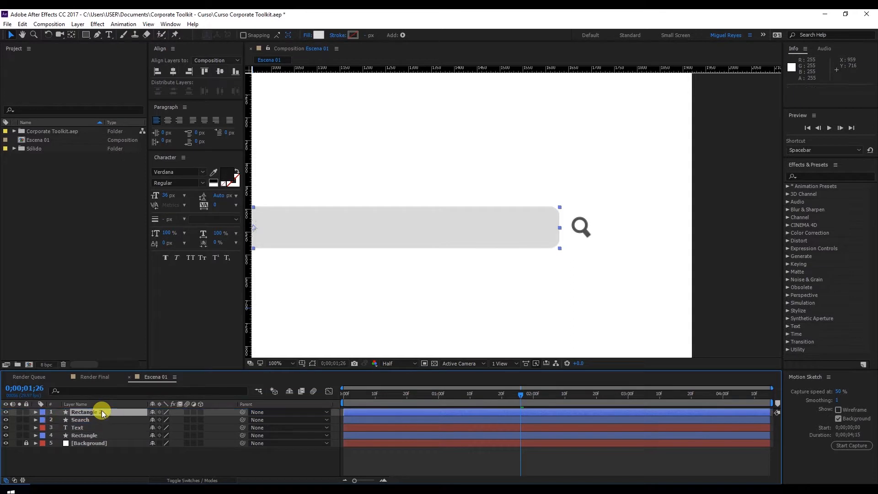
Rename the duplicated rectangle layer as Mate Search.
left_click(93, 413)
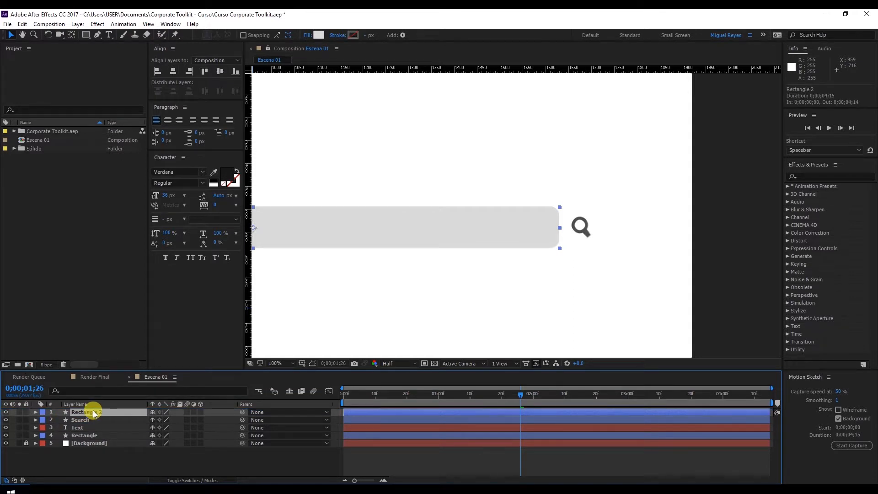
key("Return")
type("Mate Search")
key("Return")
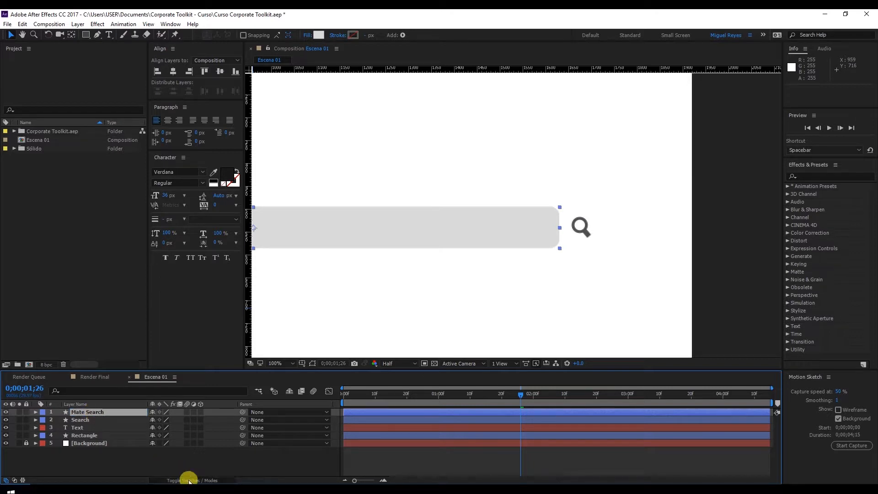
Set the Search layer's track matte to Alpha Matte "Mate Search".
left_click(189, 480)
left_click(205, 419)
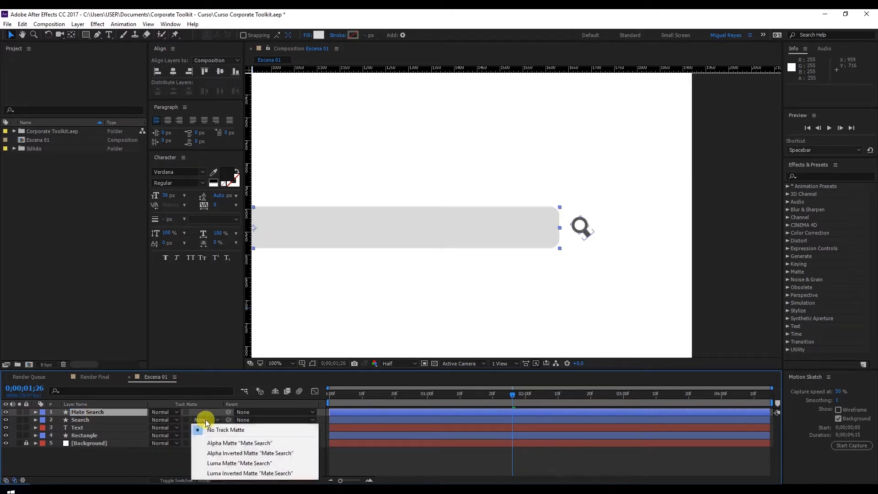
left_click(242, 443)
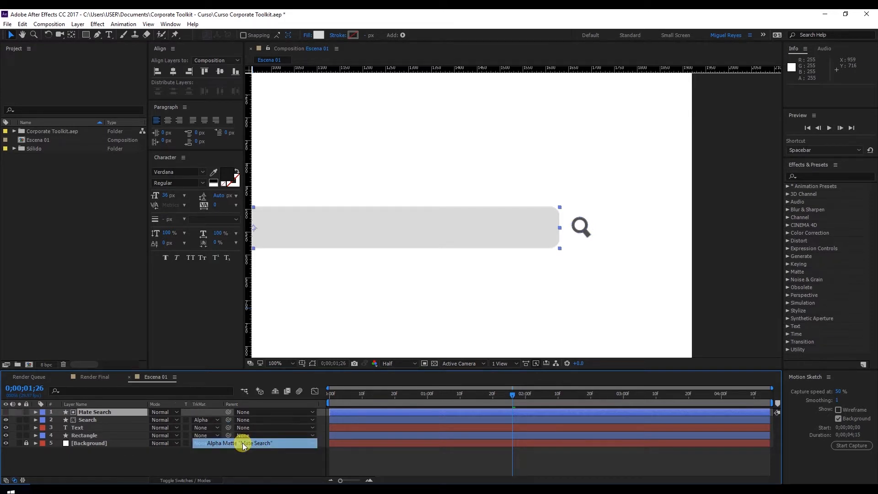
Play back the matted magnifier animation and check the full composition at 0;00;02;15.
left_click(496, 397)
key("space")
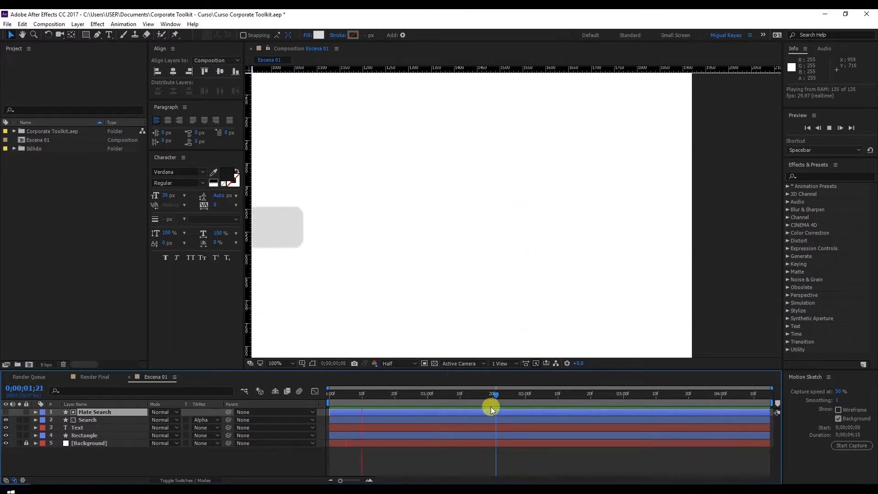
key("space")
left_click_drag(494, 399, 515, 403)
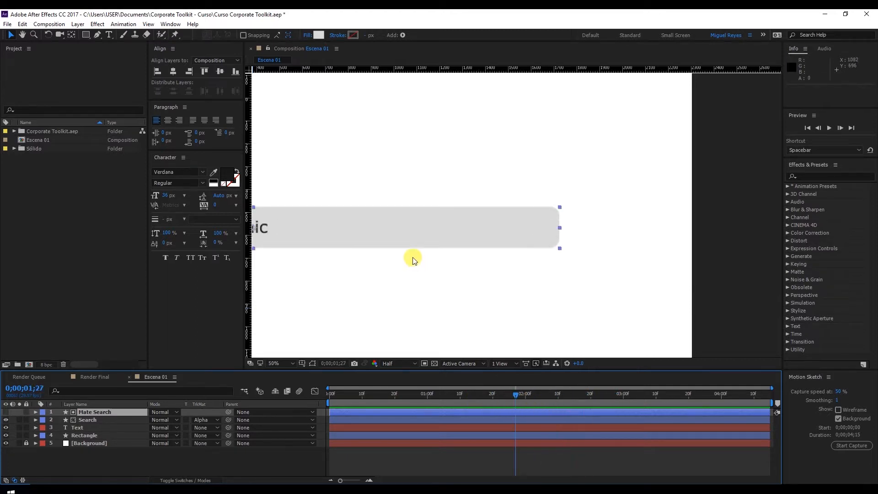
key("comma")
left_click_drag(422, 265, 530, 263)
left_click(575, 399)
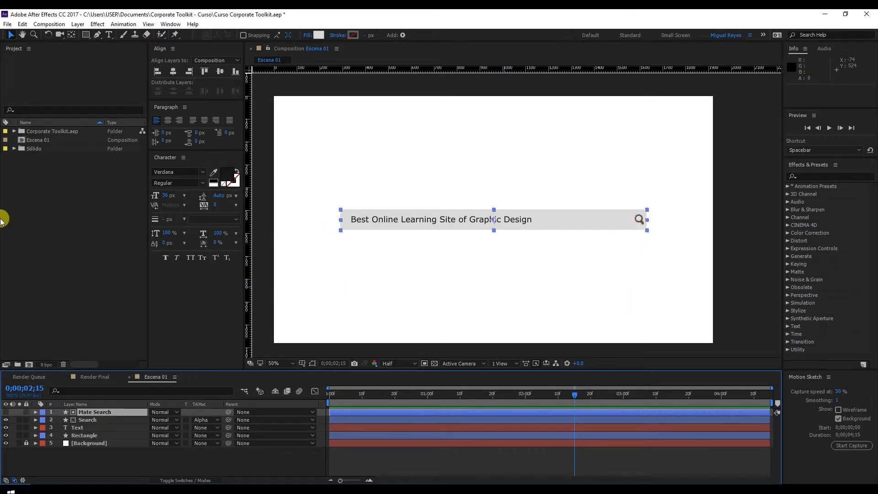
Import the Cursor.ai file as footage and add it as the topmost layer of the Escena 01 composition.
right_click(89, 223)
mouse_move(139, 271)
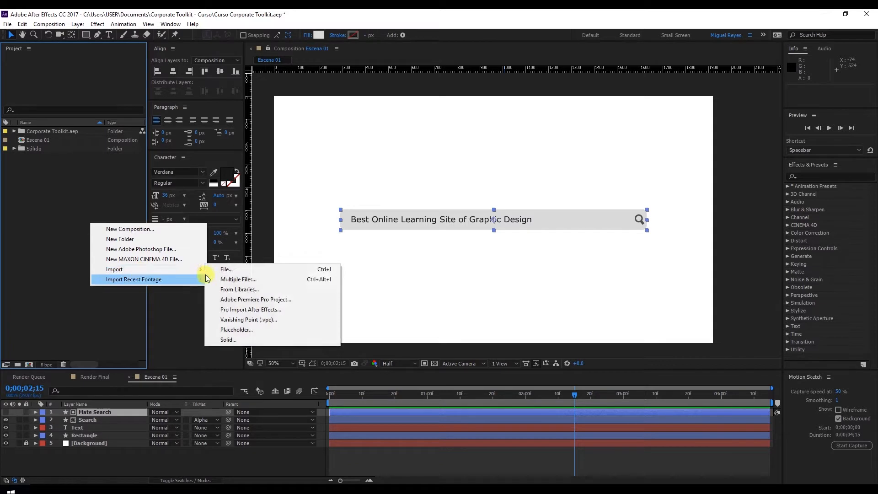
left_click(231, 270)
double_click(169, 177)
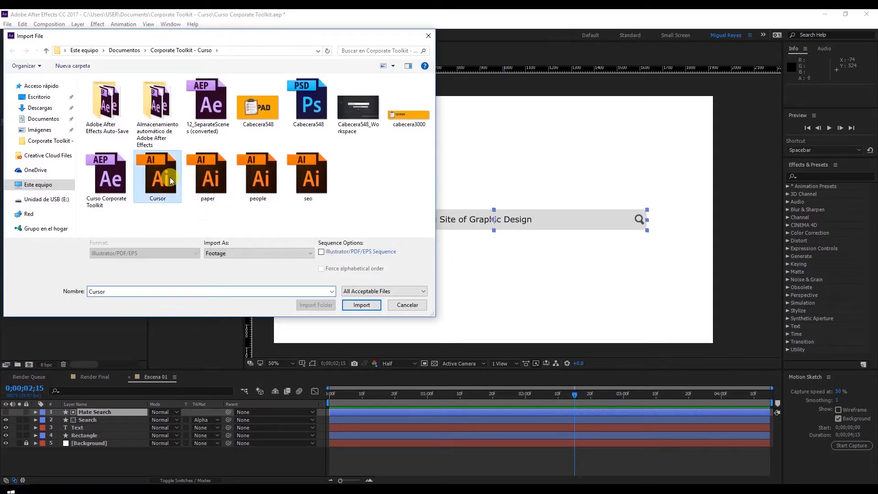
left_click_drag(53, 138, 103, 413)
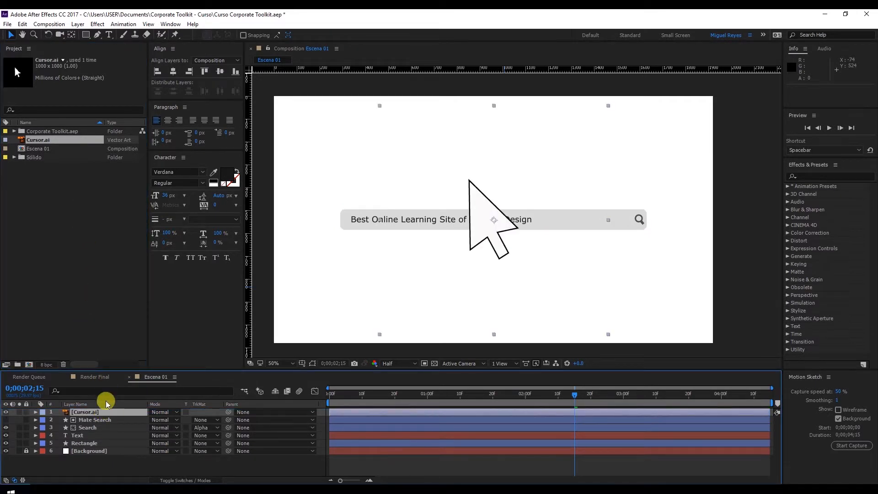
Create shapes from the Cursor.ai vector layer, then delete the original Cursor.ai footage from the project, including its use in the composition.
right_click(107, 411)
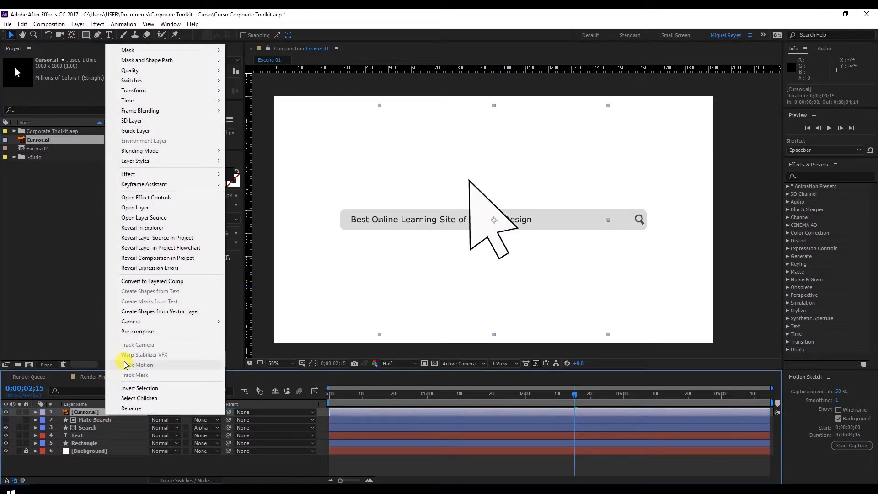
left_click(147, 312)
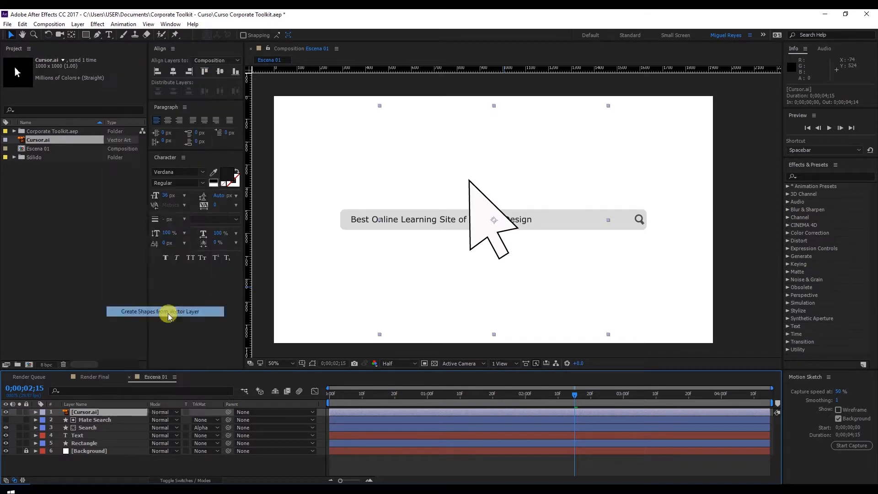
left_click(60, 143)
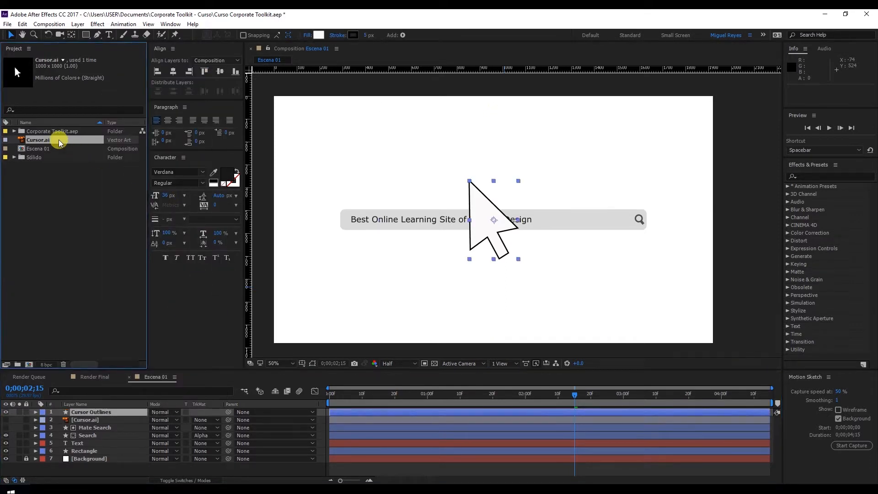
key("Delete")
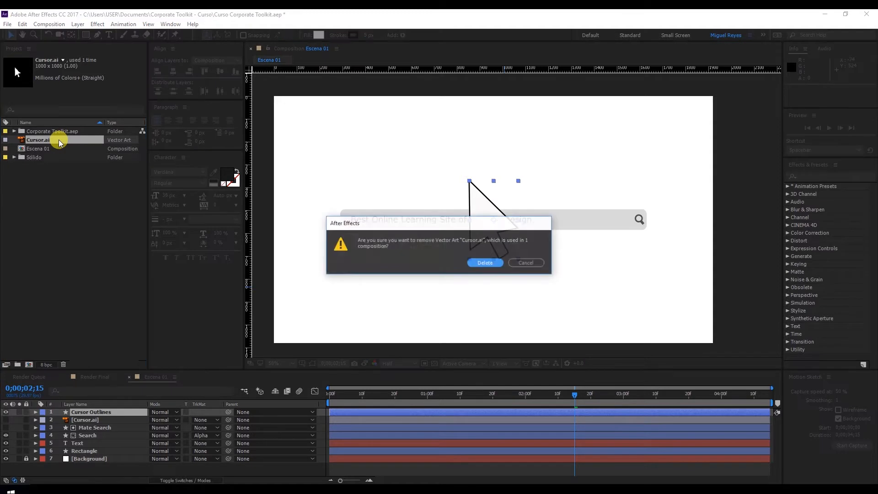
key("Return")
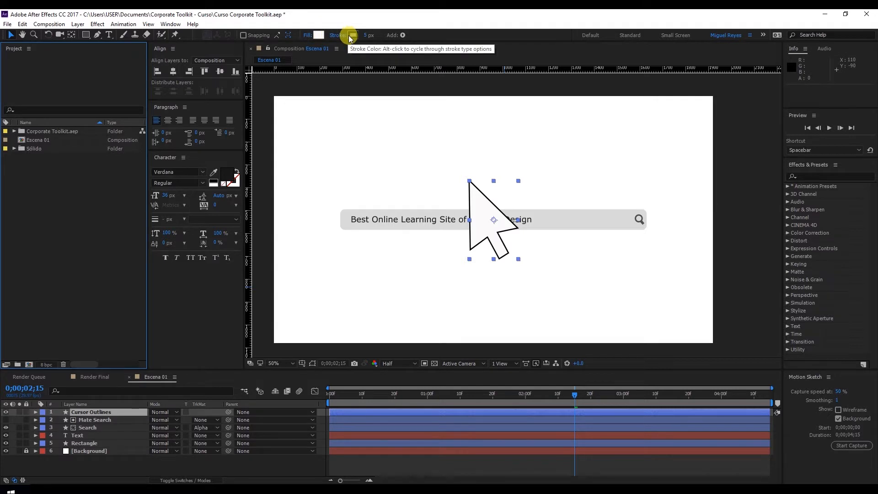
Scale the Cursor Outlines layer to 12%.
left_click(106, 413)
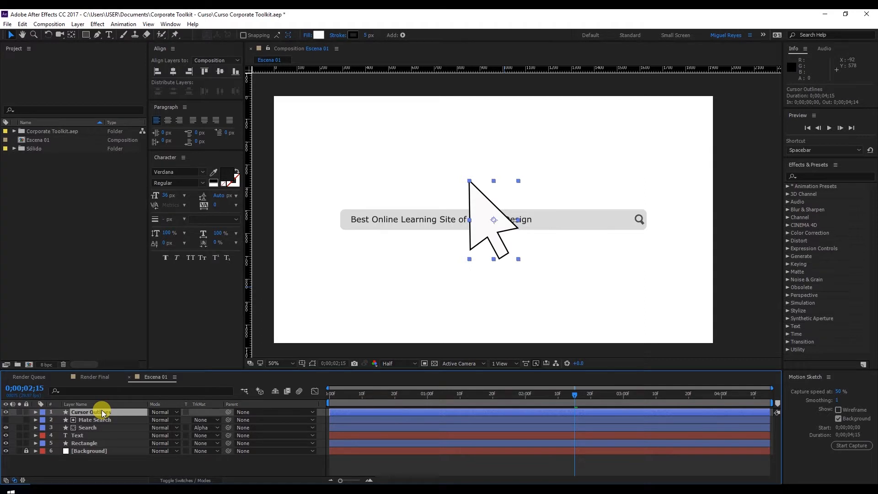
key("s")
left_click(165, 421)
type("12")
key("Return")
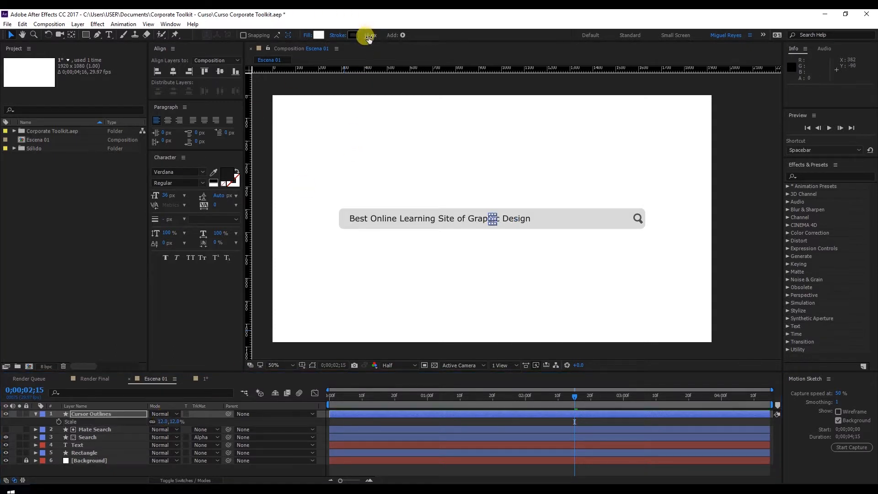
Add a Drop Shadow layer style to the Cursor Outlines layer and set the shadow's opacity to 30%.
right_click(116, 413)
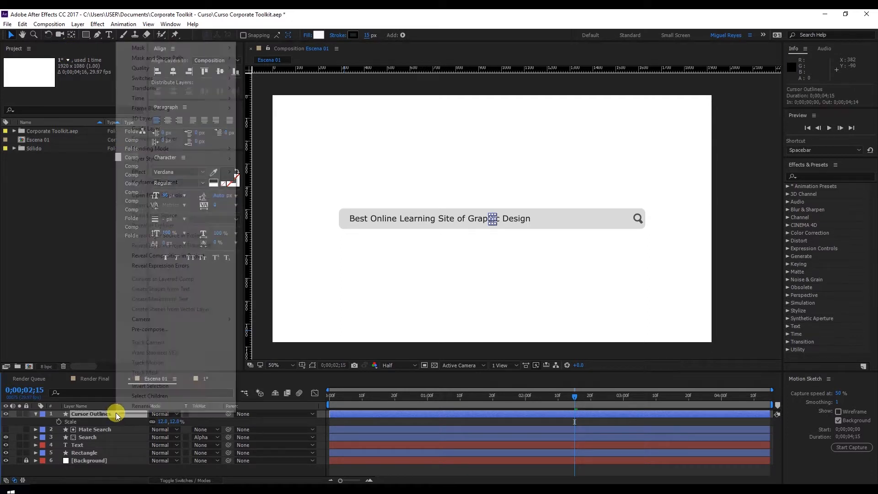
mouse_move(189, 163)
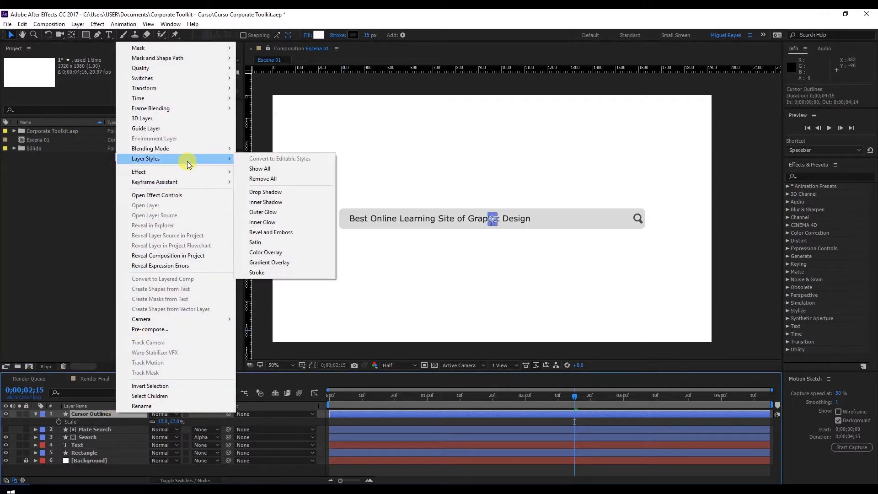
left_click(269, 193)
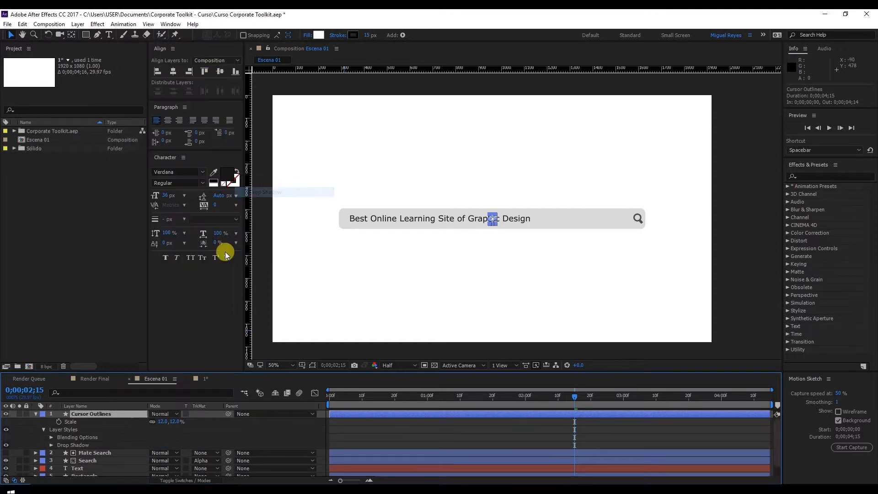
left_click(50, 445)
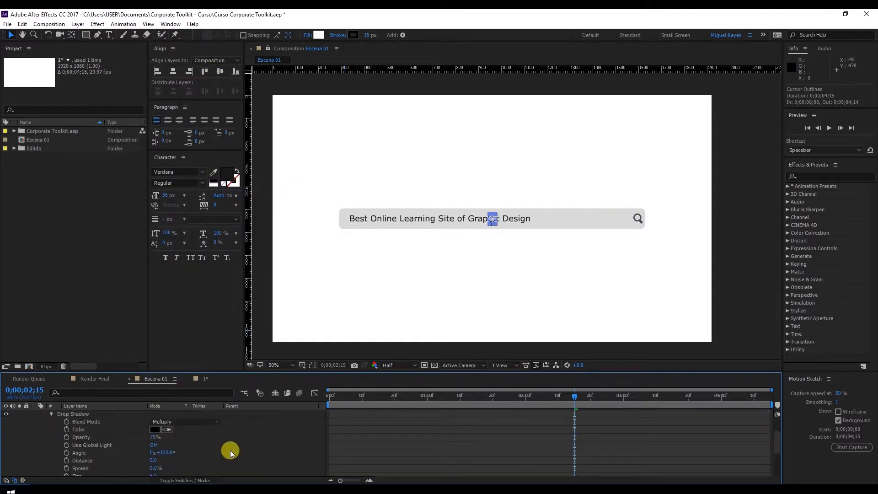
left_click(154, 437)
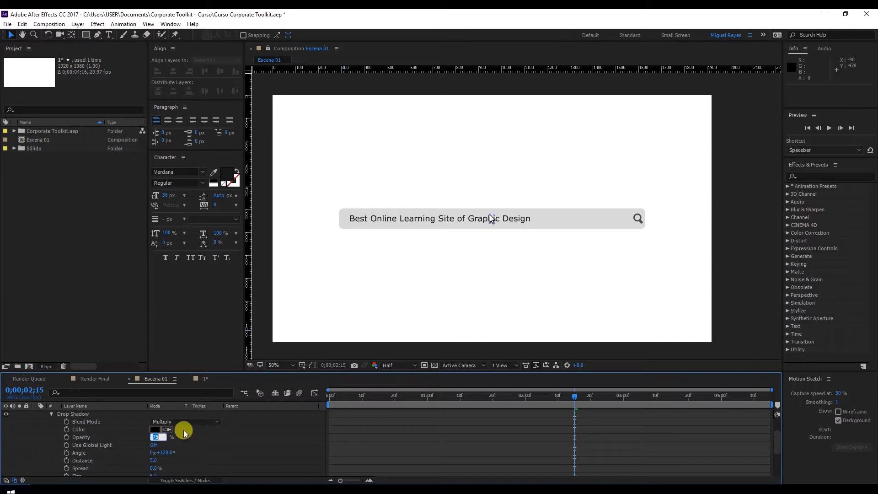
type("30")
key("Return")
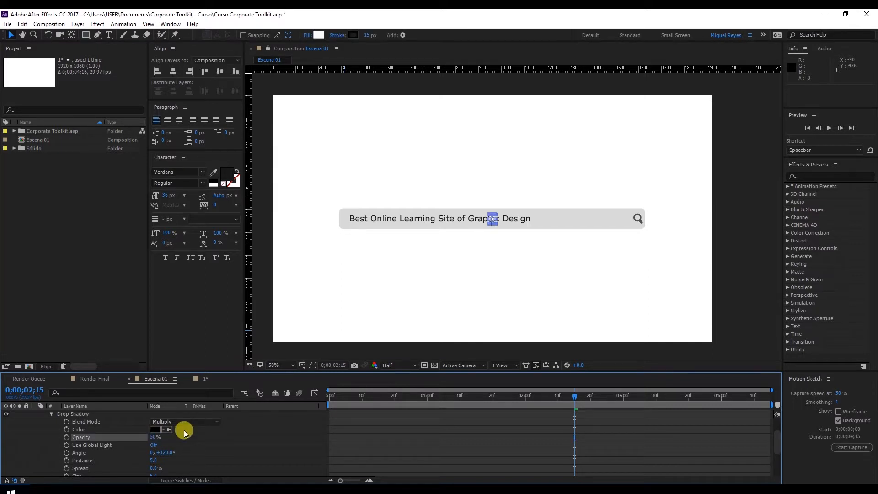
Set the cursor's drop shadow angle to 150° and inspect the shadow up close in the composition.
left_click(166, 452)
type("150")
key("Return")
scroll(508, 237, "up", 3)
left_click(510, 151)
left_click(417, 233)
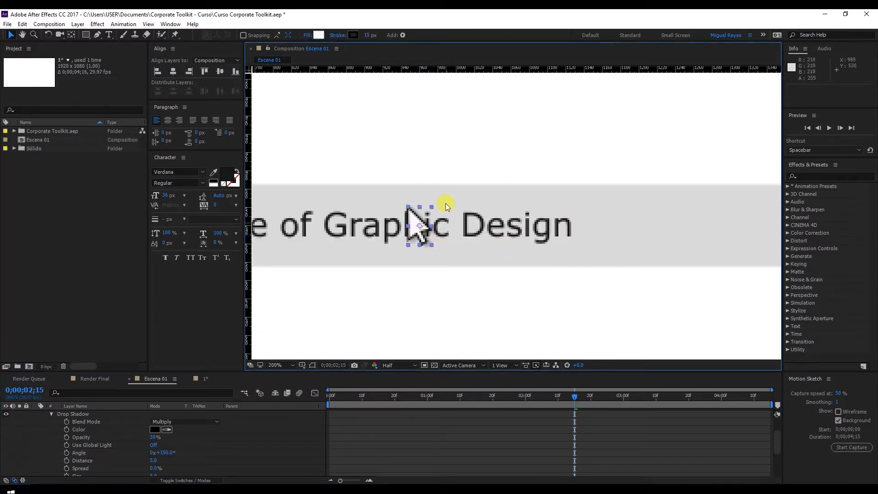
scroll(475, 245, "down", 3)
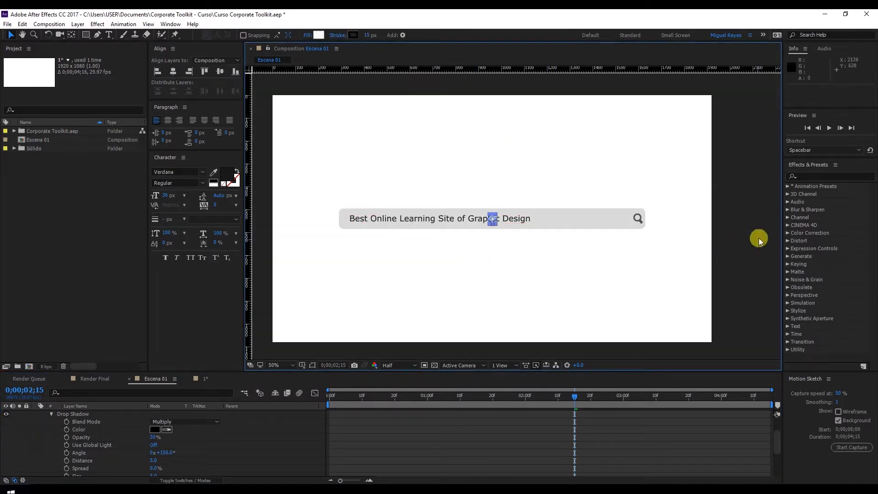
left_click(748, 234)
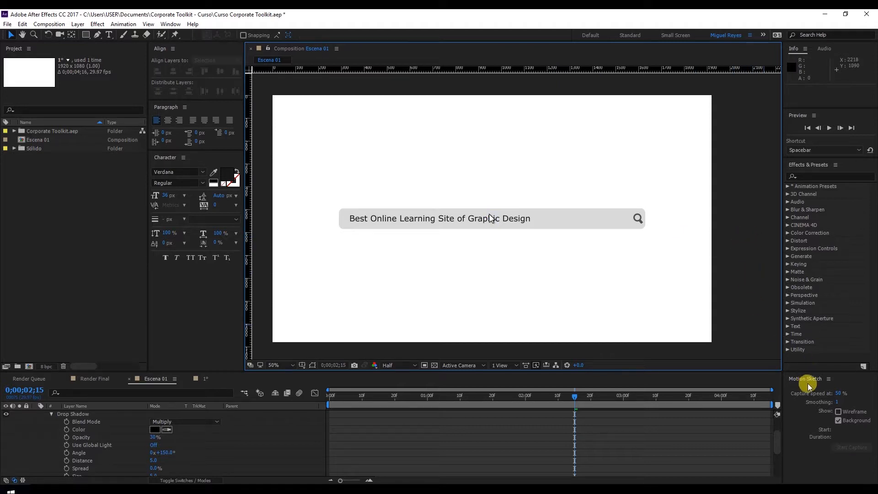
Collapse the Cursor Outlines layer's properties and set the Motion Sketch capture speed to 100%.
scroll(340, 426, "up", 2)
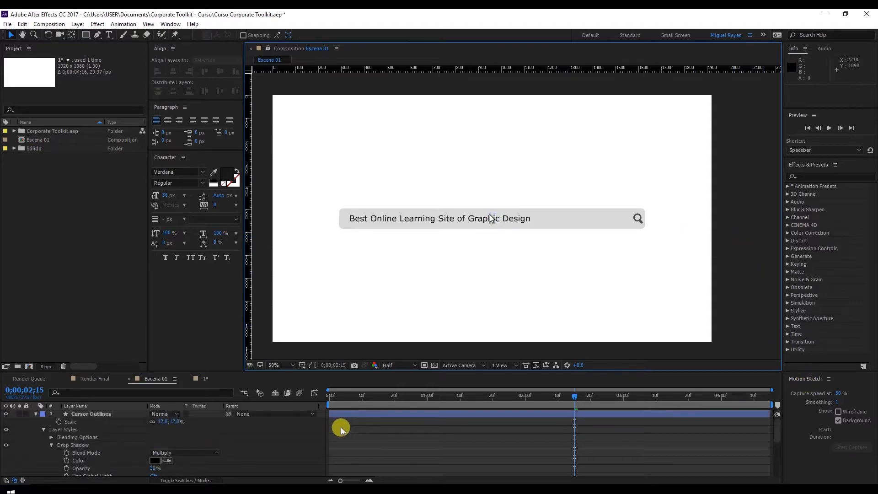
left_click(36, 415)
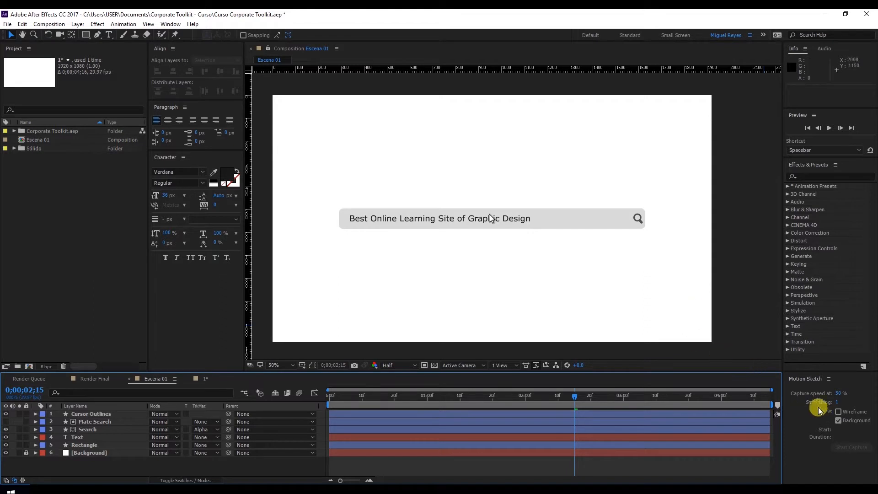
left_click(840, 394)
type("10")
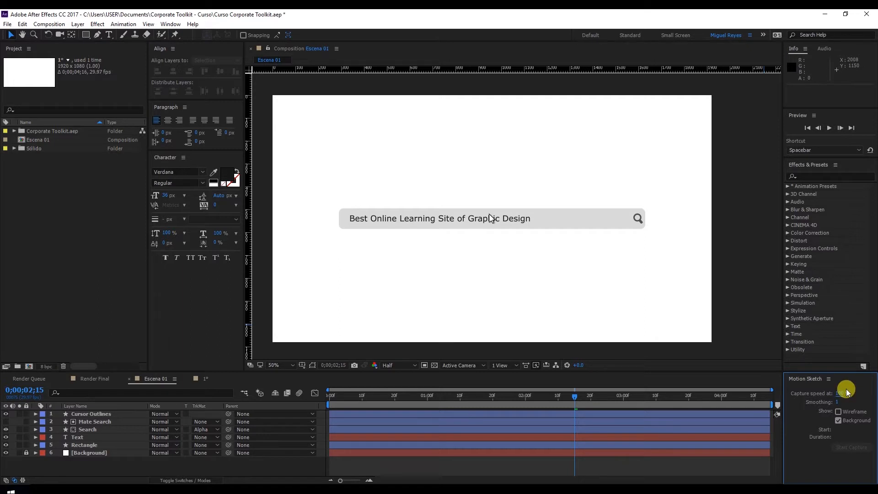
type("0")
Select the cursor layer, set the current time to 0;00;03;10 and start a Motion Sketch capture for it.
left_click(494, 218)
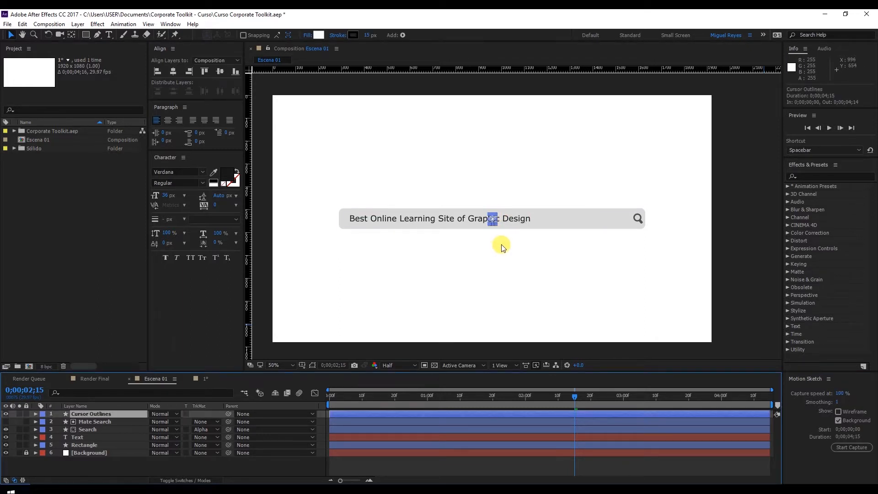
scroll(519, 235, "up", 2)
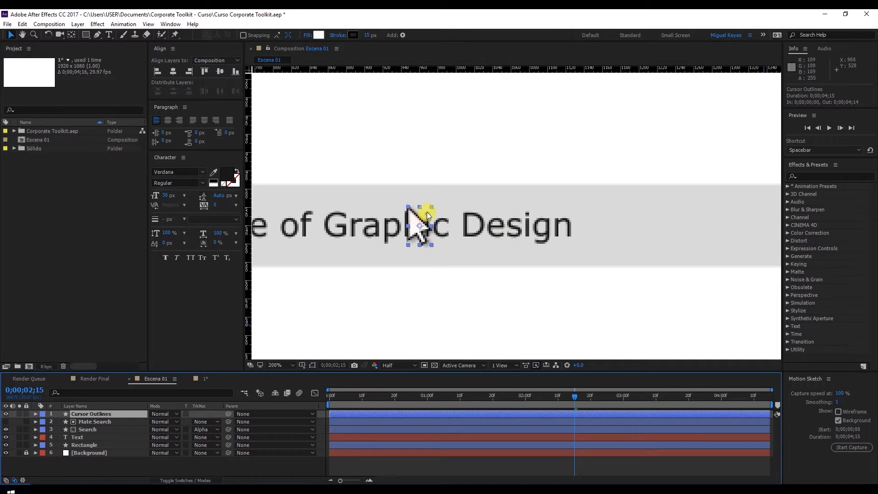
scroll(435, 252, "down", 2)
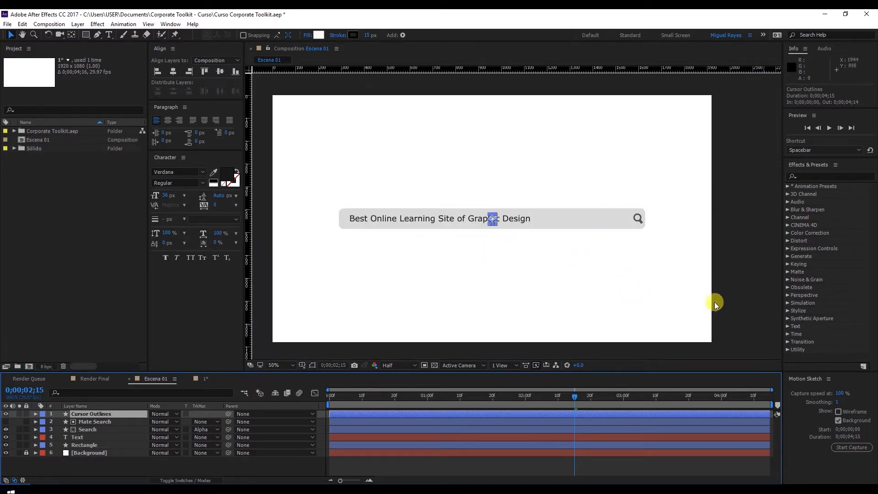
left_click(808, 382)
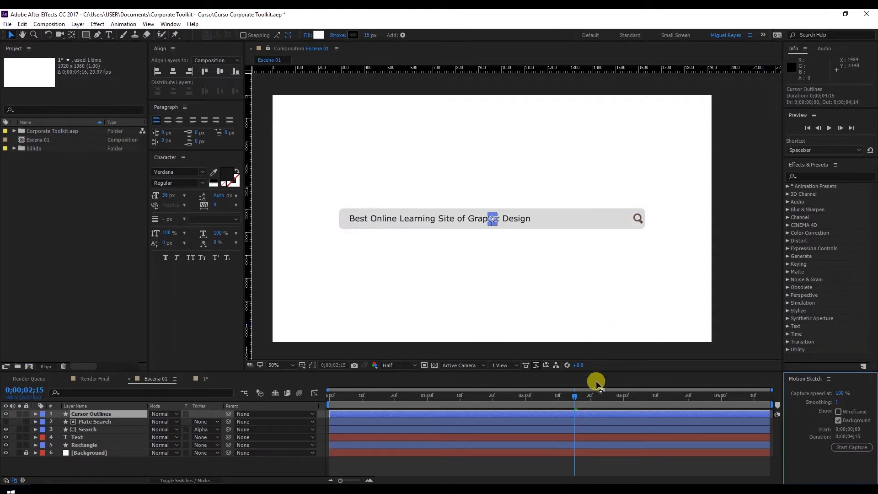
left_click_drag(597, 399, 656, 397)
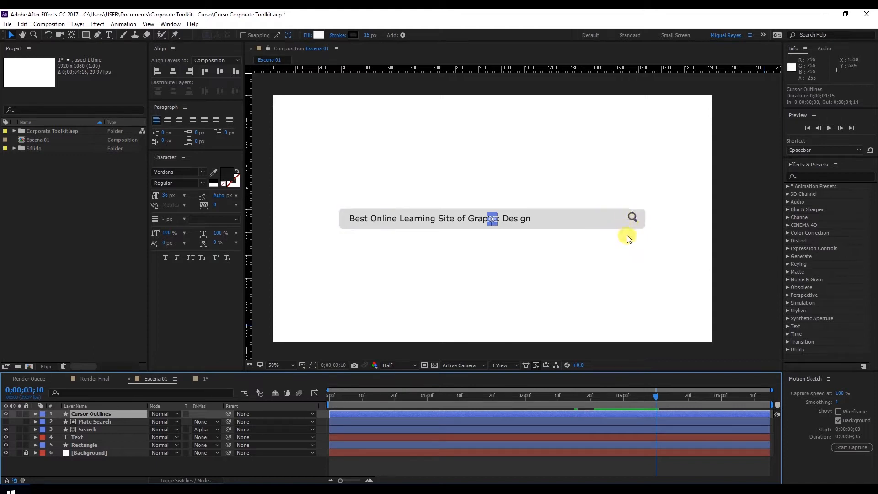
left_click(844, 449)
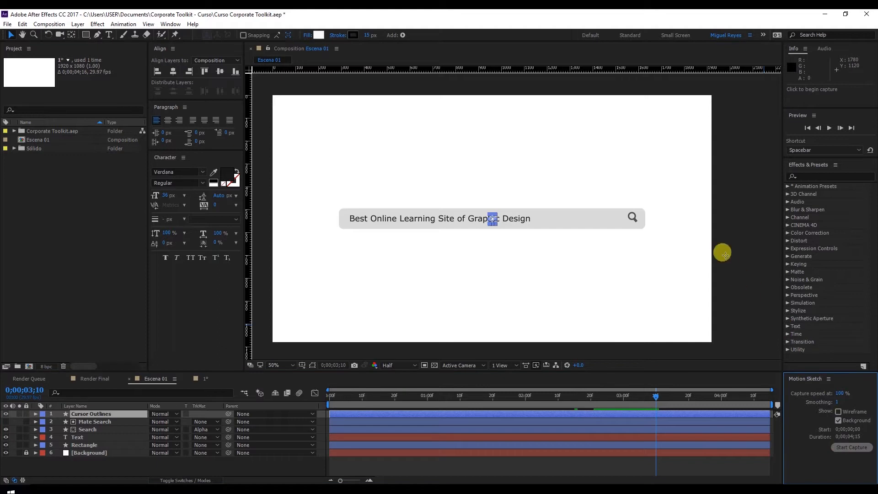
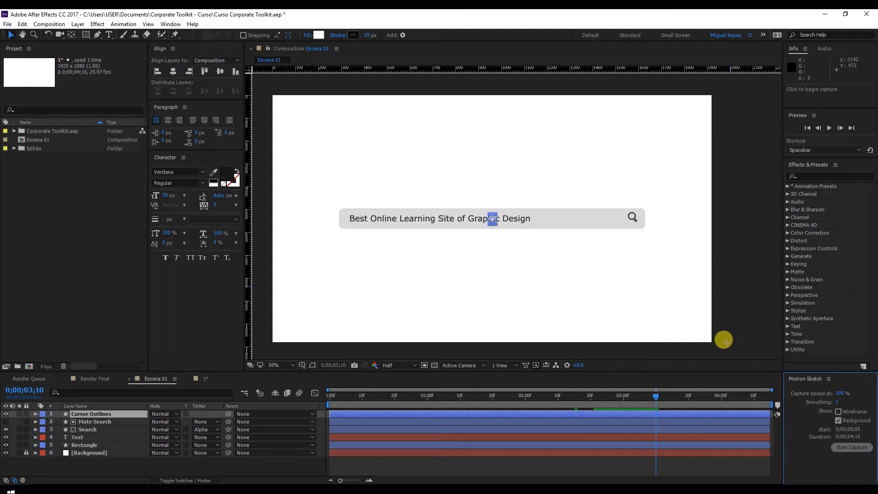
Record the cursor's motion path with Motion Sketch from beyond the frame's lower-right corner to the magnifier, show its keyframes and preview it.
mouse_move(725, 341)
left_mouse_down()
mouse_move(711, 320)
mouse_move(620, 307)
mouse_move(511, 251)
mouse_move(470, 252)
mouse_move(453, 235)
mouse_move(469, 222)
mouse_move(563, 228)
left_mouse_up()
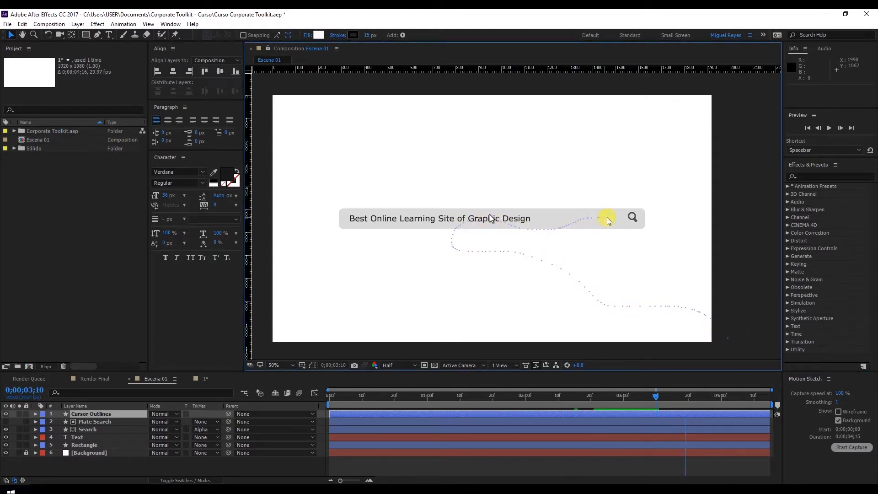
left_click_drag(633, 220, 633, 219)
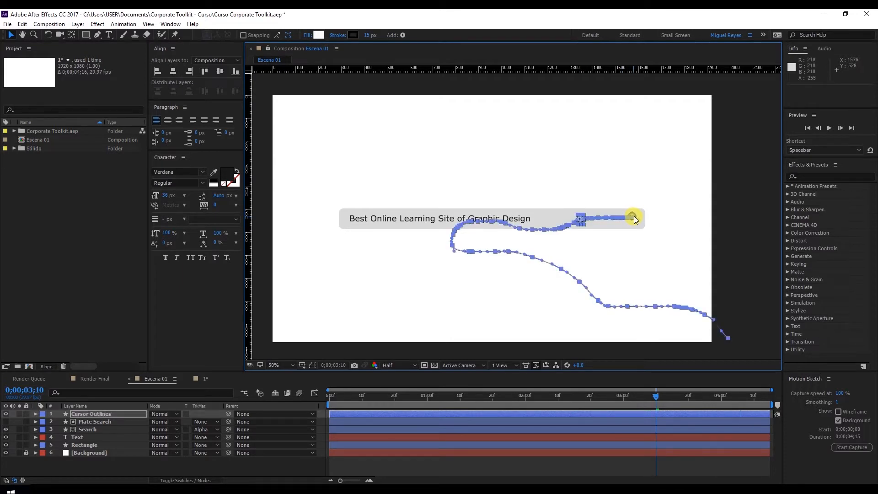
key("u")
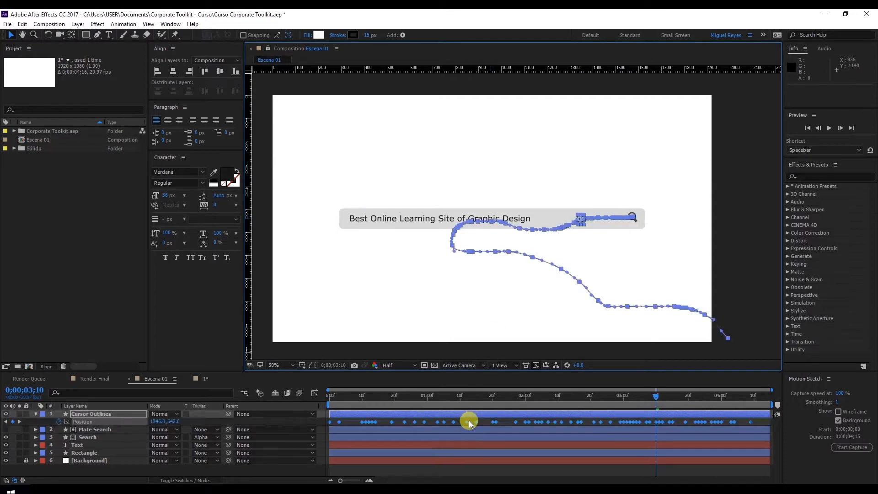
left_click_drag(350, 405, 314, 398)
key("space")
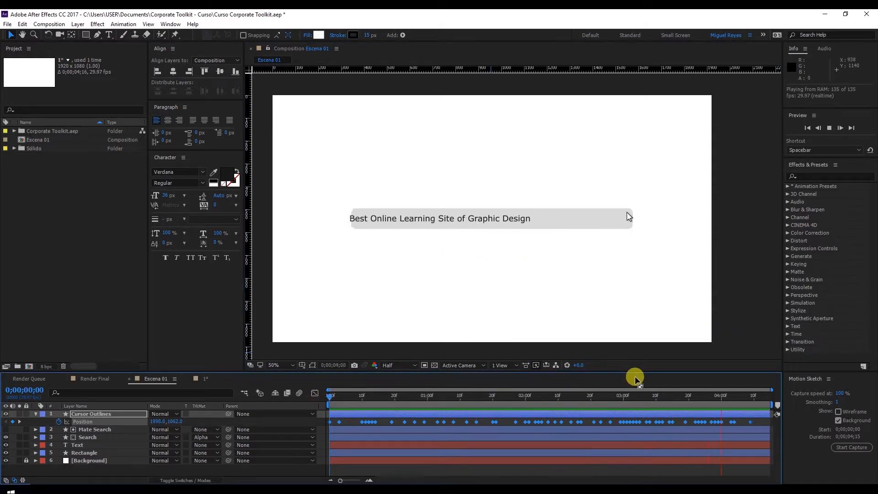
Show the Search layer's position keyframes and set the current time to 0;00;03;05, with the magnifier and cursor in close view.
left_click_drag(641, 398, 696, 401)
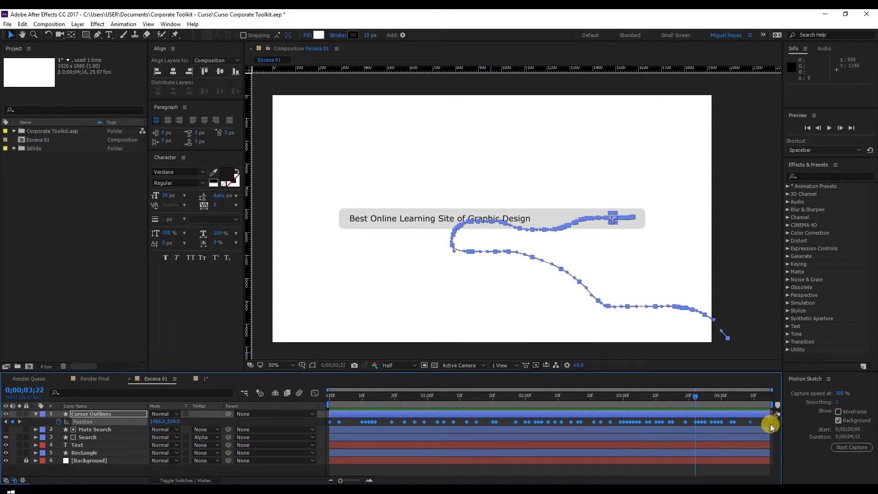
left_click(772, 425)
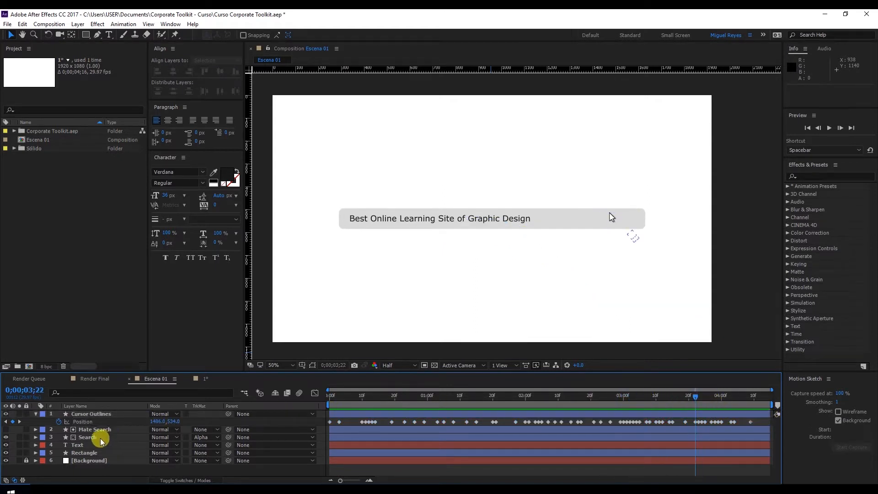
left_click(88, 438)
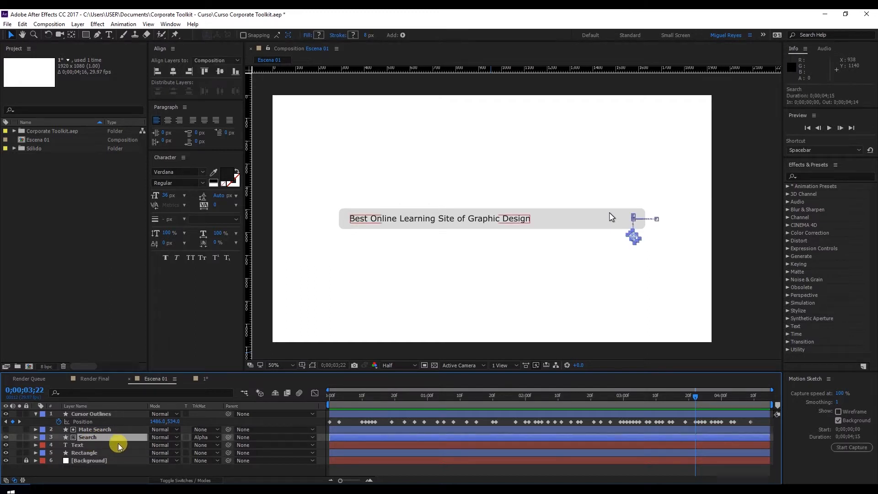
key("p")
left_click(599, 395)
left_click_drag(598, 392, 639, 395)
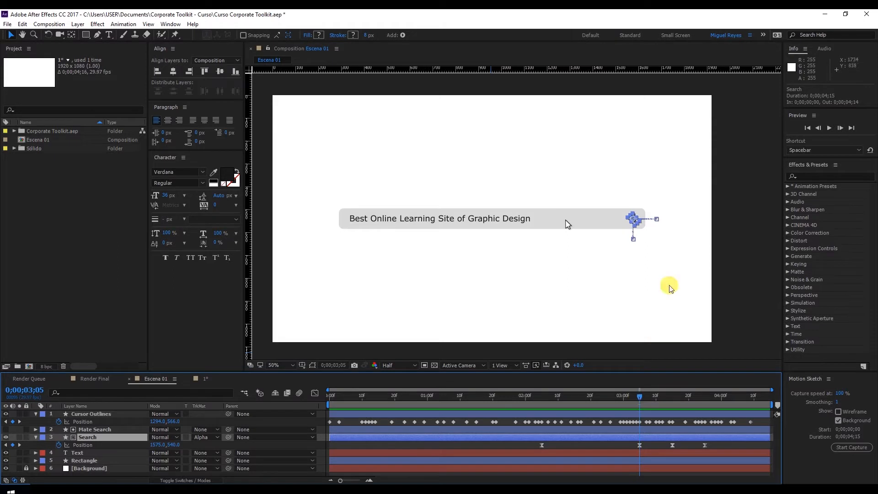
key("period")
left_click_drag(635, 242, 557, 249)
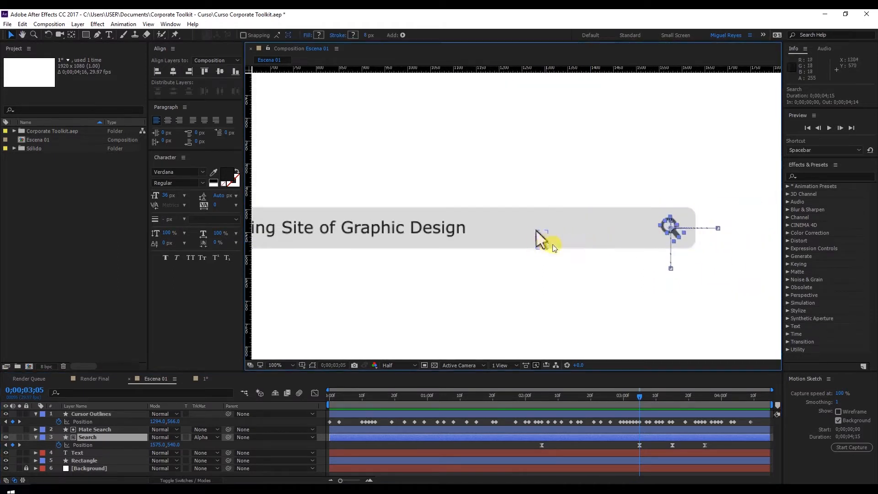
scroll(676, 255, "up", 1)
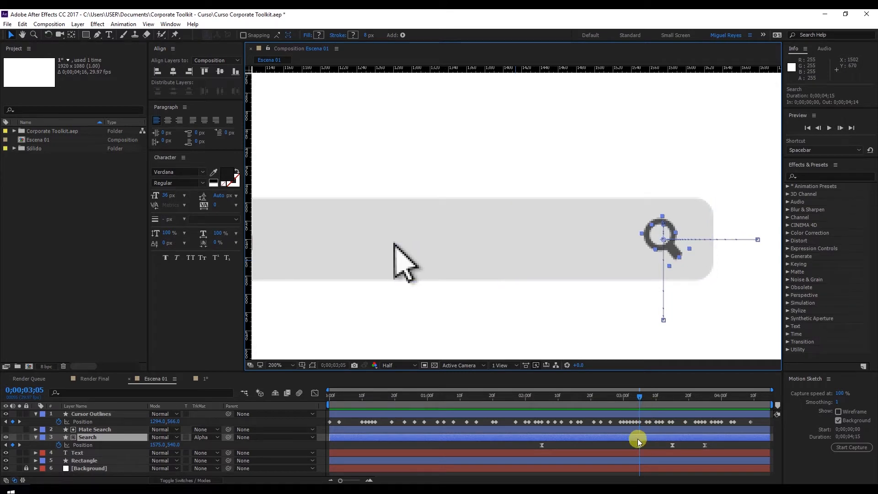
left_click_drag(642, 398, 637, 446)
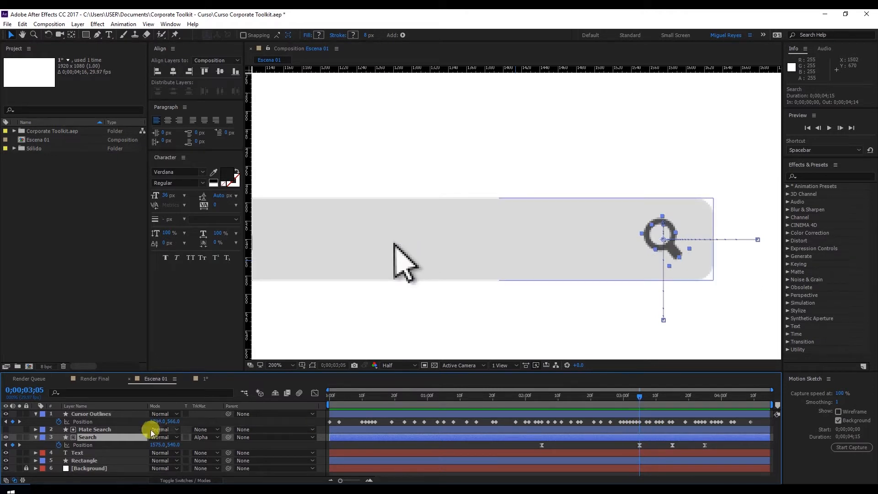
Compress all Cursor Outlines position keyframes to end at 0;00;03;05 and shift the whole path so the cursor tip rests on the magnifier.
left_click(86, 421)
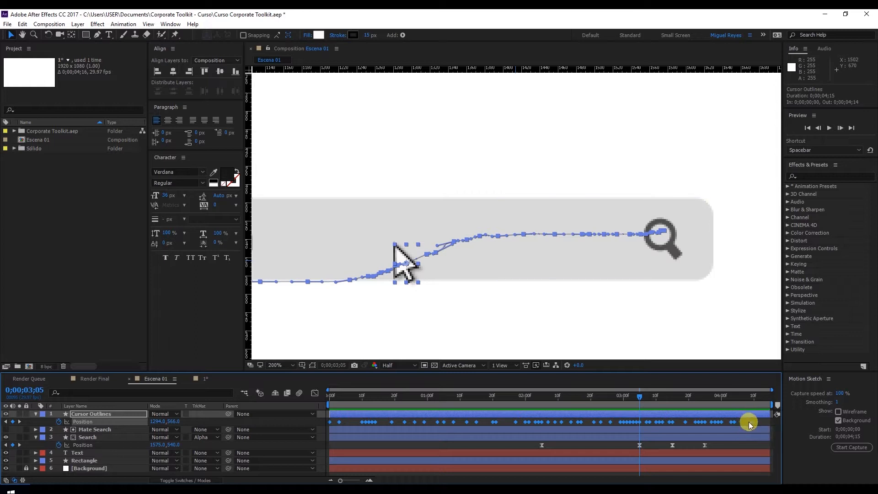
left_click_drag(751, 422, 638, 425)
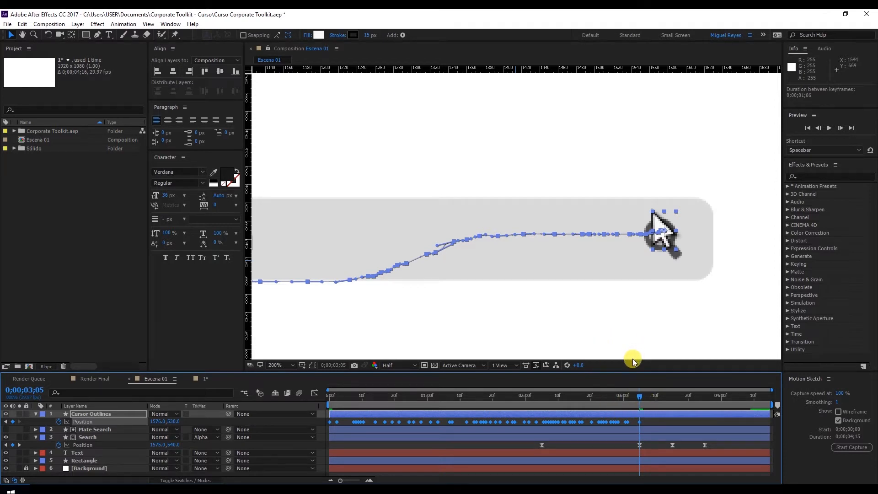
left_click_drag(670, 244, 676, 265)
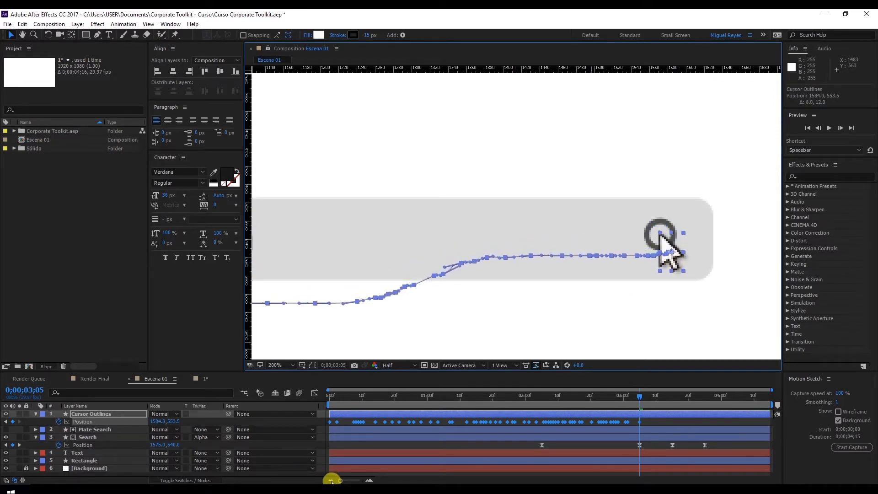
Apply Easy Ease to all of the cursor's position keyframes and preview the composition from the start.
right_click(559, 422)
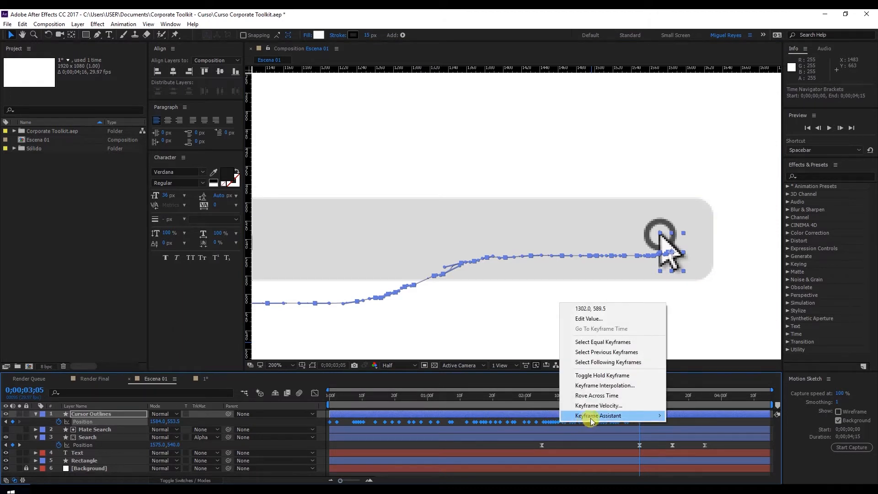
mouse_move(591, 418)
left_click(684, 436)
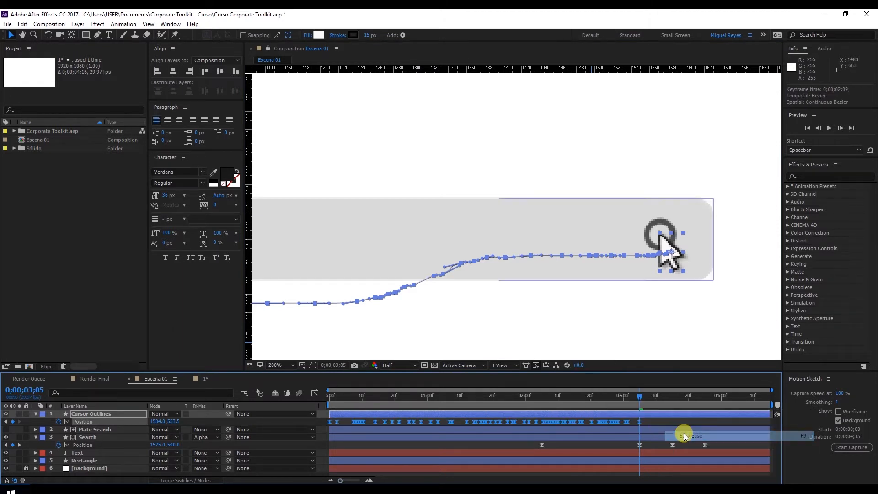
left_click(660, 424)
left_click_drag(367, 396, 294, 399)
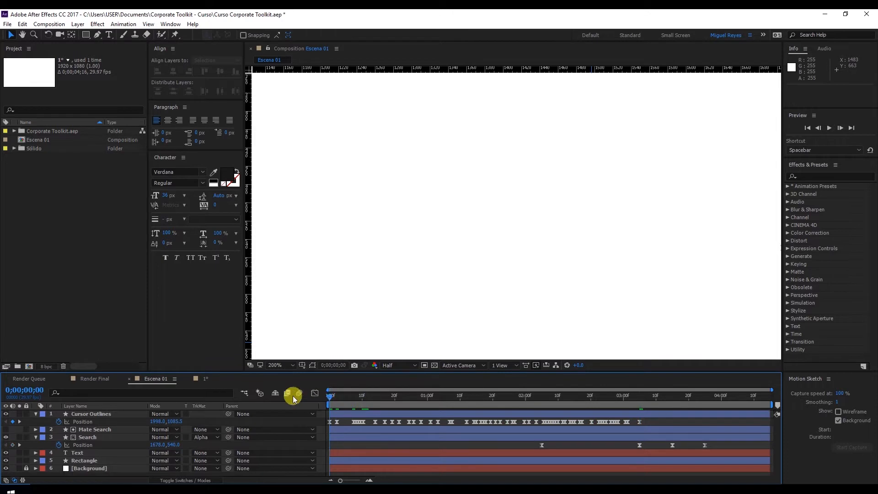
key("space")
scroll(608, 308, "down", 4)
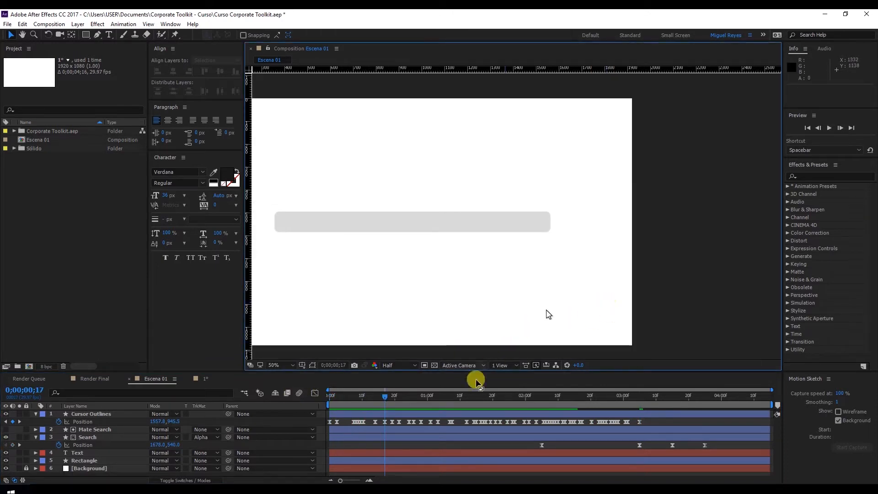
left_click_drag(432, 264, 526, 267)
left_click(328, 394)
key("space")
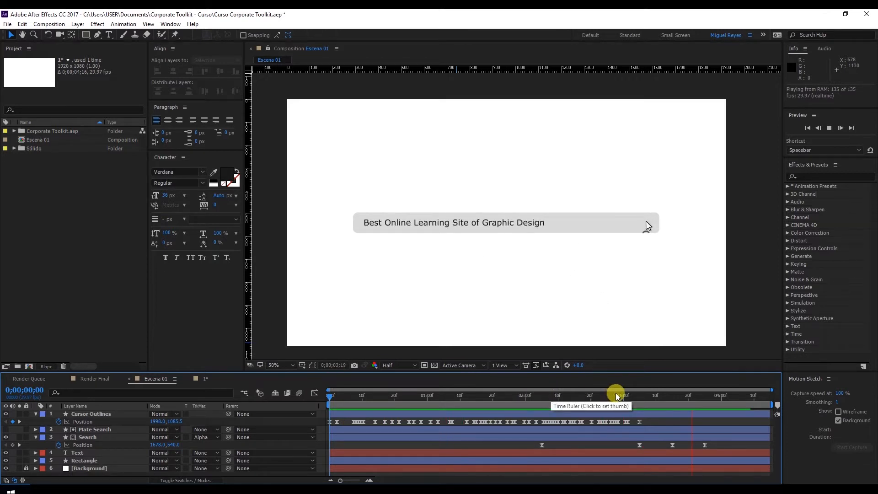
Show the Cursor Outlines layer's scale alongside its position and add a scale keyframe at 0;00;03;05.
left_click(639, 396)
key("period")
left_click_drag(688, 257, 531, 259)
scroll(641, 275, "up", 1)
left_click_drag(684, 282, 551, 277)
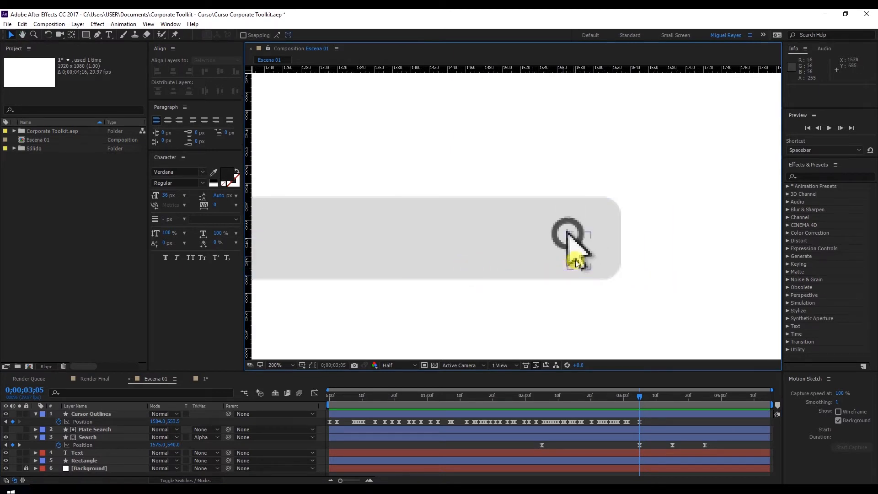
left_click(574, 264)
left_click(152, 428)
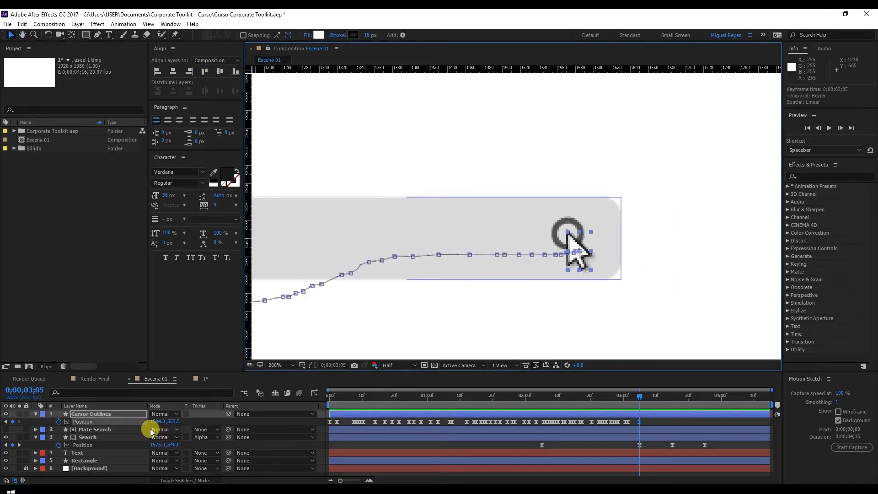
key("shift+s")
left_click(60, 430)
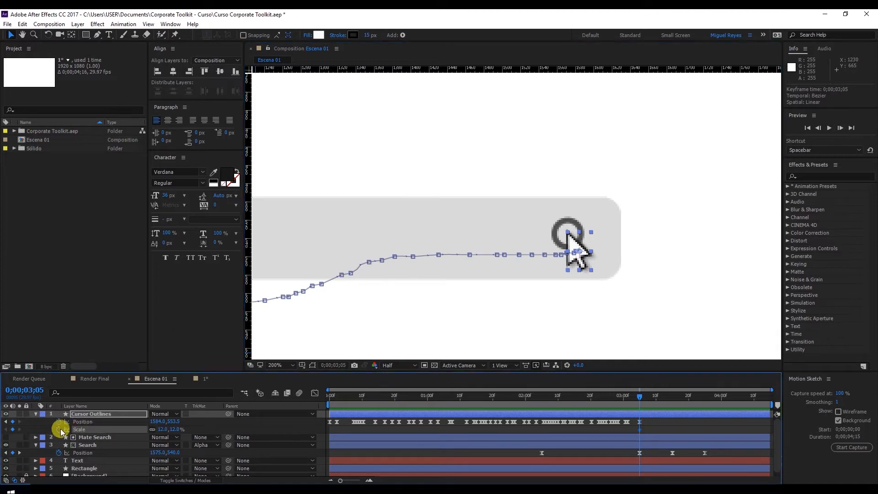
Add a cursor scale keyframe at 0;00;03;08 and another shortly after it, and set the scale at 0;00;03;08 to 9%.
left_click_drag(640, 400, 649, 399)
left_click(13, 429)
left_click_drag(647, 398, 659, 397)
left_click(12, 430)
left_click_drag(656, 401, 652, 403)
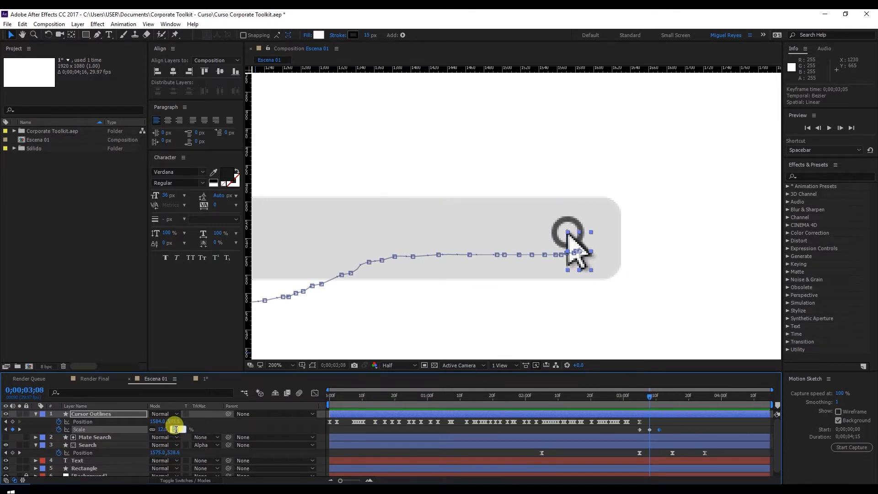
key("Return")
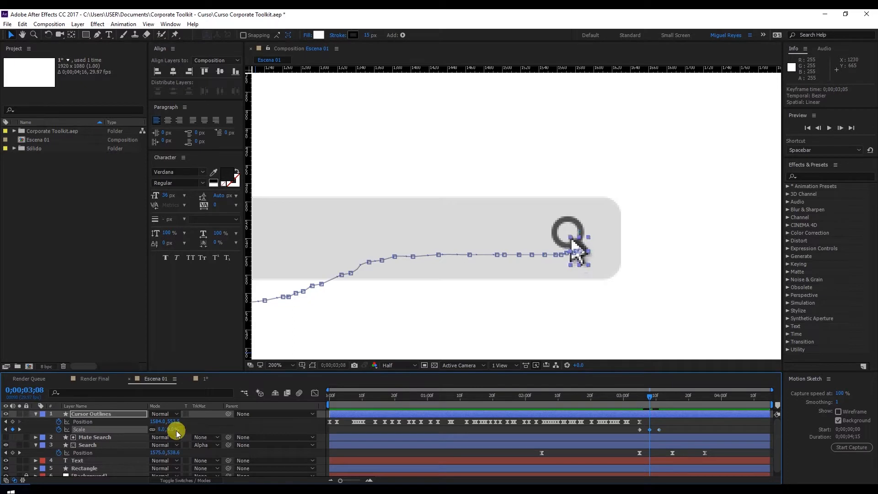
Apply Easy Ease to the cursor's three scale keyframes and preview the click animation from 0;00;02;22.
left_click(630, 428)
left_click(650, 430)
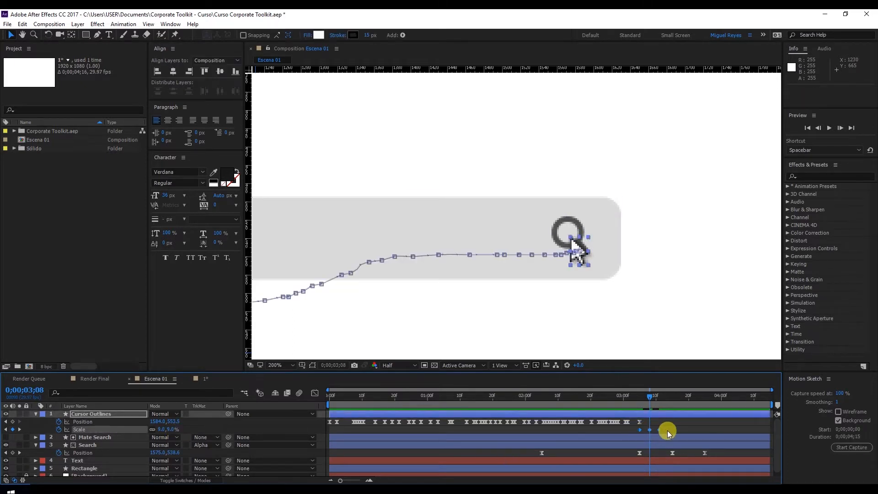
right_click(662, 427)
right_click(660, 427)
mouse_move(667, 422)
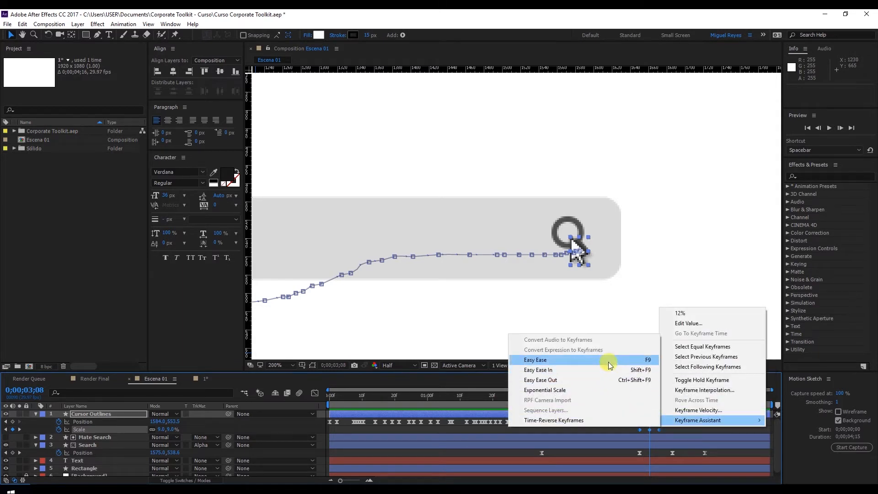
left_click(602, 370)
left_click_drag(630, 398, 598, 396)
left_click(694, 423)
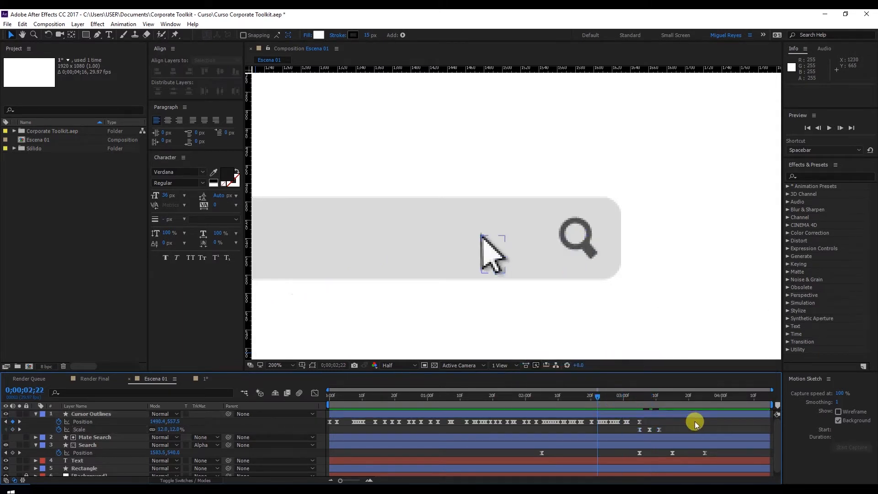
key("space")
Move the cursor's last position keyframe and its scale keyframes one frame earlier to start at 0;00;03;04, and preview the animation.
left_click_drag(623, 394, 637, 399)
mouse_move(633, 431)
left_mouse_down()
mouse_move(672, 431)
mouse_move(636, 420)
left_mouse_up()
left_click(661, 420)
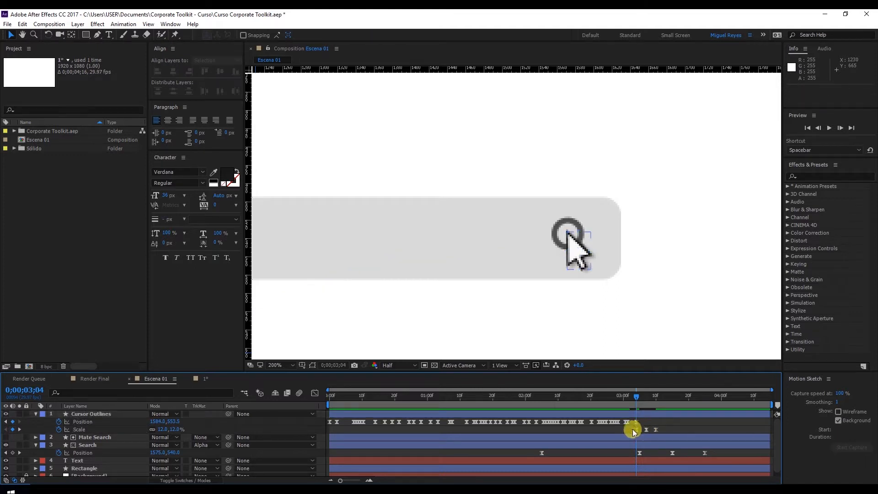
key("space")
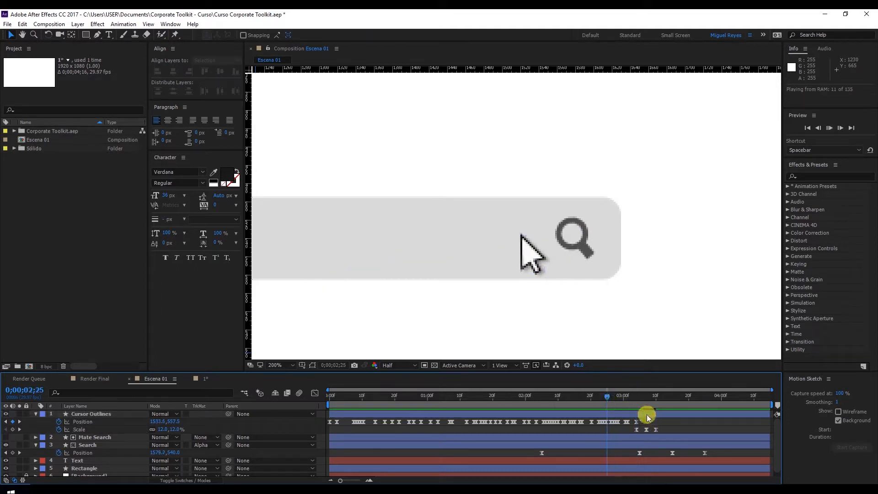
Examine the cursor's click on the magnifier around 0;00;03;10 at different zooms and check the selected cursor's motion path at 0;00;00;00 and 0;00;03;05.
scroll(650, 309, "down", 2)
scroll(620, 319, "up", 1)
left_click(646, 397)
left_click_drag(647, 399, 656, 399)
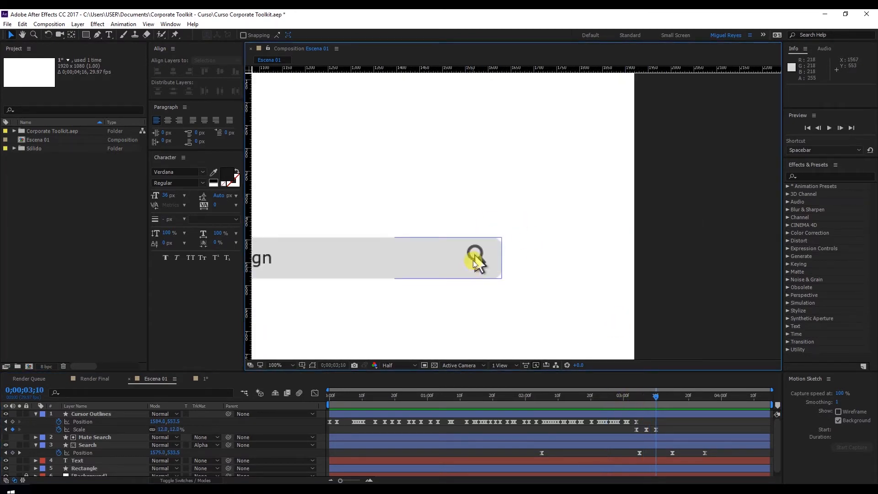
scroll(564, 256, "down", 2)
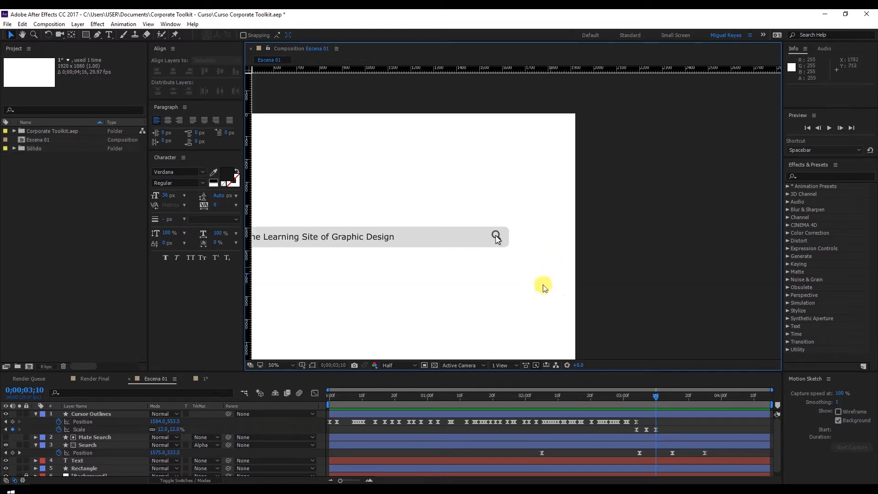
scroll(596, 298, "up", 2)
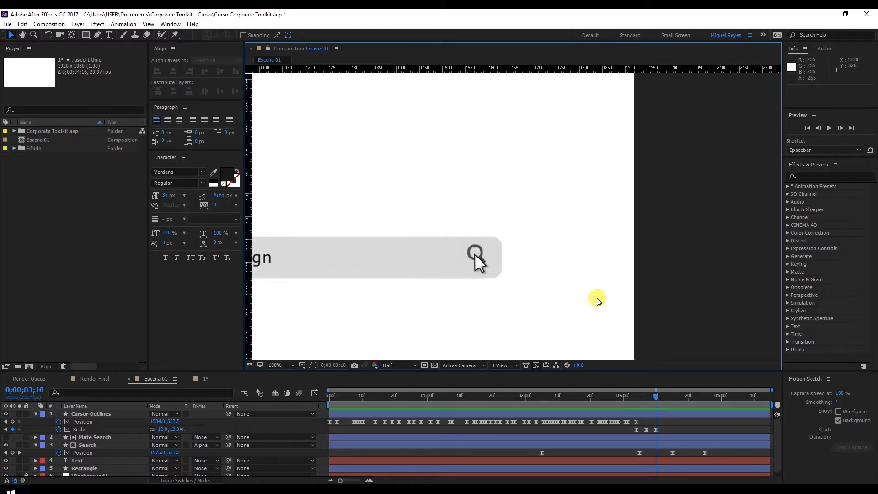
left_click(481, 268)
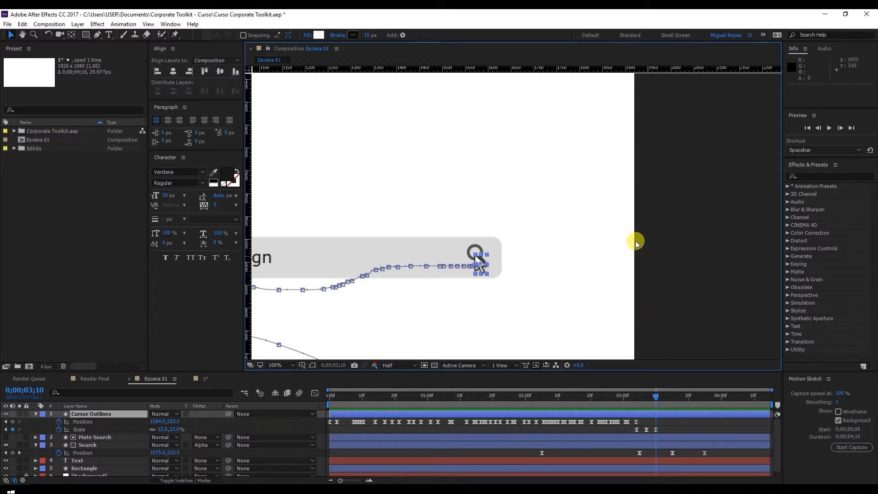
left_click_drag(364, 397, 327, 424)
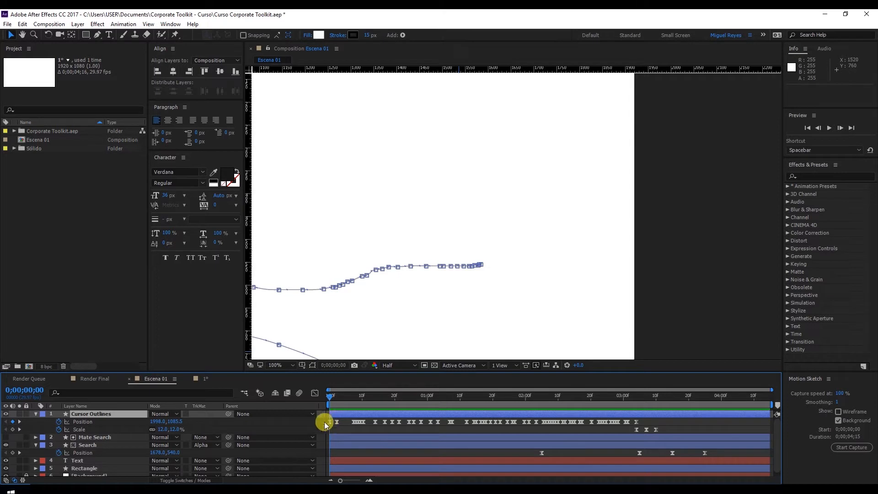
left_click(640, 396)
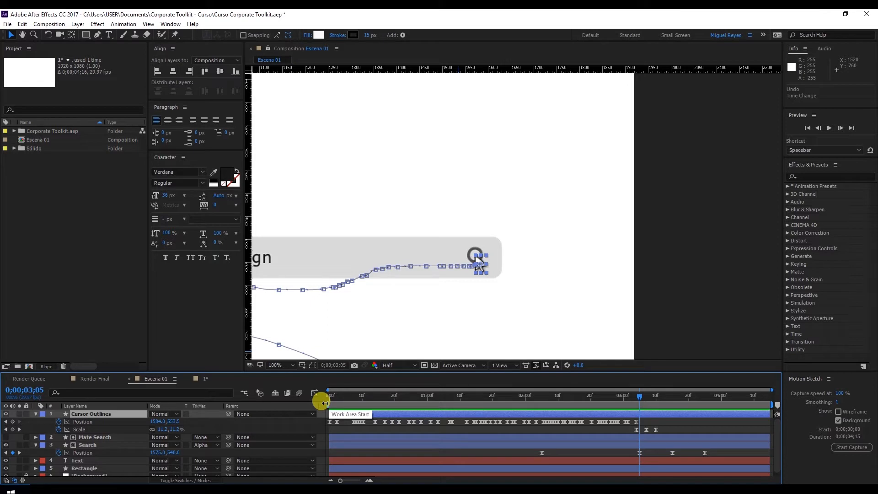
Start the work area at 0;00;03;10 and capture a motion sketch of the cursor moving from the magnifier out past the frame's upper-right edge.
left_click_drag(325, 403, 646, 402)
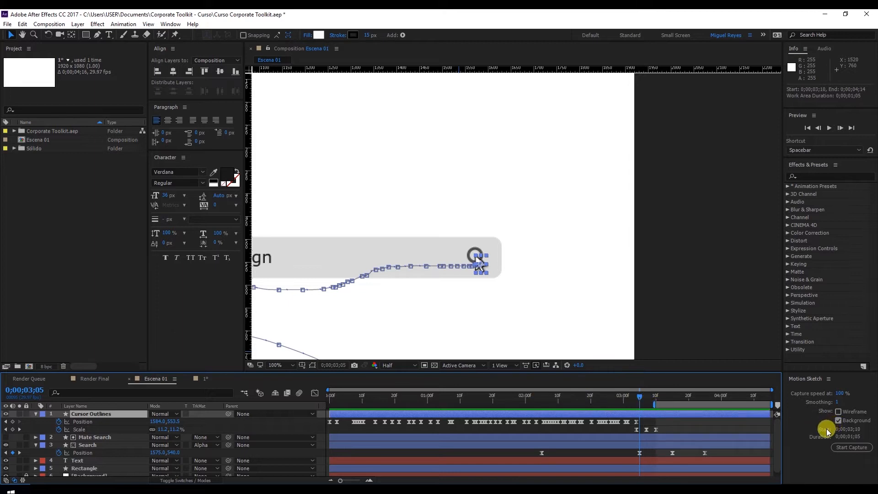
left_click(653, 397)
left_click(656, 397)
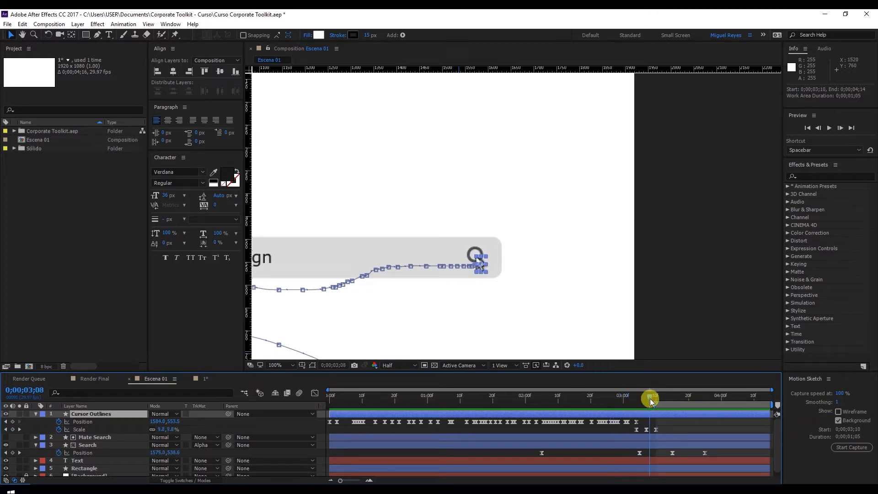
left_click_drag(621, 253, 589, 293)
left_click(846, 447)
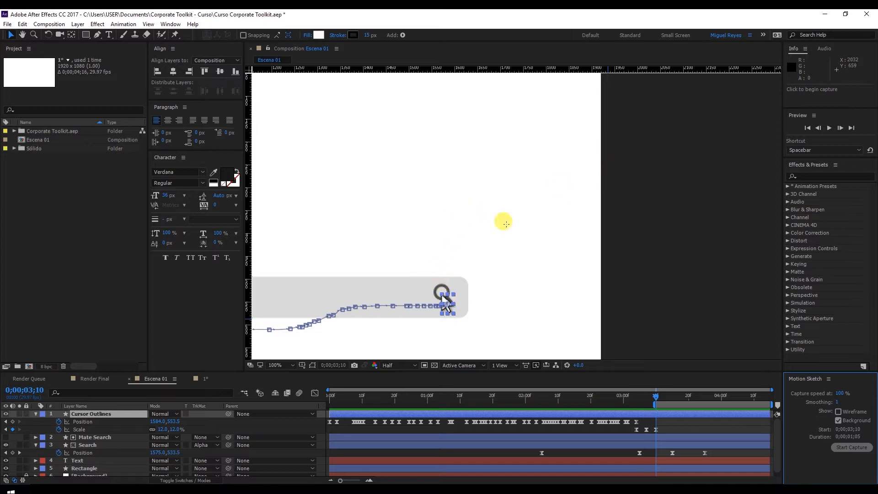
mouse_move(451, 295)
left_mouse_down()
mouse_move(467, 232)
mouse_move(545, 182)
left_mouse_up()
left_click_drag(617, 125, 615, 127)
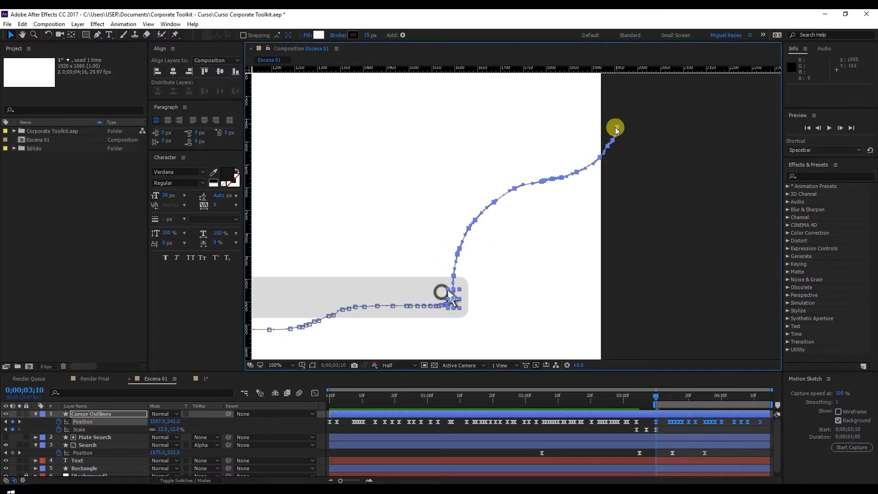
Set the work area start to 0;00;02;23 and preview the cursor's click and exit.
scroll(598, 275, "down", 2)
left_click(651, 422)
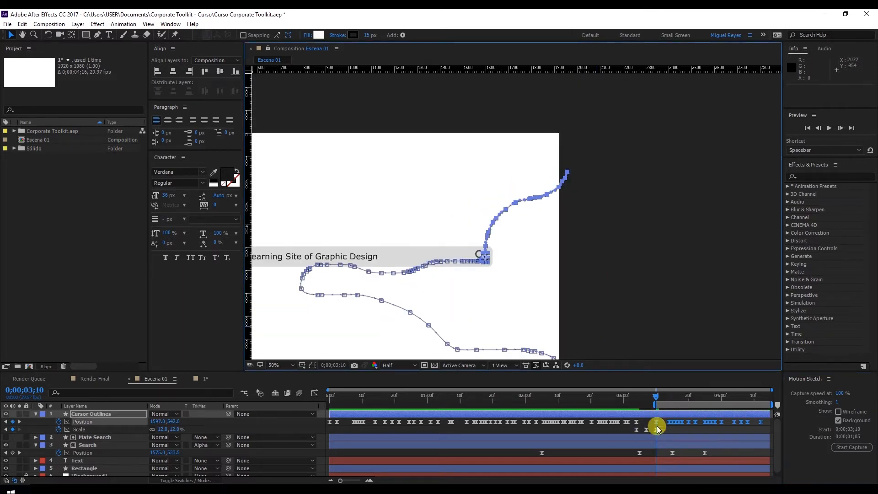
left_click(621, 397)
left_click_drag(652, 404, 601, 404)
key("space")
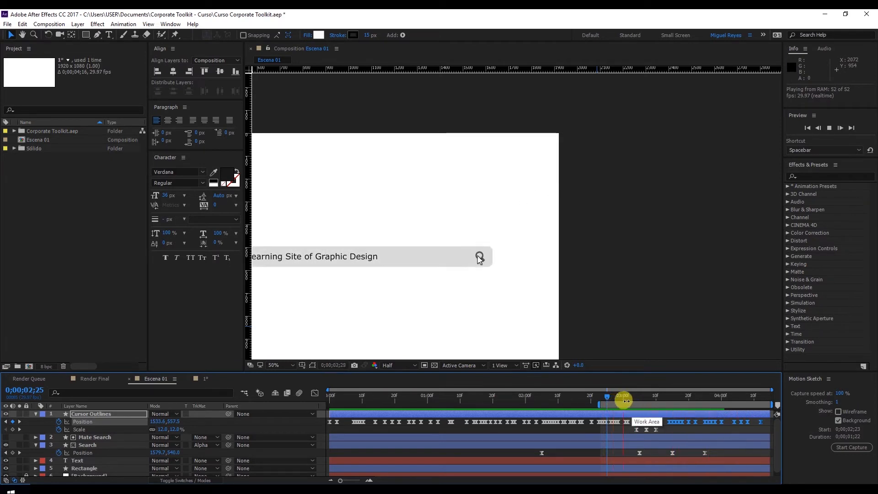
Extend the work area start back to 0;00;00;01, preview the whole animation, and check the ending up to 0;00;04;04.
left_click_drag(599, 404, 331, 405)
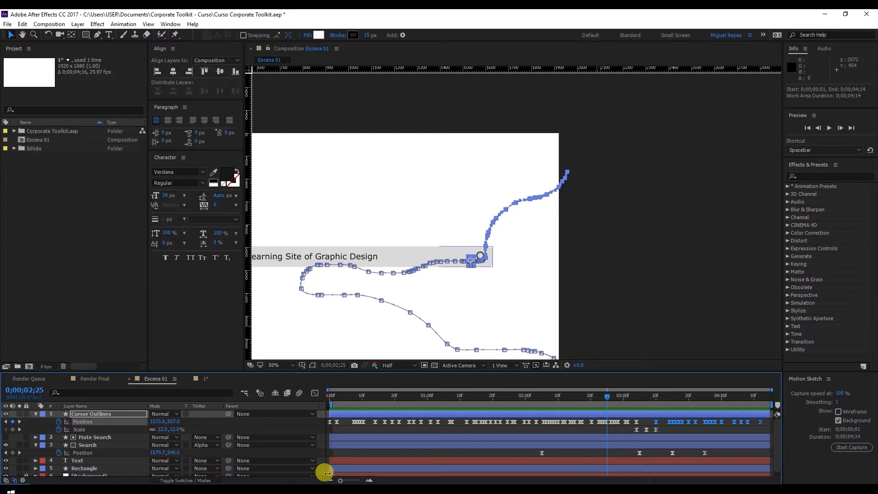
left_click(652, 287)
key("space")
left_click_drag(503, 263, 657, 237)
left_click_drag(357, 400, 323, 397)
key("space")
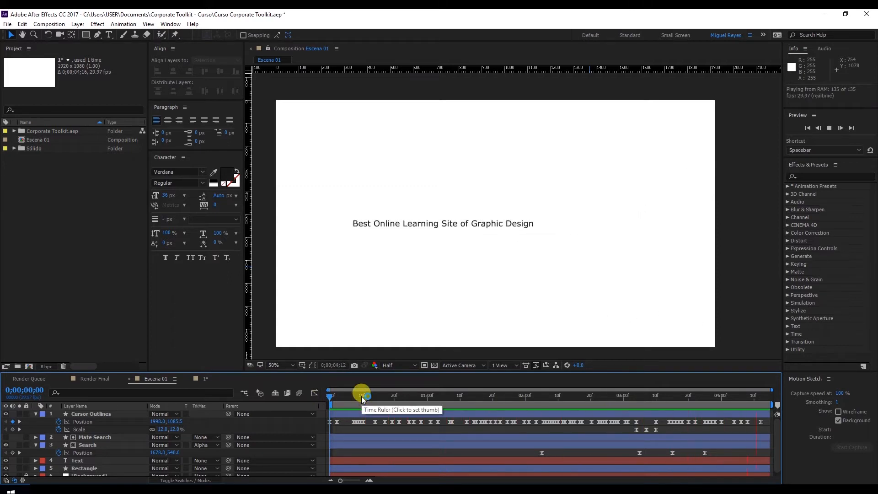
left_click(627, 395)
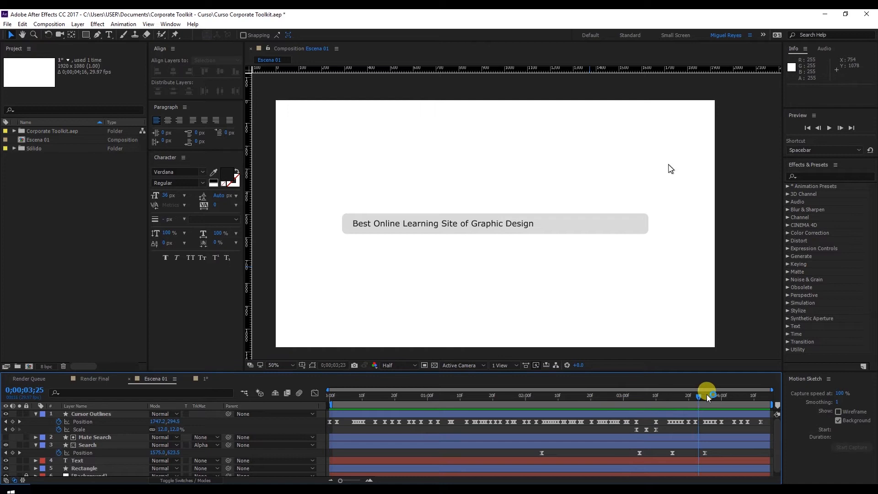
left_click_drag(709, 397, 735, 397)
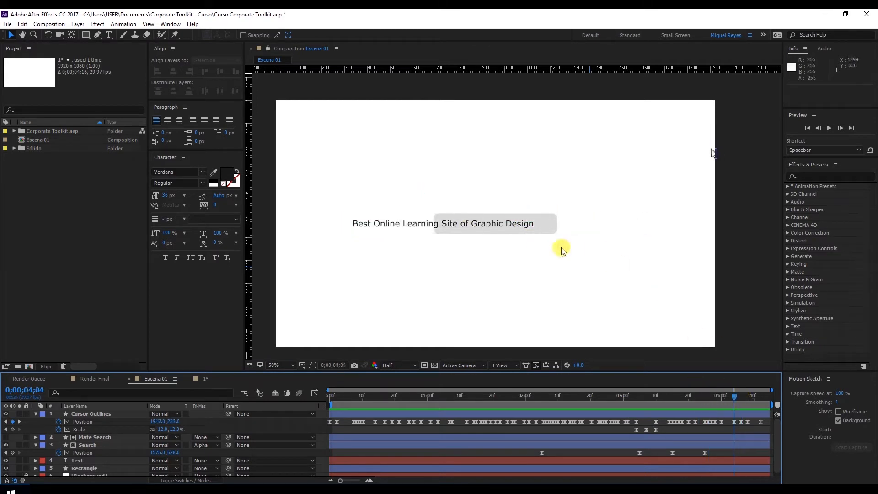
Collapse the cursor and Search layers' properties and rename the Cursor Outlines layer to Cursor.
left_click(36, 414)
left_click(35, 429)
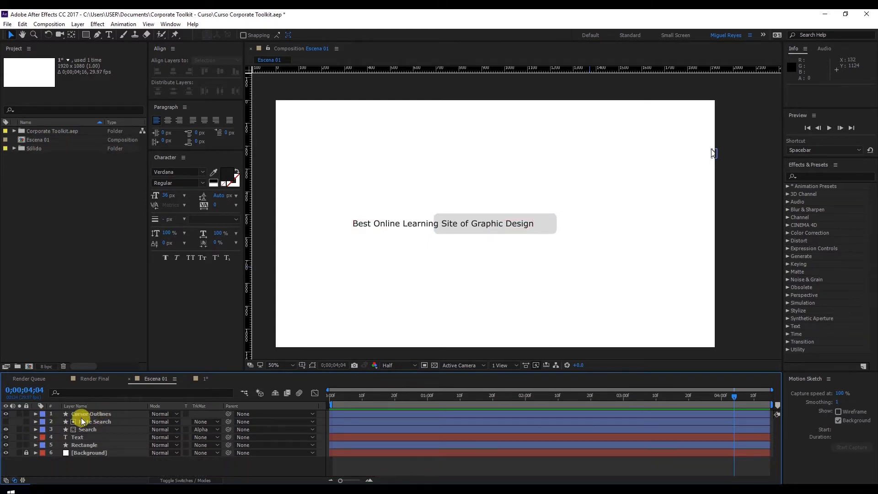
left_click(101, 414)
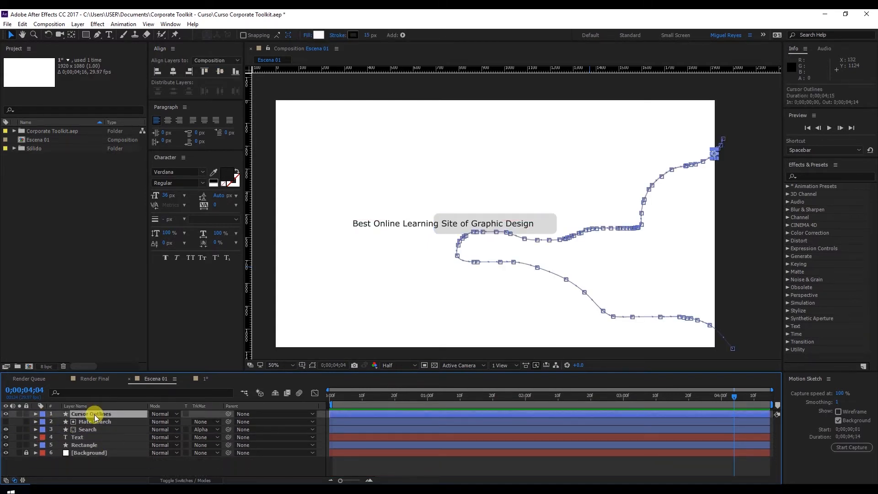
type("Cursor")
key("Return")
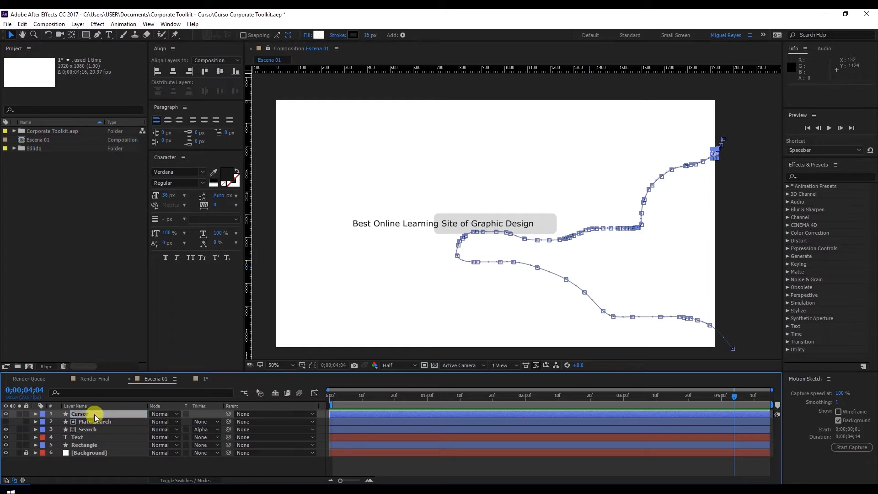
At 0;00;03;08, duplicate the Rectangle layer and place the copy directly above the Text layer.
left_click(96, 444)
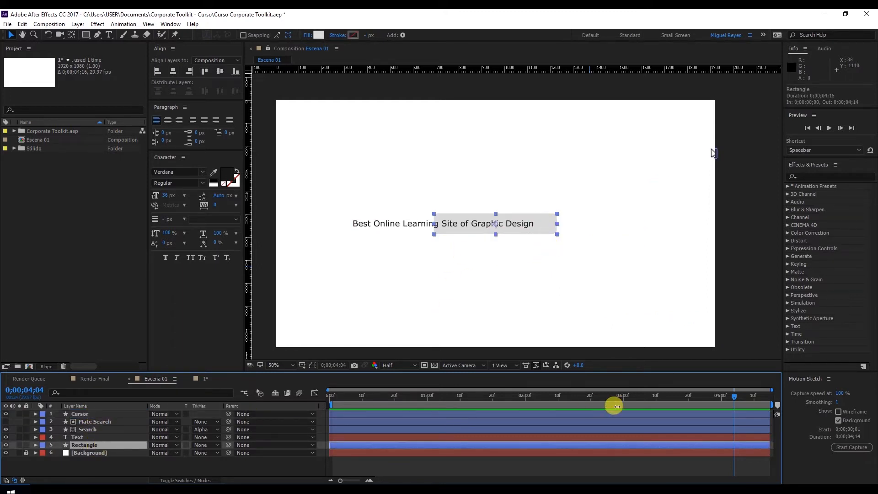
left_click(650, 396)
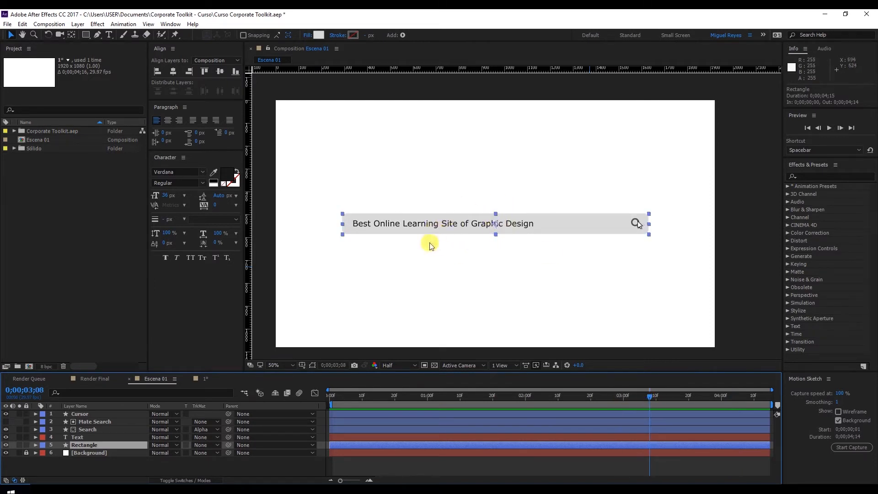
left_click(22, 24)
left_click(42, 142)
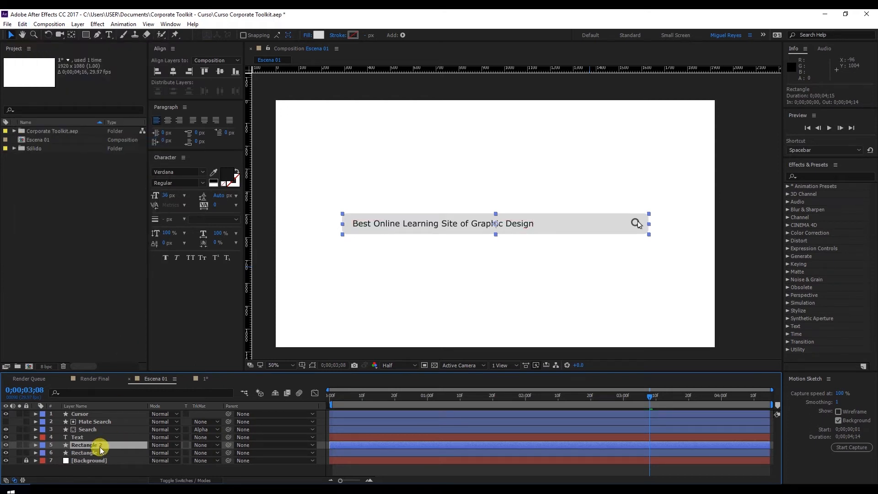
left_click_drag(100, 449, 107, 441)
left_click_drag(113, 441, 113, 436)
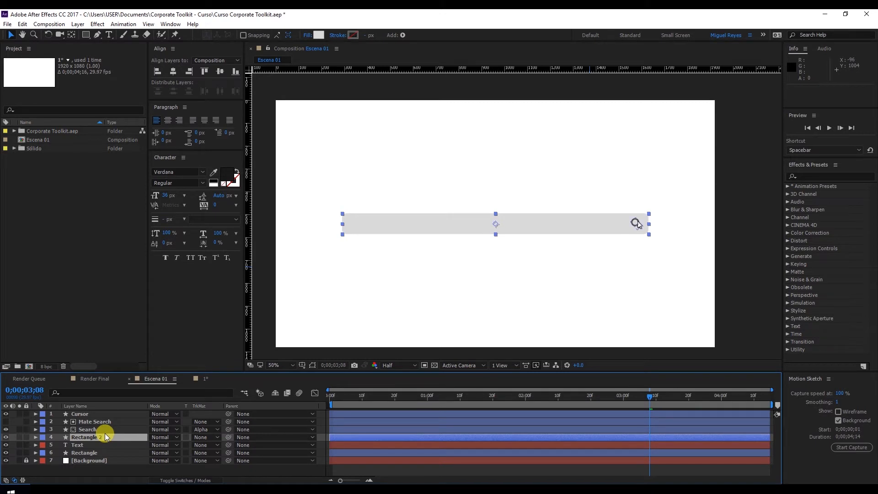
Rename the rectangle copy Mate Text and apply it to the Text layer as an Alpha Matte.
key("Return")
type("Mate Text")
left_click(105, 435)
left_click(99, 443)
left_click(200, 446)
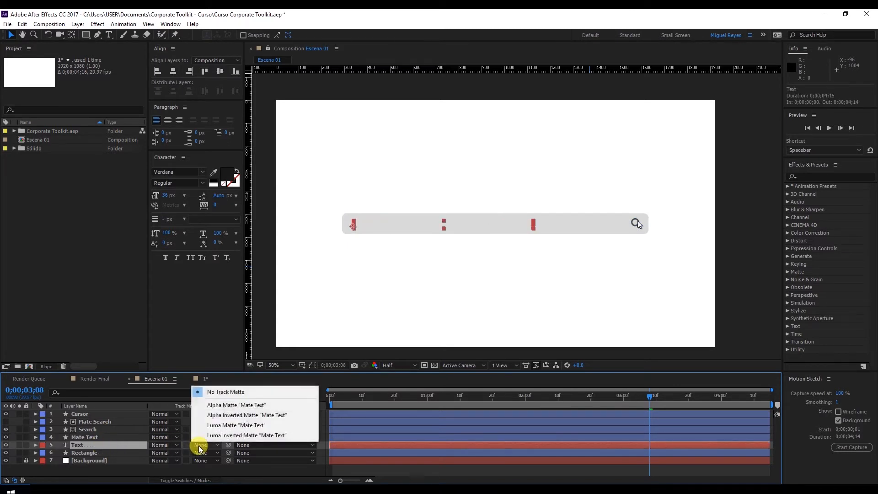
left_click(238, 406)
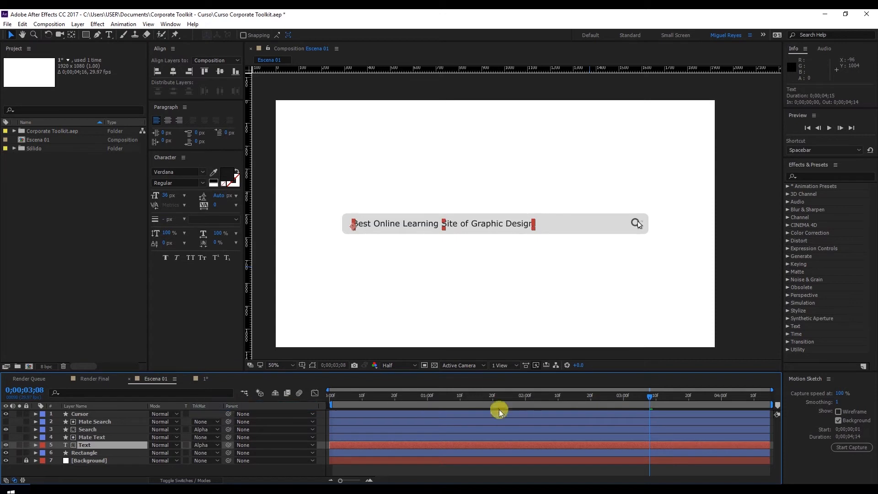
Preview the composition from the beginning and check how the bar clips the text up to 0;00;04;08.
left_click_drag(372, 399, 290, 396)
key("space")
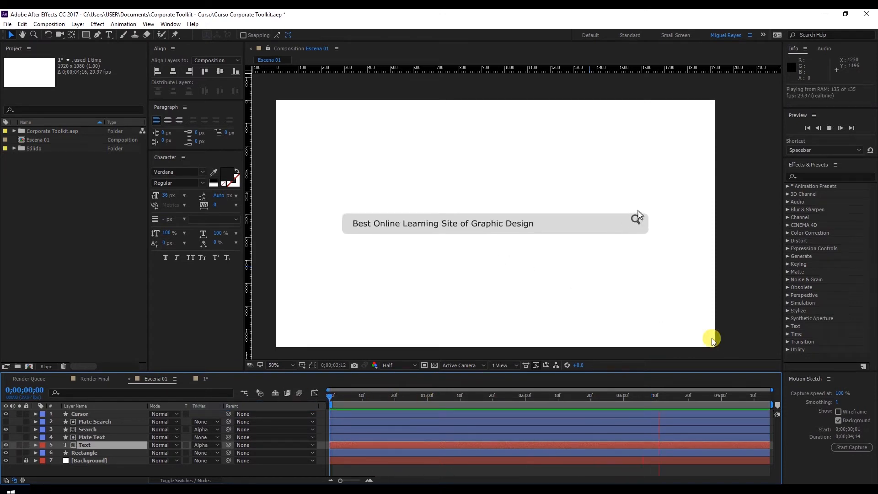
left_click(364, 398)
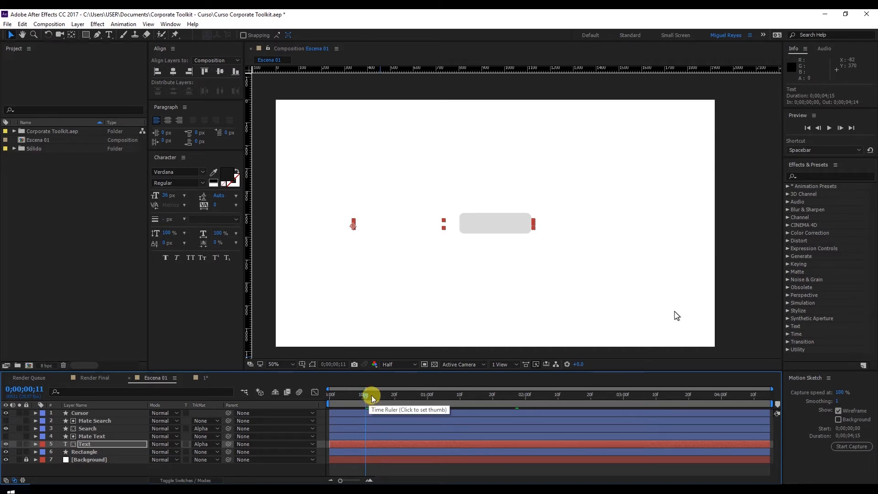
left_click(398, 394)
left_click_drag(465, 393, 748, 399)
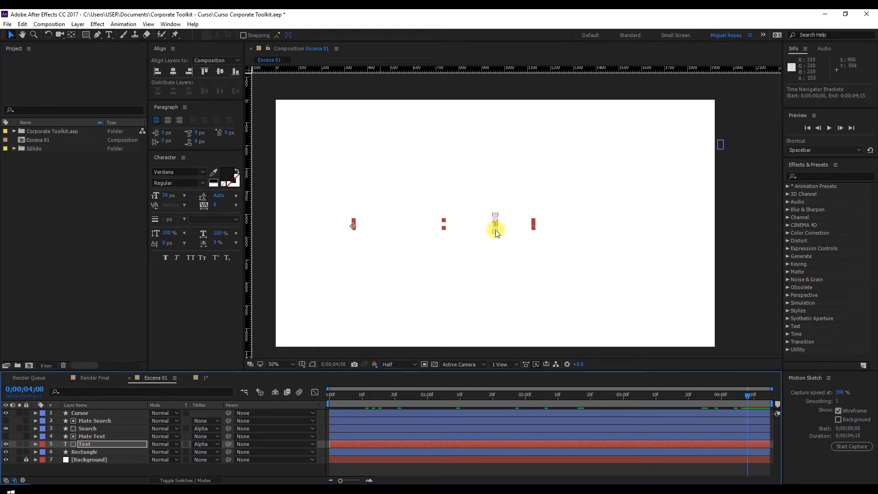
With no layer selected, set up the Pen tool with no fill and a #666666 stroke.
left_click(147, 475)
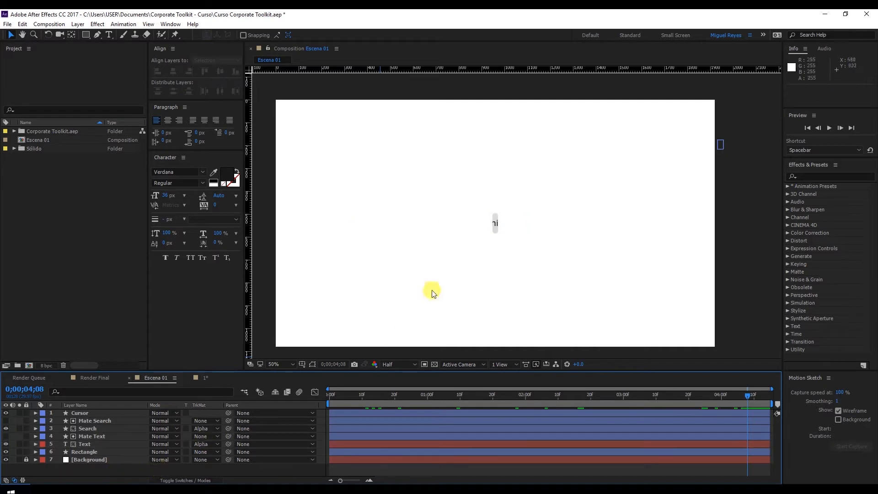
key("period")
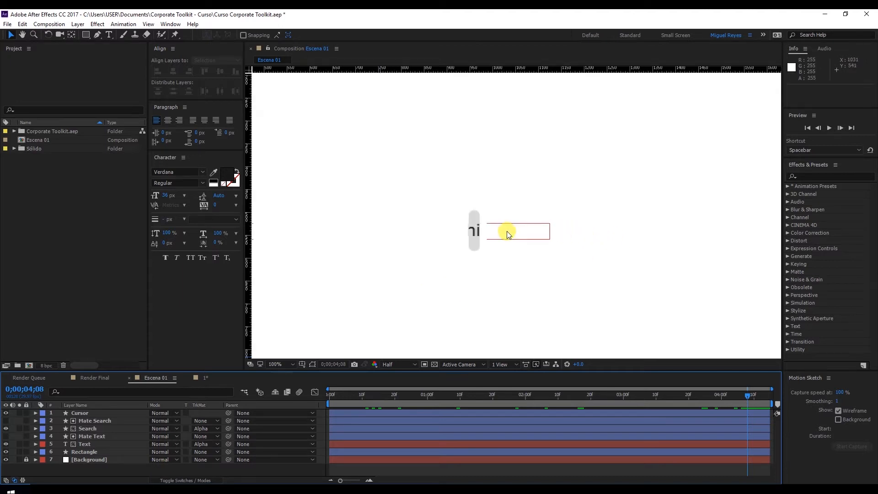
left_click_drag(497, 229, 500, 204)
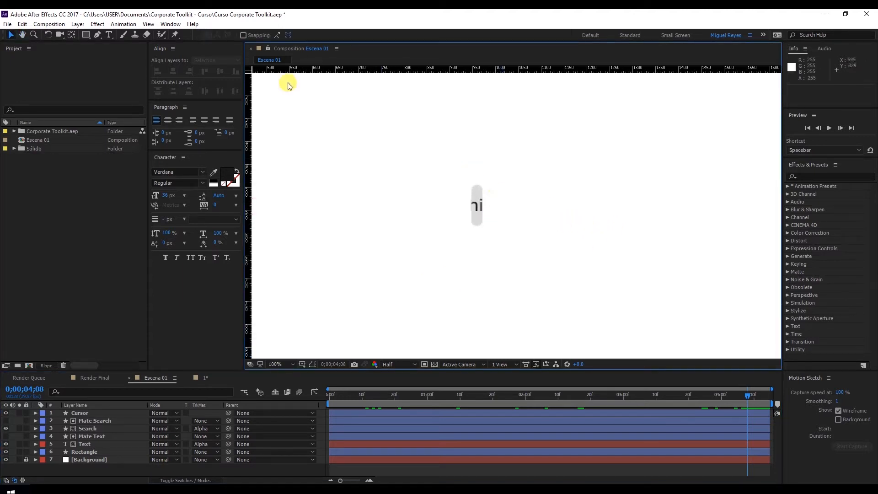
left_click(95, 39)
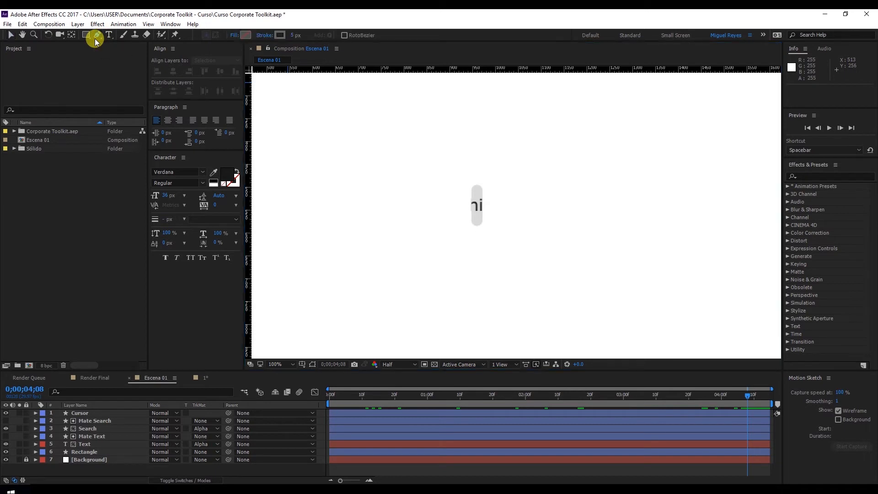
left_click(233, 35)
left_click(391, 227)
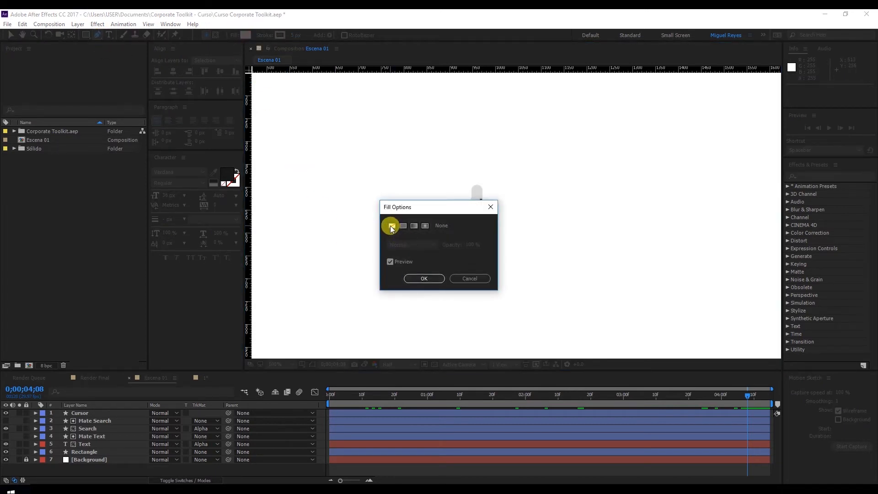
left_click(419, 281)
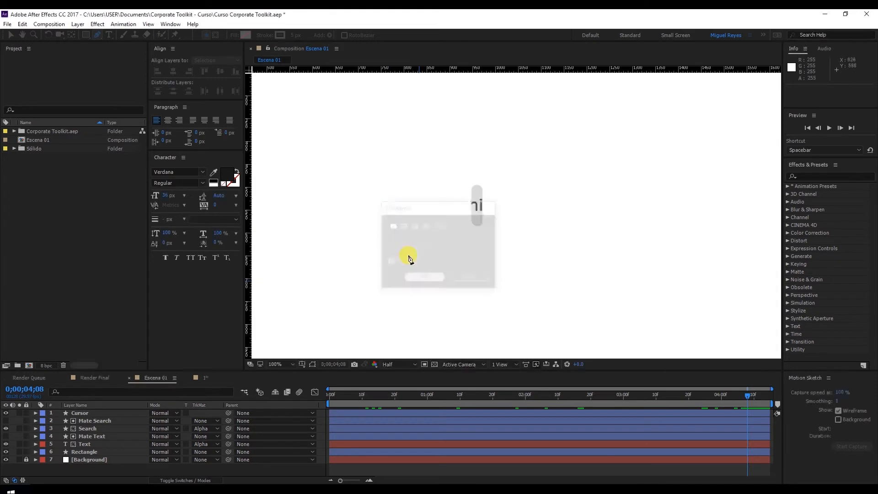
left_click(280, 35)
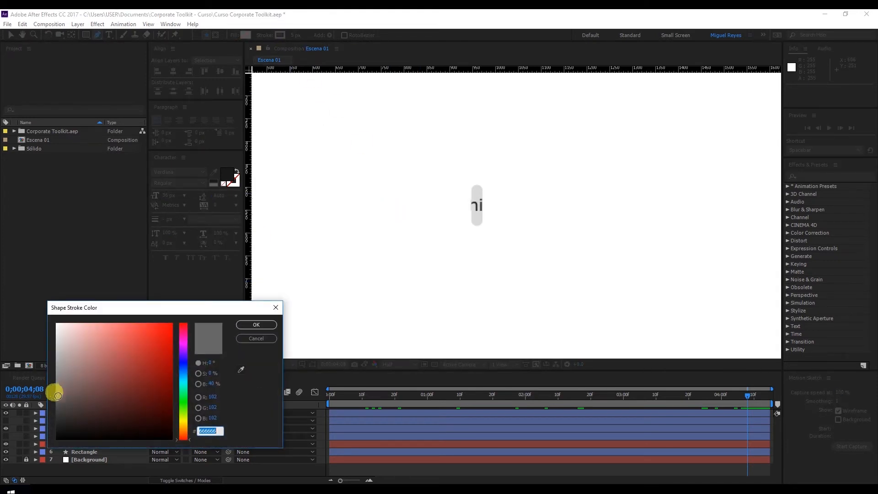
left_click(264, 326)
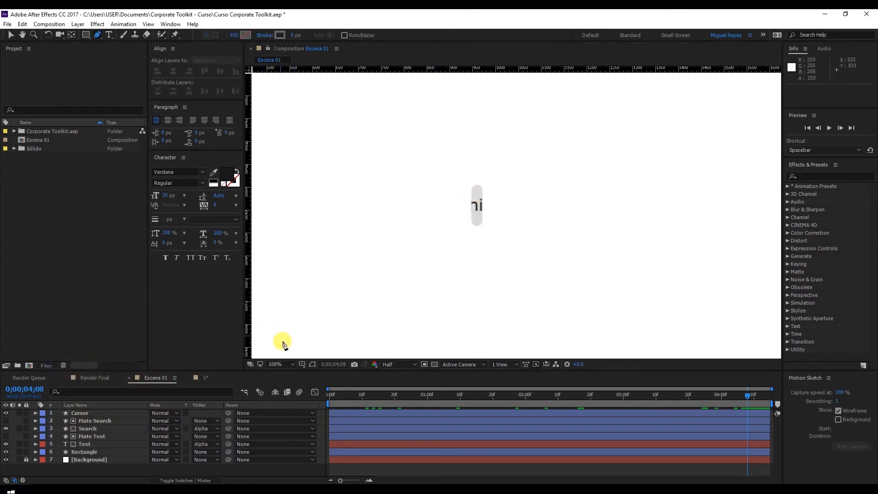
Show the title/action safe guides over the Escena 01 composition.
left_click(301, 365)
left_click(319, 375)
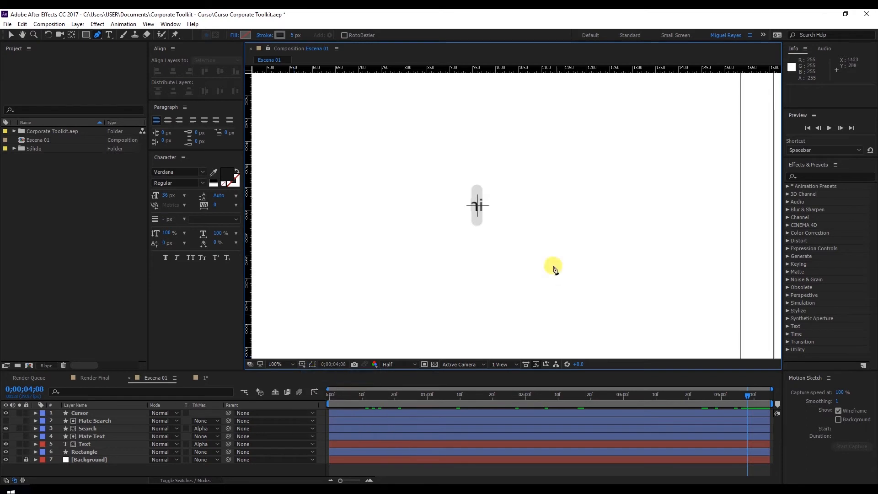
key("comma")
key("comma")
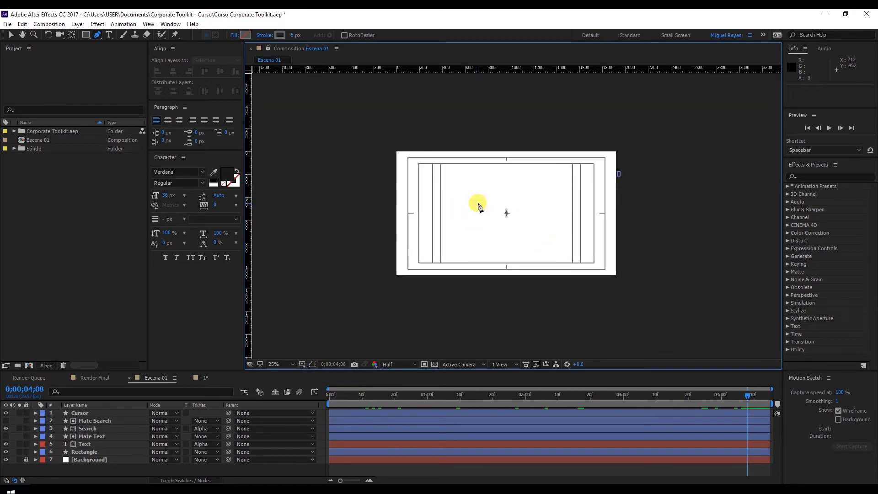
scroll(520, 219, "up", 4)
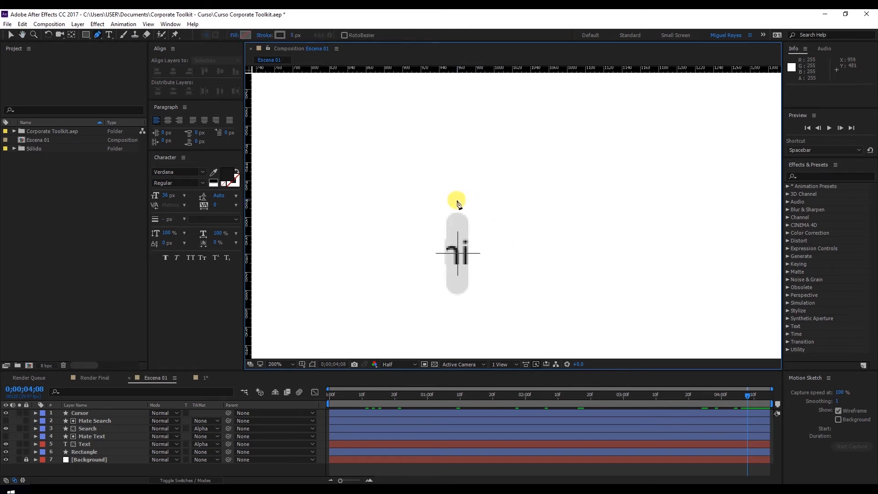
Draw a straight vertical line about 42 px long, centred horizontally just above the collapsed grey bar.
left_click(458, 203)
key("ctrl+z")
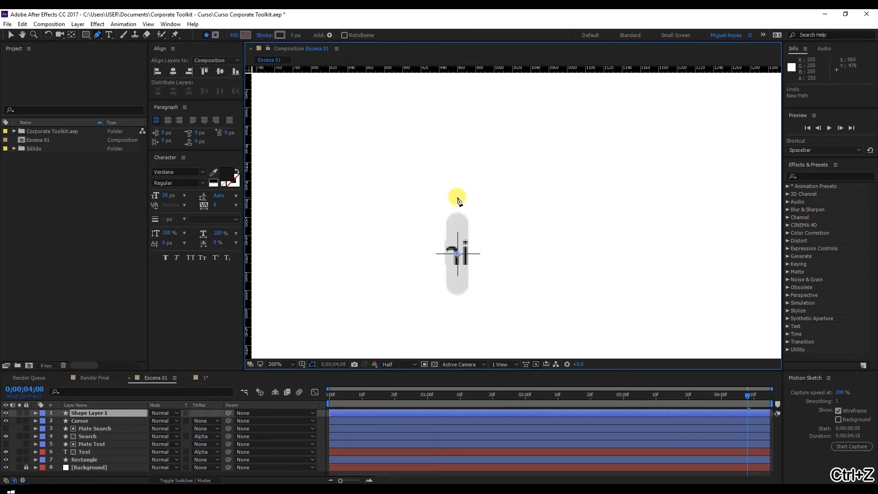
left_click(457, 198)
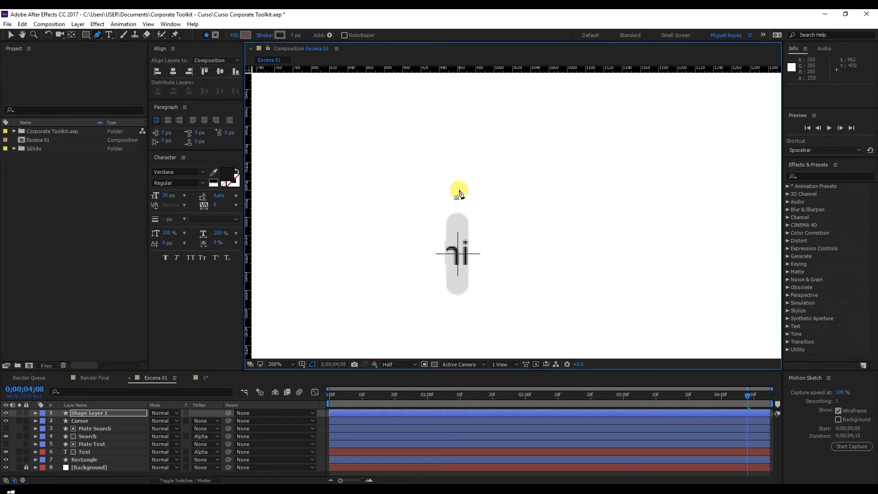
left_click(456, 161)
left_click(11, 35)
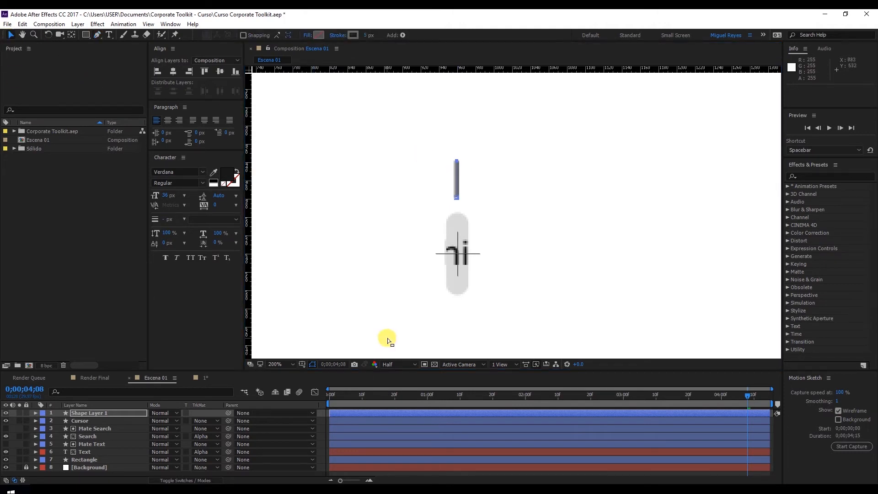
Rename the new shape layer Lines.
left_click_drag(402, 370, 404, 345)
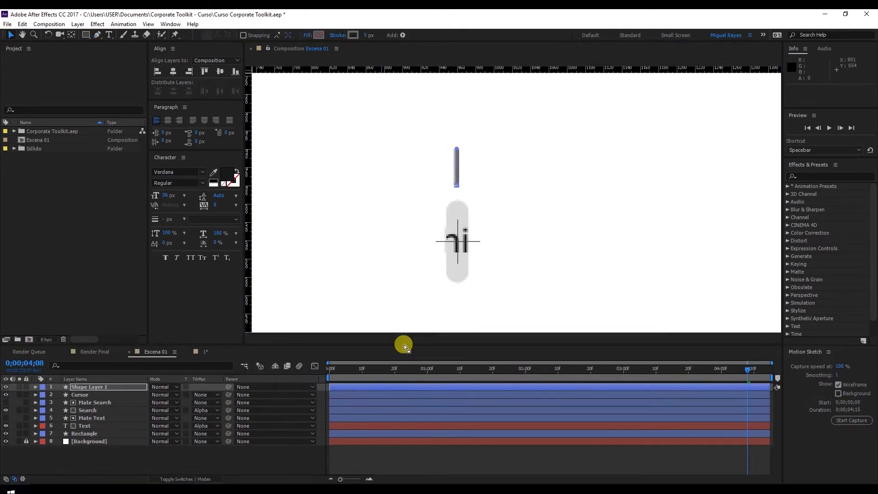
left_click(98, 392)
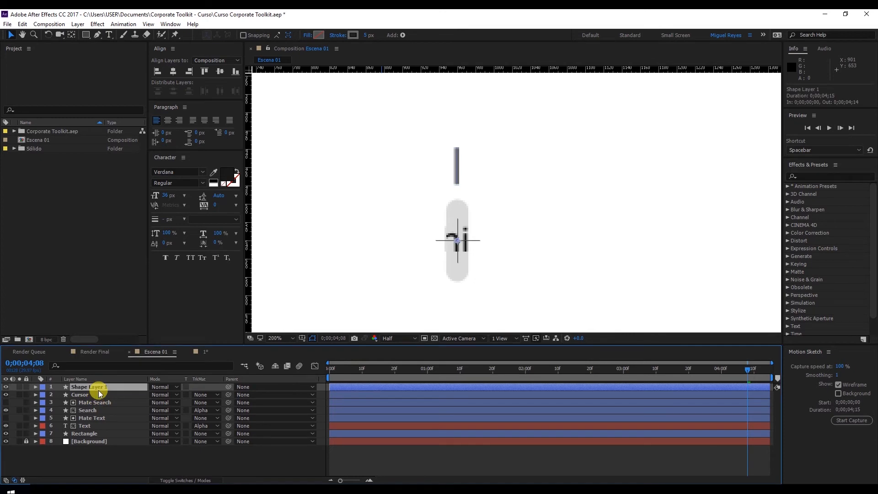
key("Return")
type("Lines")
key("Return")
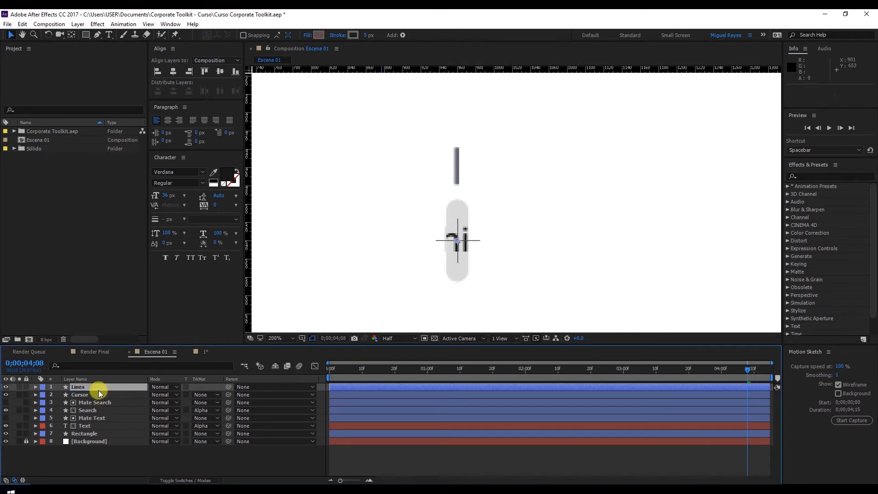
Add Trim Paths to Shape 1 of the Lines layer and show its properties.
left_click(35, 388)
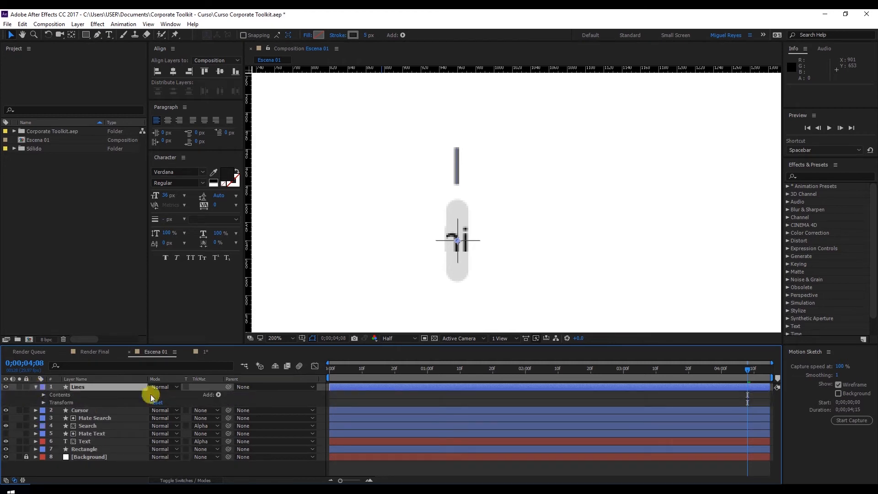
left_click(43, 395)
left_click(59, 402)
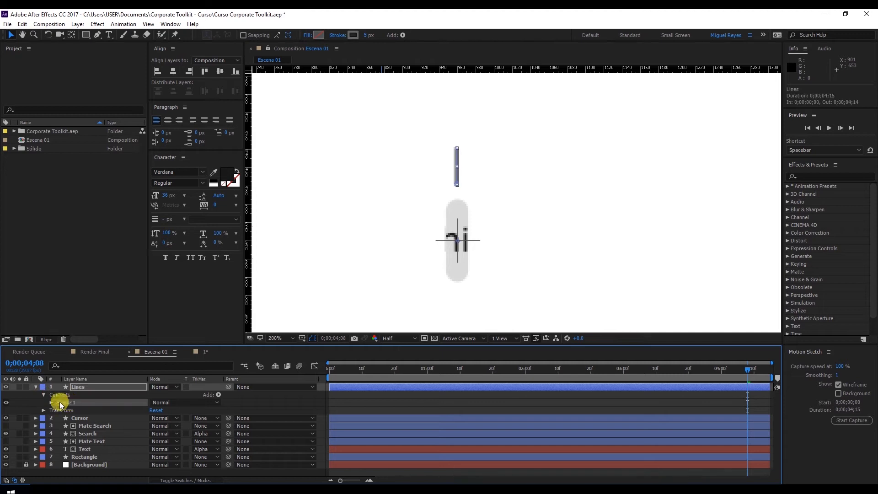
left_click(51, 402)
left_click(78, 410)
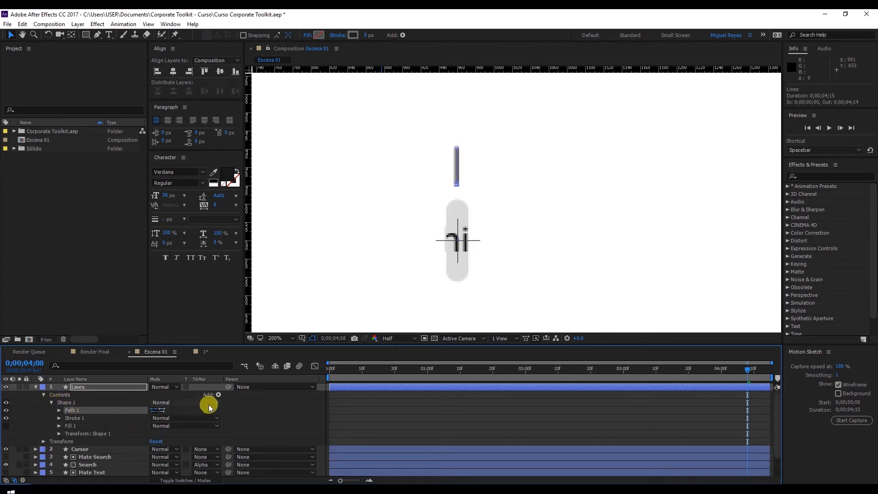
left_click(218, 394)
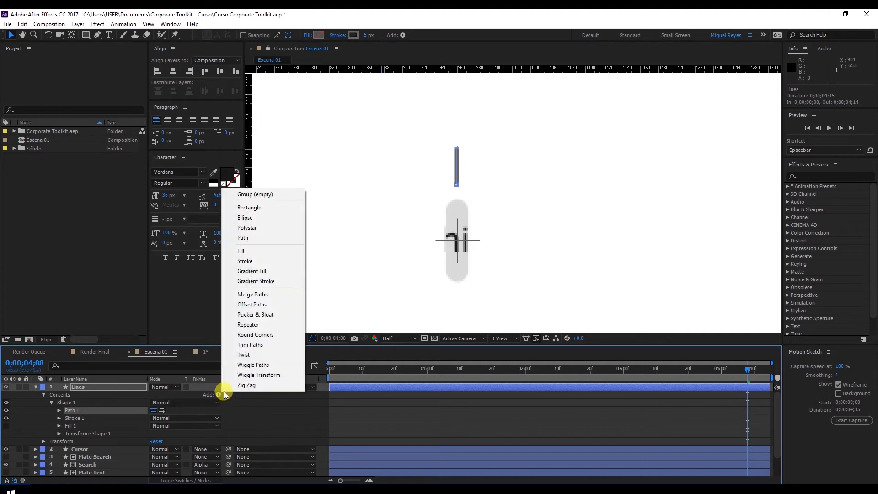
left_click(268, 343)
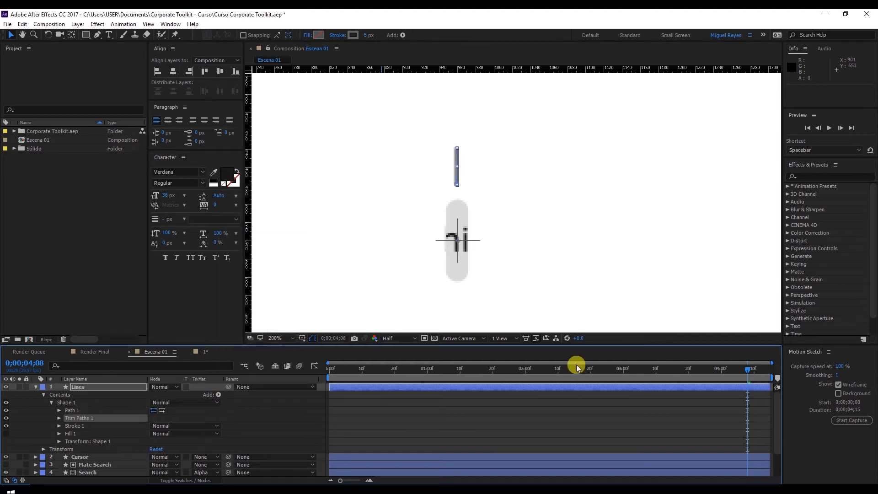
left_click(60, 418)
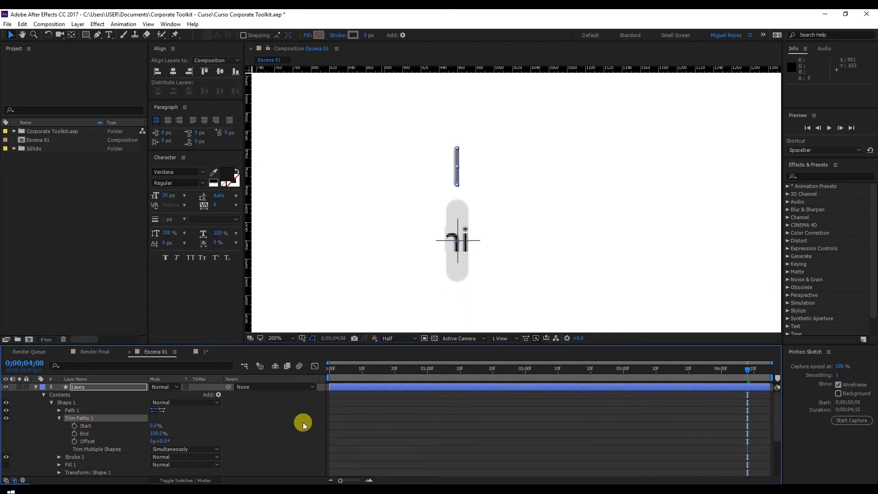
Keyframe the Trim Paths End of the Lines layer from 0% at 0;00;04;00 to 100% at 0;00;04;10.
mouse_move(154, 427)
left_mouse_down()
mouse_move(218, 419)
mouse_move(97, 439)
mouse_move(186, 425)
left_mouse_up()
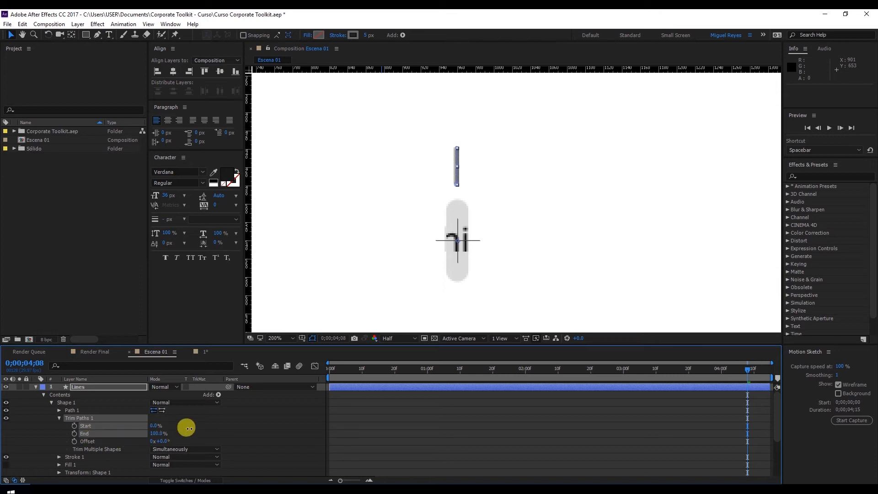
left_click(721, 371)
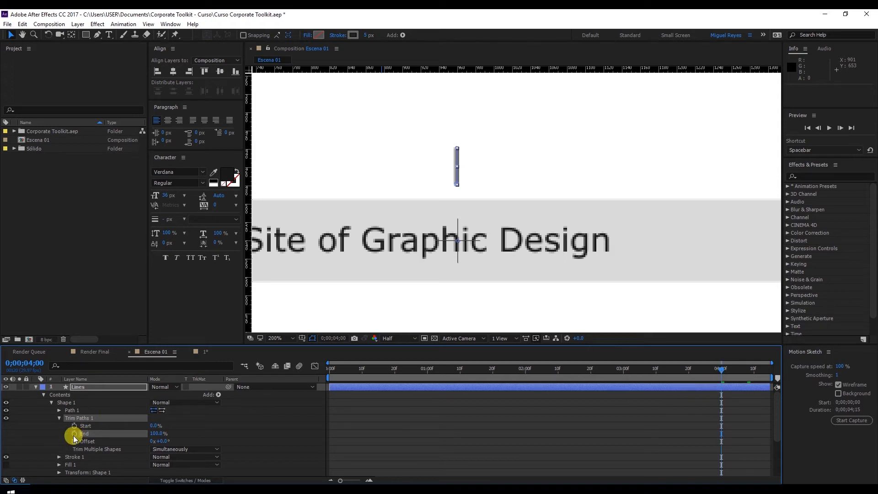
left_click(159, 432)
type("0")
key("Return")
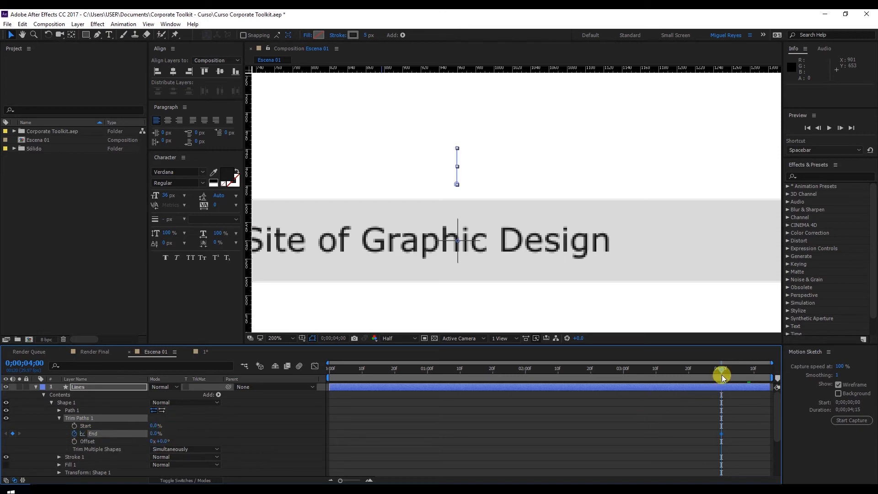
left_click_drag(722, 368, 754, 372)
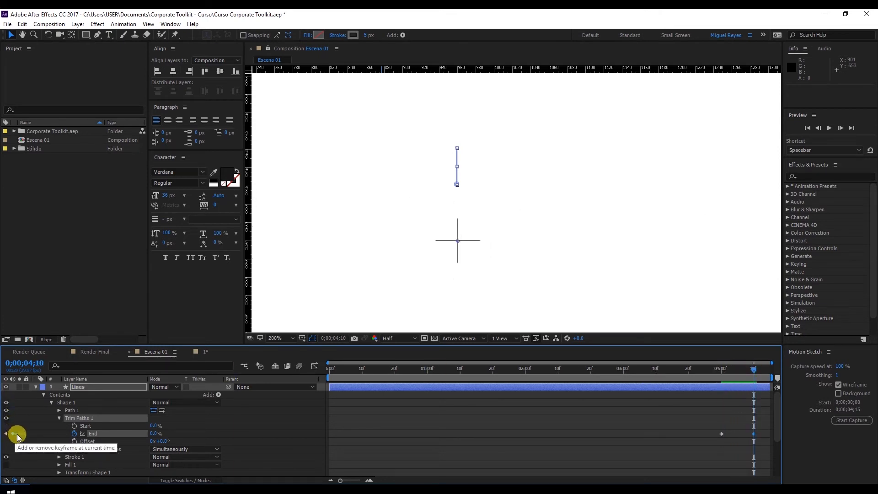
left_click_drag(152, 433, 209, 429)
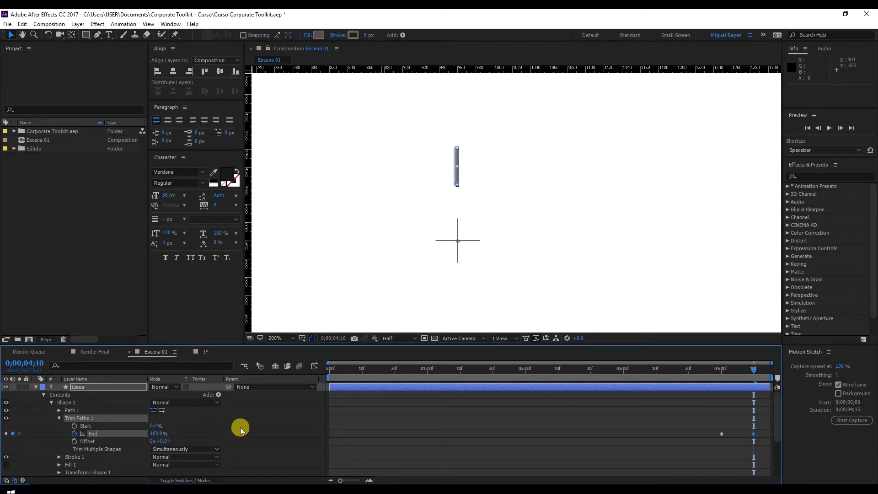
Keyframe the Trim Paths Start from 0% at 0;00;04;03 to 100% at 0;00;04;13 and preview the line.
left_click_drag(701, 367, 731, 375)
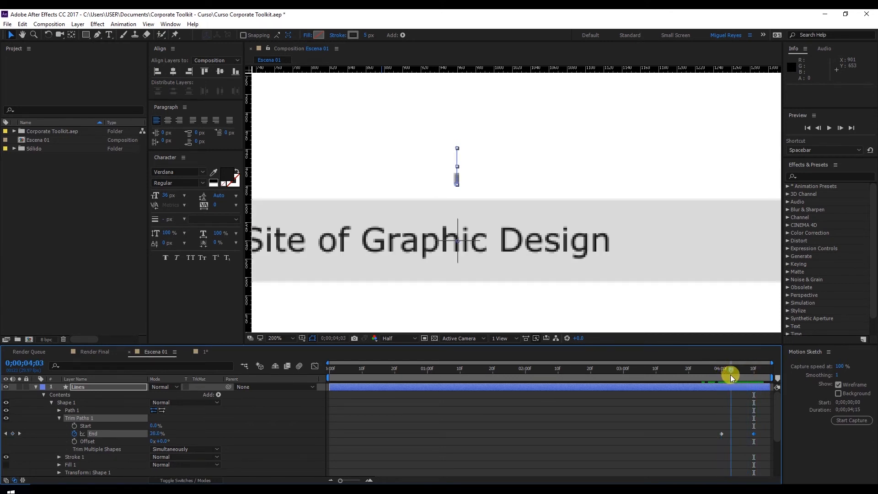
left_click(74, 426)
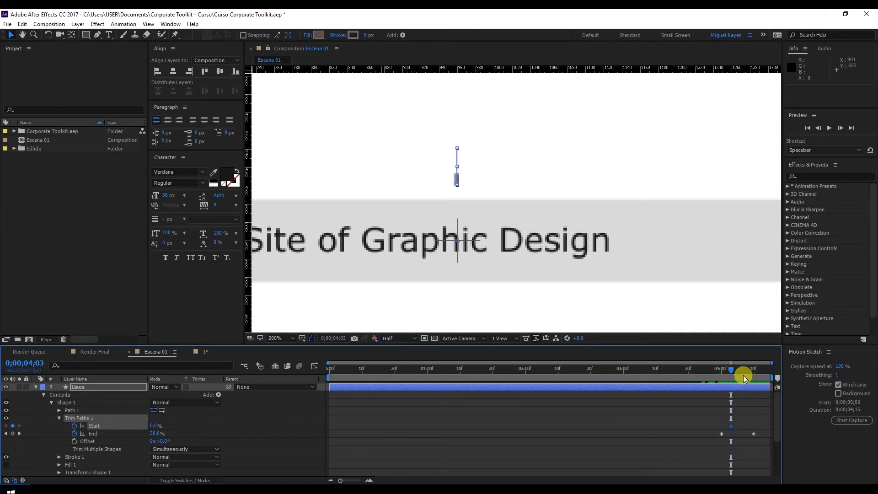
left_click_drag(731, 370, 763, 368)
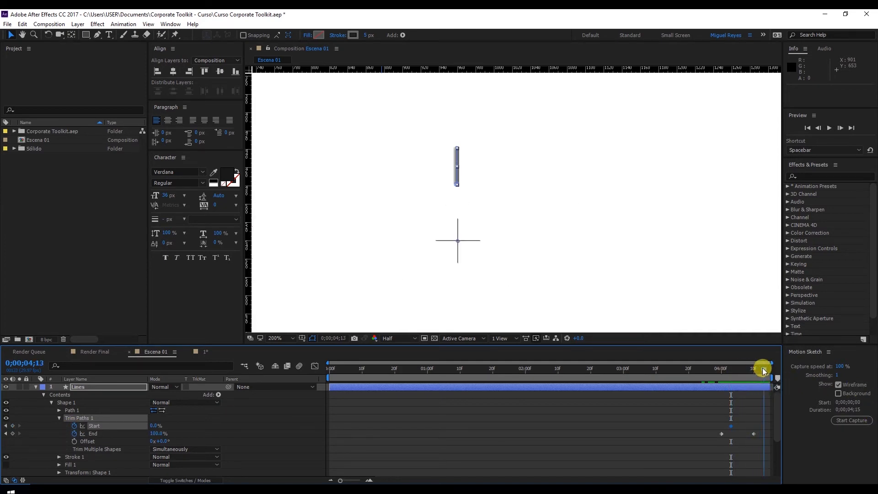
left_click(7, 426)
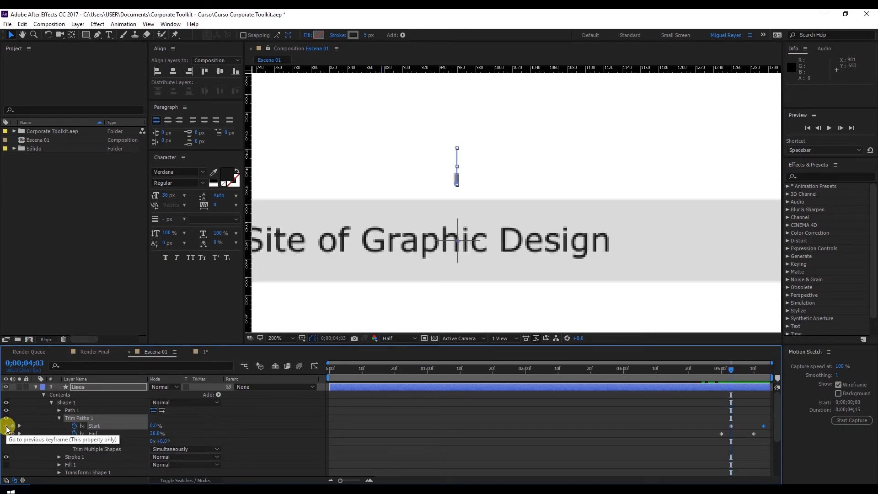
left_click_drag(727, 370, 764, 371)
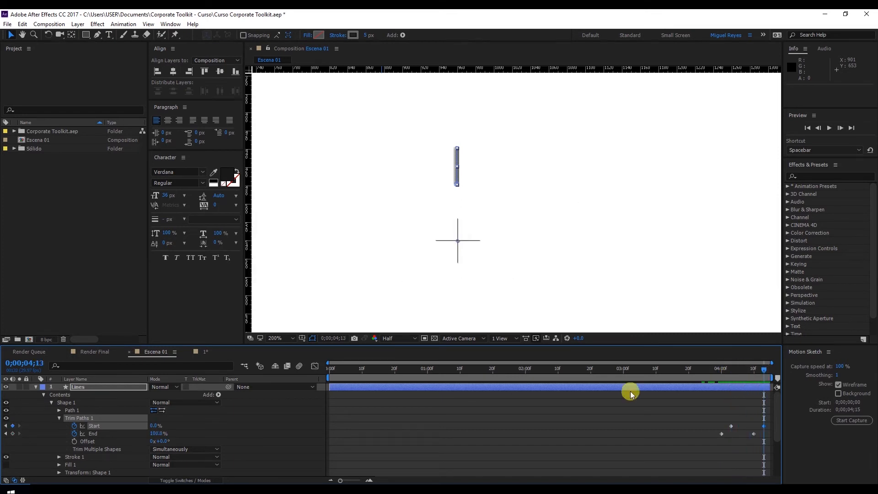
left_click_drag(153, 425, 227, 422)
left_click(702, 369)
key("space")
mouse_move(710, 377)
left_mouse_down()
mouse_move(769, 373)
mouse_move(715, 388)
mouse_move(708, 370)
left_mouse_up()
Apply Easy Ease to all Start and End keyframes of the line's Trim Paths.
left_click_drag(705, 412, 767, 440)
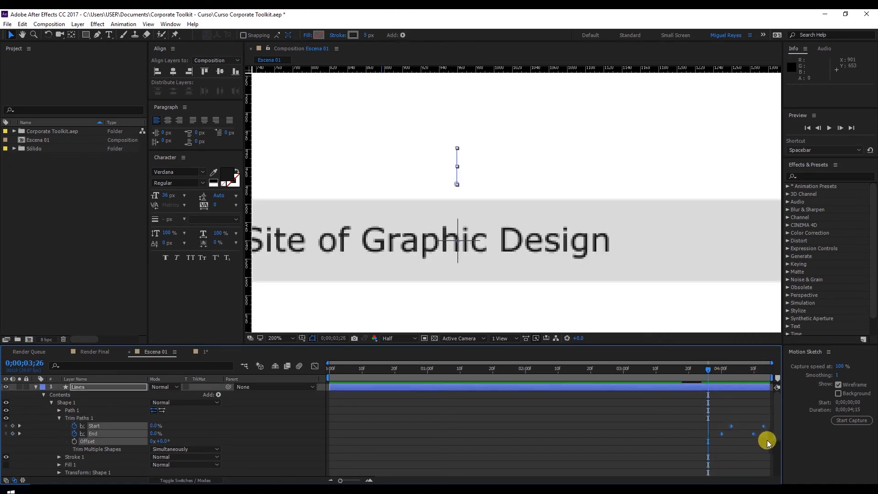
right_click(755, 435)
mouse_move(768, 427)
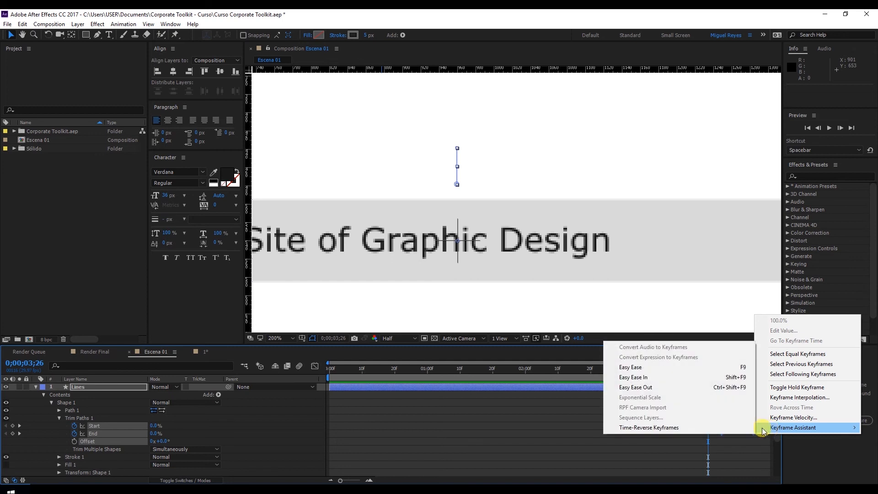
left_click(687, 369)
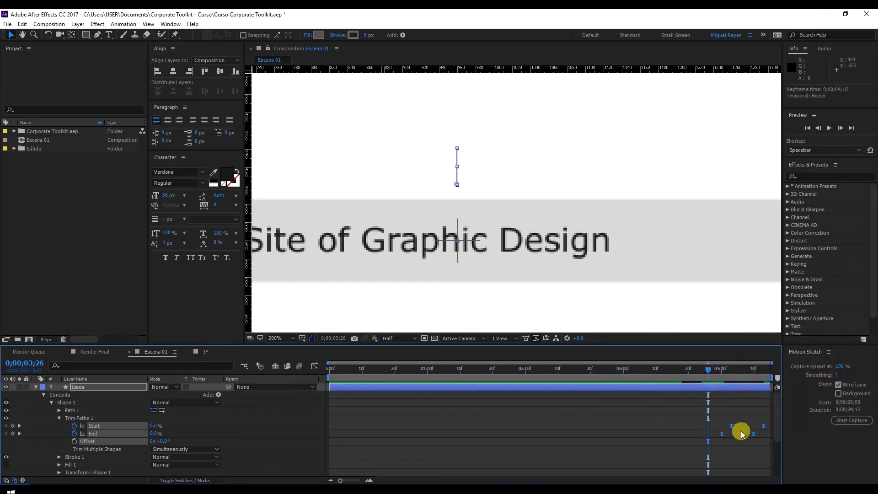
left_click(730, 394)
Set the work area to begin at 0;00;03;12 and preview the eased line animation against the closing bar.
key("space")
left_click_drag(708, 372, 663, 370)
key("space")
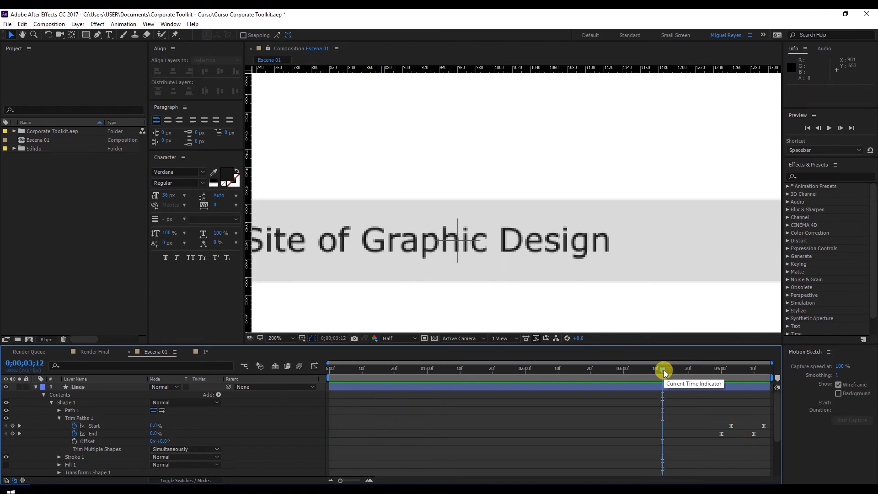
key("b")
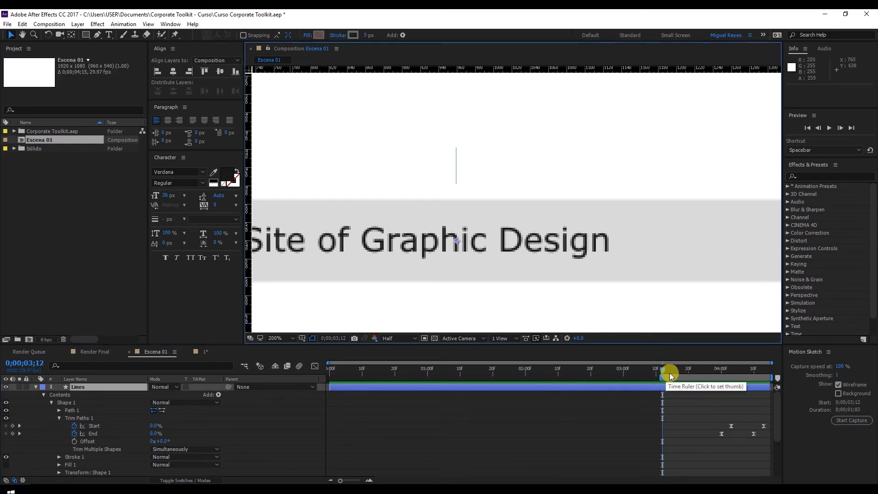
left_click(667, 371)
key("space")
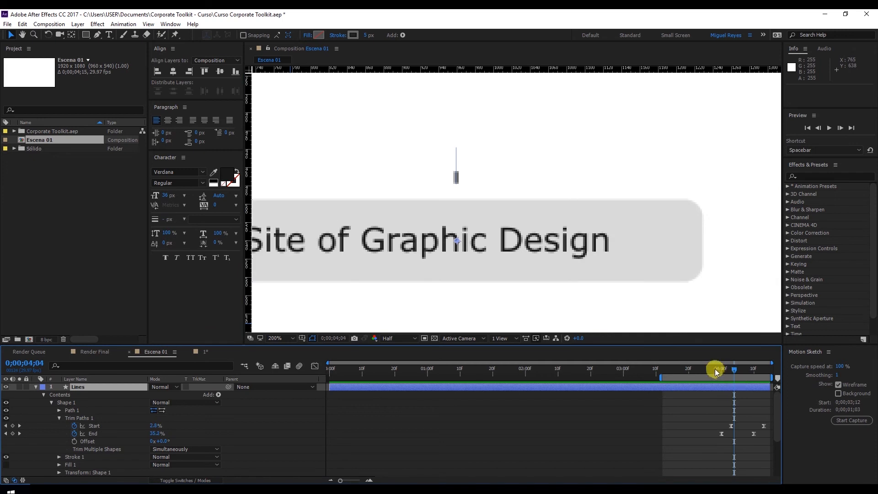
left_click(719, 372)
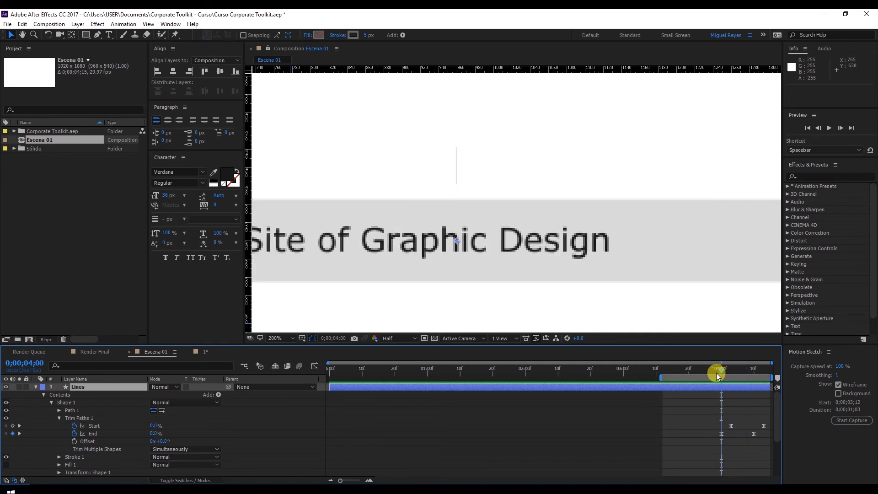
left_click(747, 369)
mouse_move(740, 368)
left_mouse_down()
mouse_move(691, 373)
mouse_move(740, 367)
left_mouse_up()
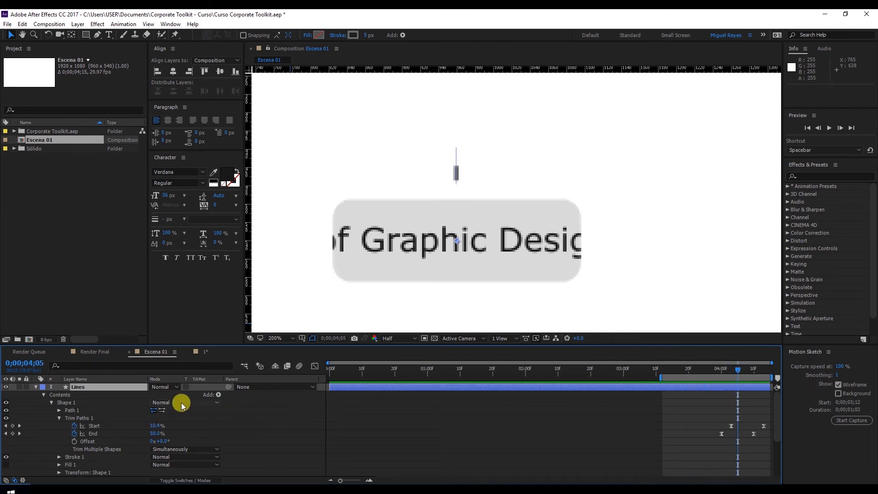
Add a Repeater to the Lines shape layer and expand its transform properties down to Position.
left_click(110, 389)
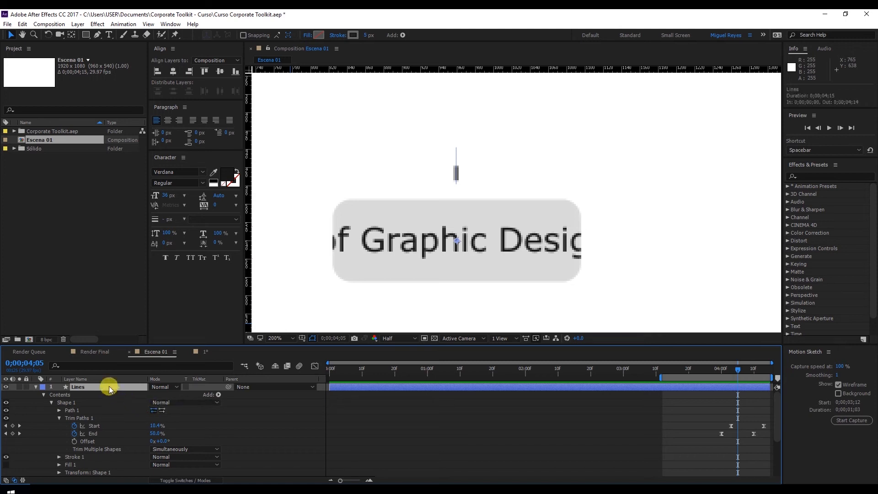
left_click(218, 394)
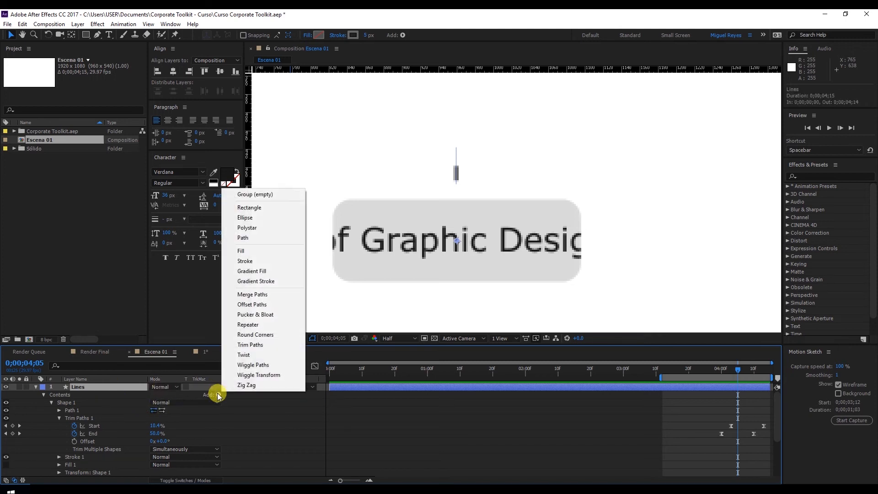
left_click(249, 325)
scroll(260, 416, "down", 2)
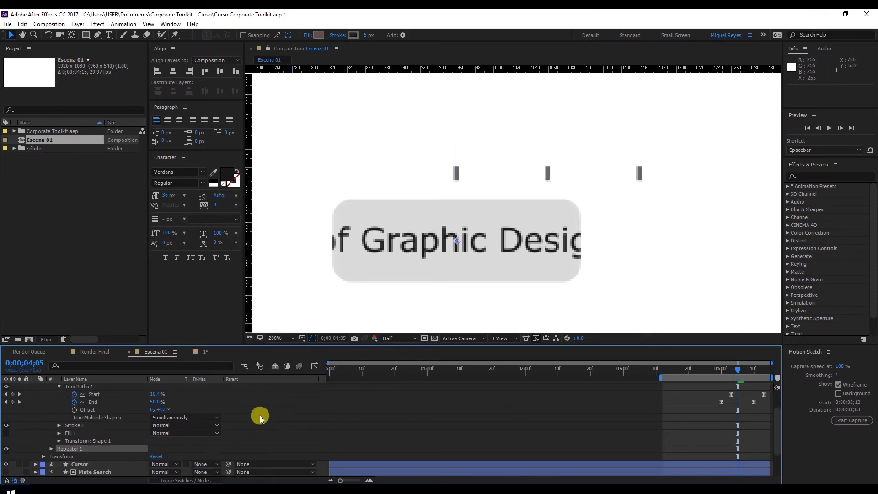
left_click(51, 448)
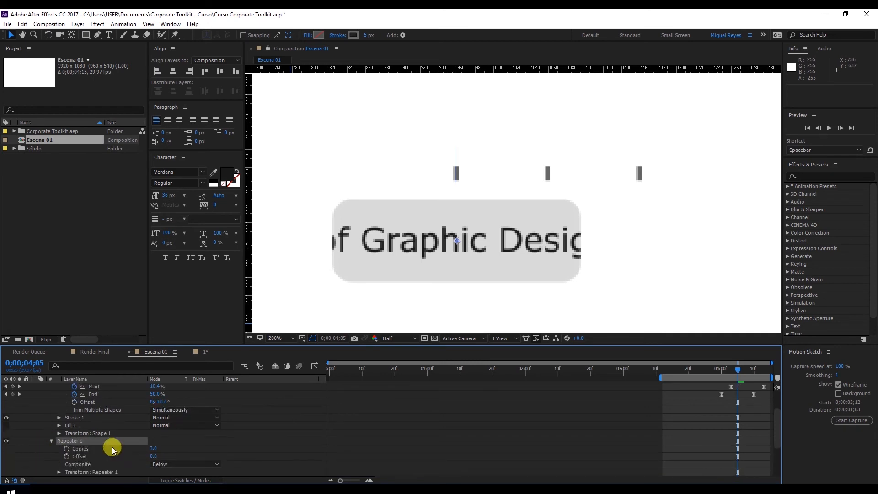
scroll(152, 413, "down", 1)
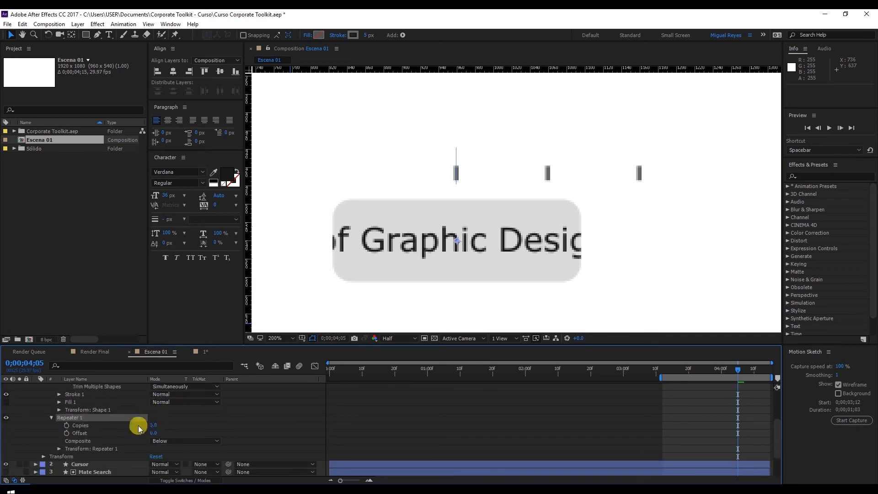
left_click(59, 449)
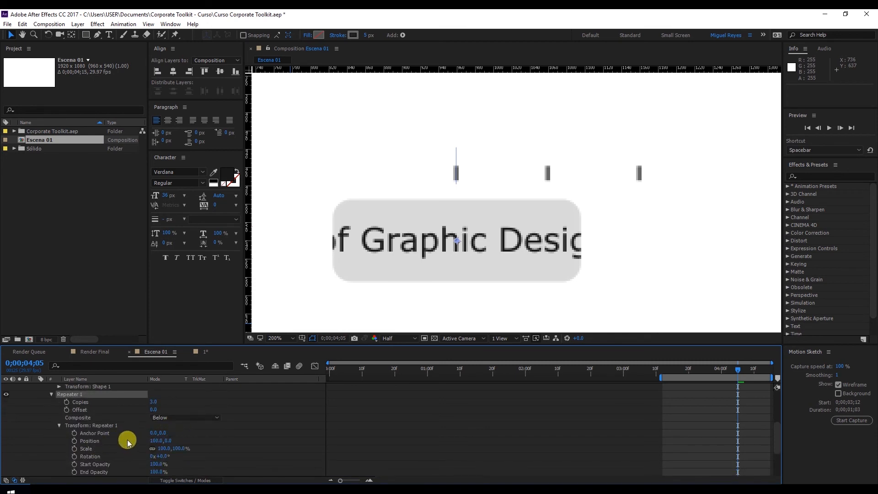
left_click(89, 442)
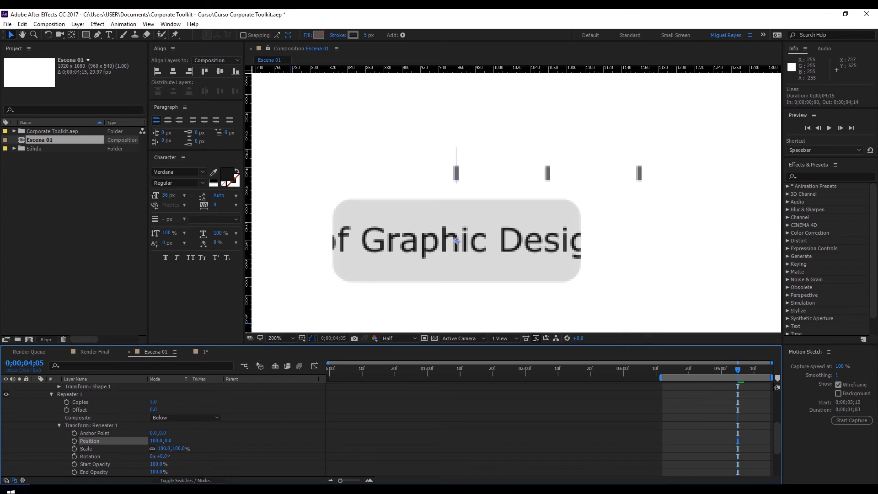
Switch to the Windows Calculator and divide 360 by 8 to get the rotation angle between lines.
left_click(202, 454)
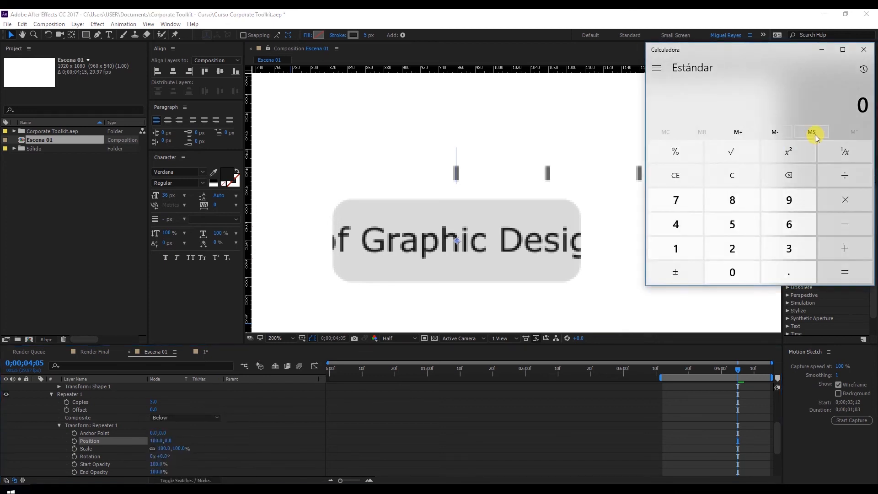
type("350")
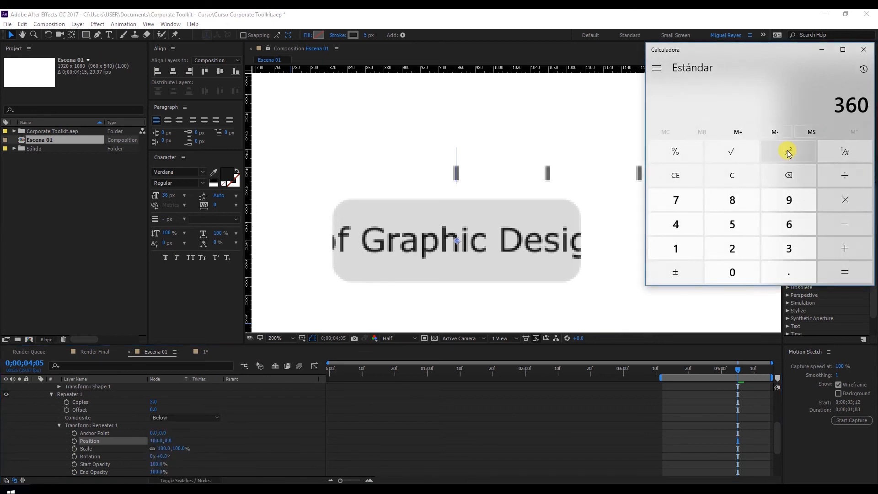
type("8")
key("Return")
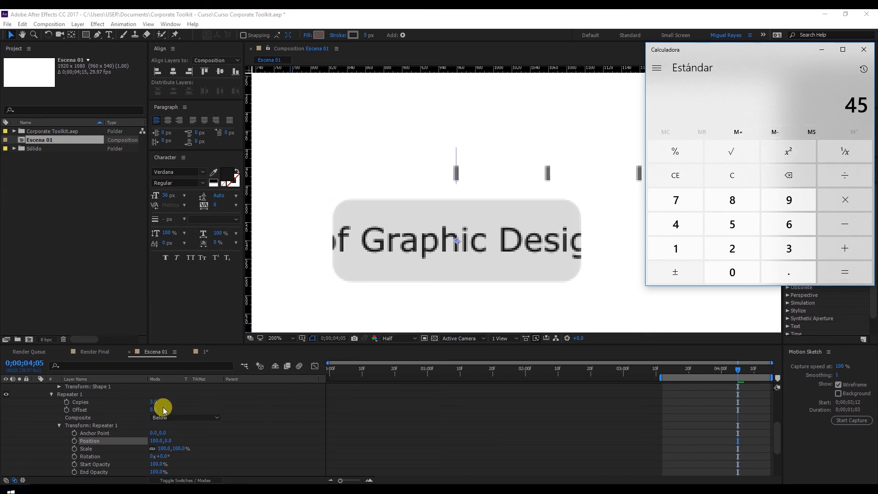
Set the Repeater to 8 copies, with its transform Position at 0,0 and Rotation at 45°.
left_click_drag(153, 404, 207, 401)
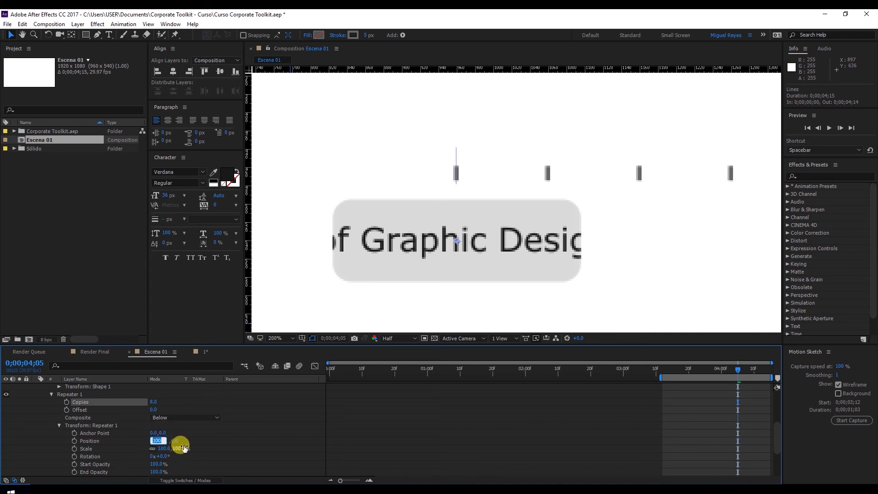
type("0")
key("Return")
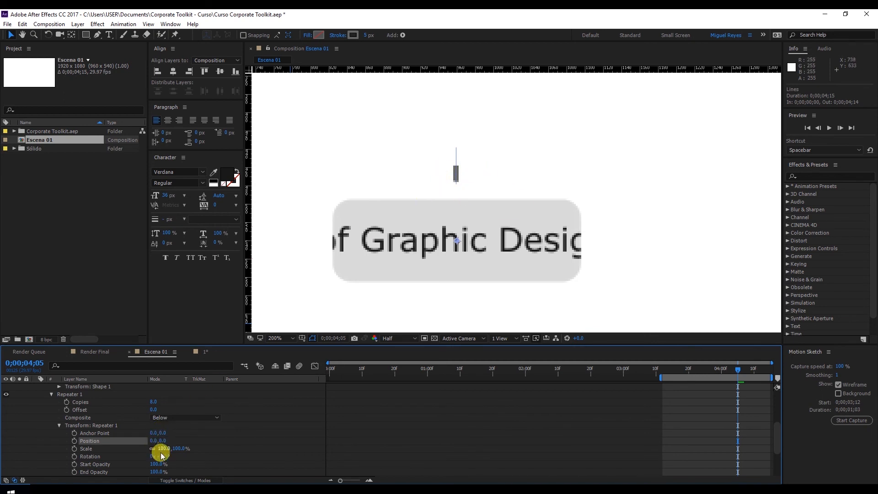
left_click(269, 435)
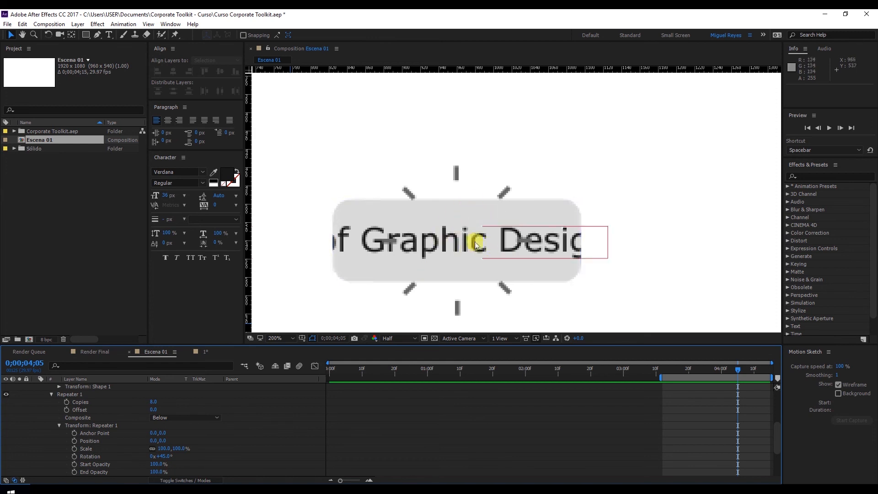
Scrub the radial lines against the closing bar and reduce the Lines layer to its keyframed Start and End properties.
key("comma")
left_click_drag(708, 372, 741, 368)
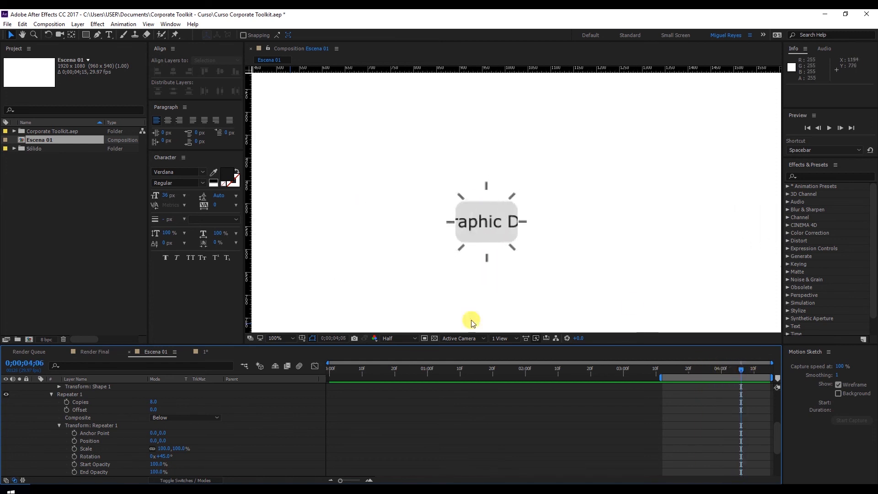
scroll(100, 428, "up", 4)
scroll(47, 402, "up", 1)
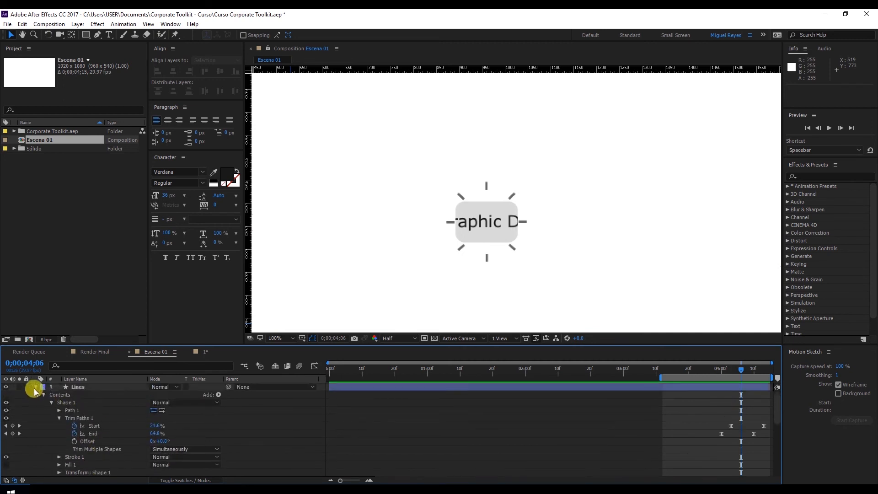
left_click(36, 387)
left_click(763, 402)
left_click(734, 387)
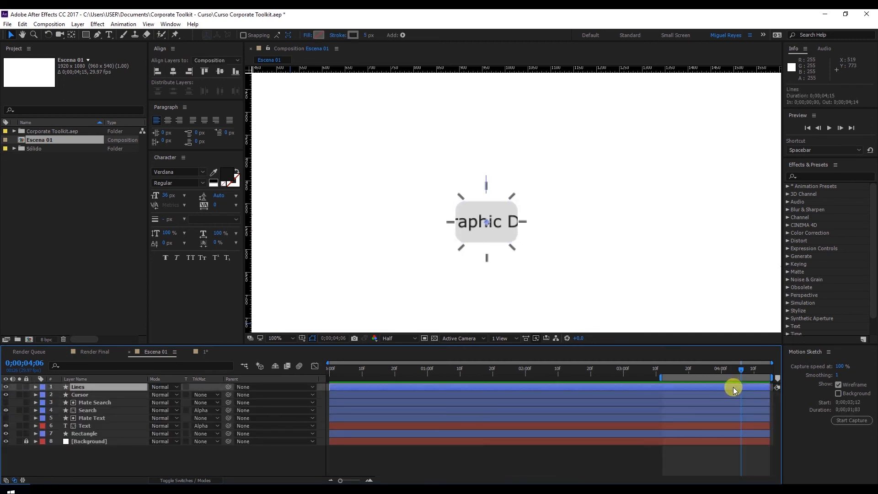
key("u")
left_click_drag(720, 369, 745, 369)
left_click(755, 402)
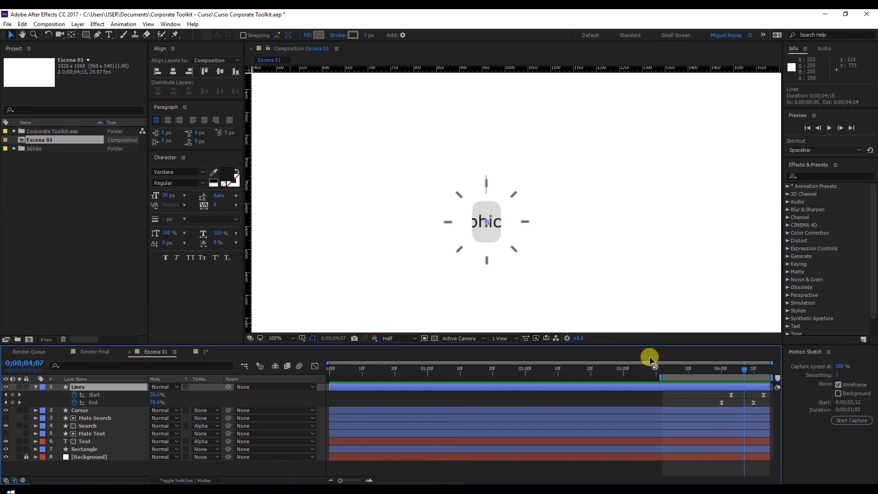
Set the duration of the Escena 01 composition to 0;00;04;25.
right_click(59, 139)
left_click(69, 143)
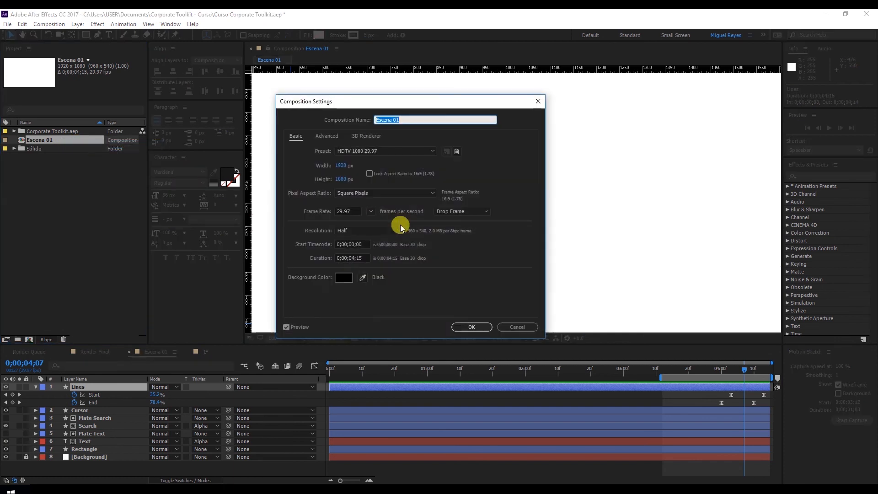
left_click(354, 259)
key("BackSpace")
key("BackSpace")
type("25")
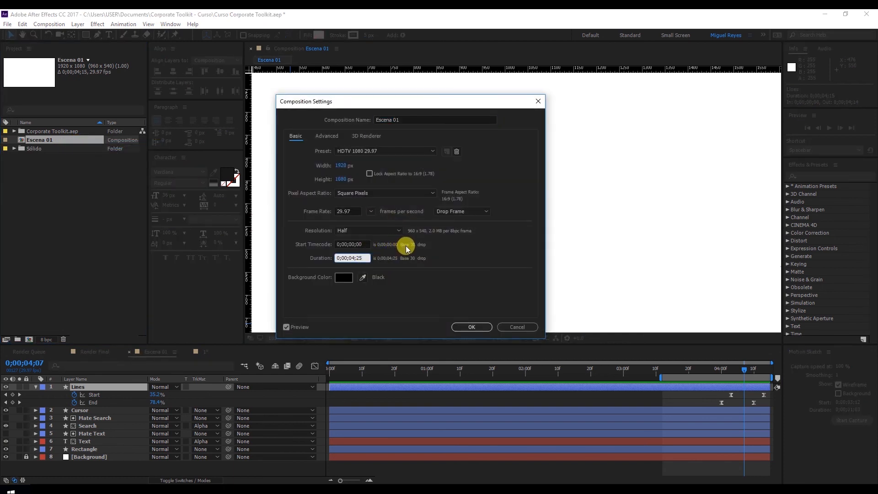
key("Return")
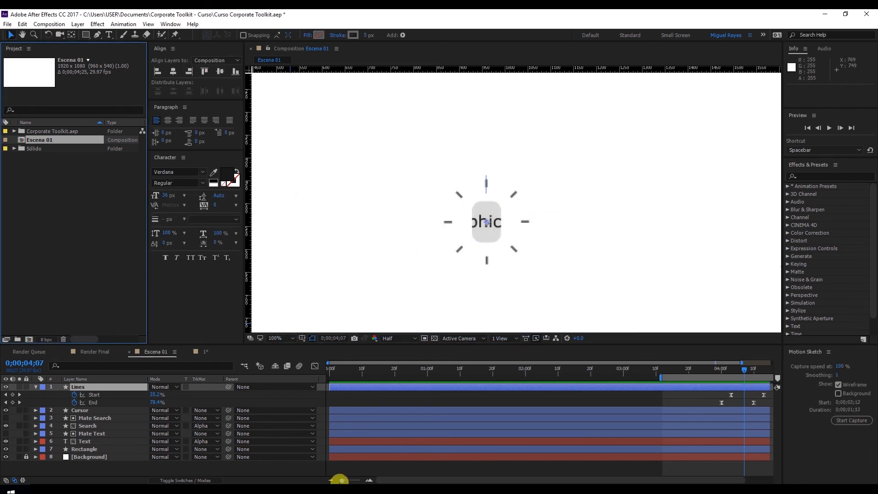
Unlock the Background layer and extend all layers to the end of the composition at 0;00;04;24.
left_click(734, 459)
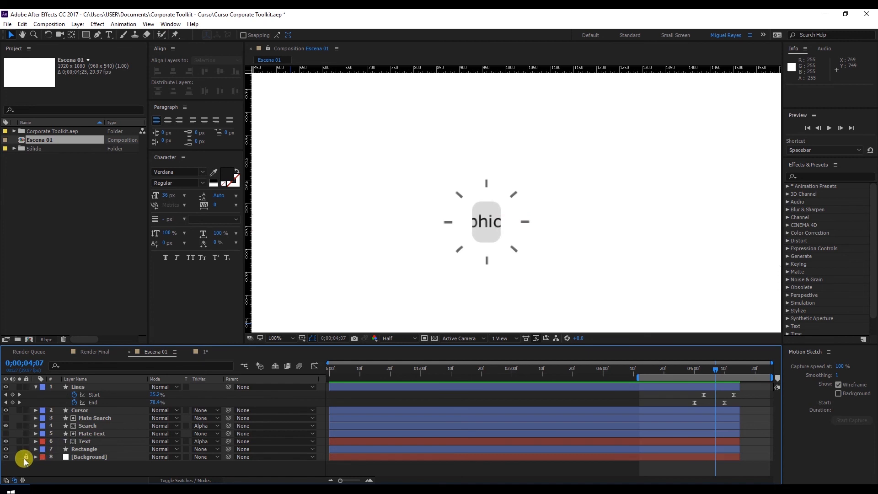
left_click(722, 457)
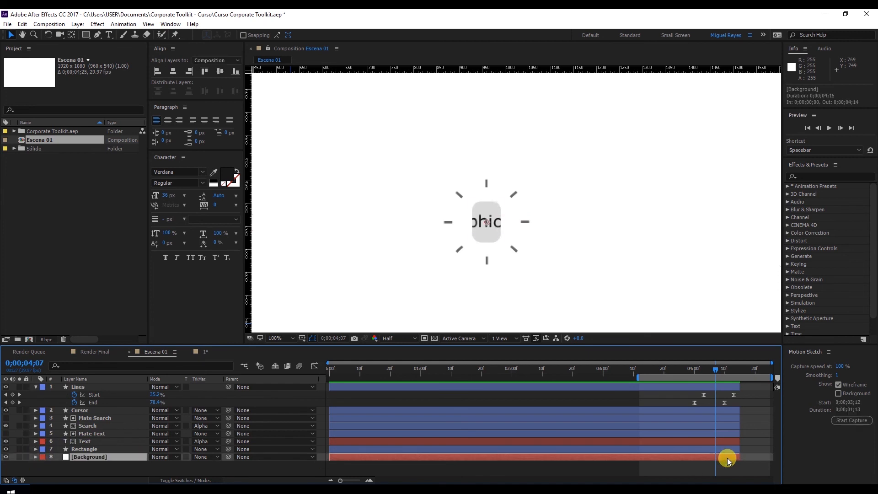
left_click(724, 388, "shift")
left_click_drag(740, 387, 771, 387)
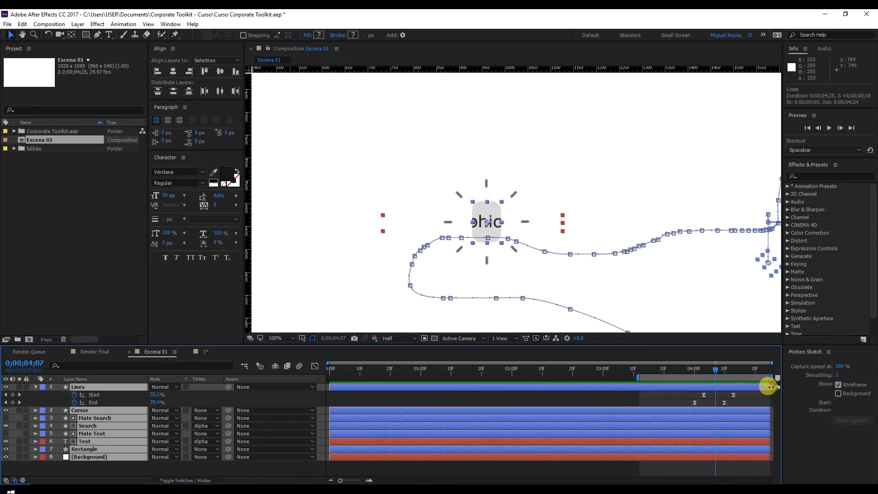
Shift all Start and End keyframes of the Lines layer about six frames later and preview the ending.
left_click(725, 467)
left_click_drag(687, 394, 742, 402)
left_click(716, 375)
left_click_drag(716, 375, 655, 380)
left_click(716, 474)
key("space")
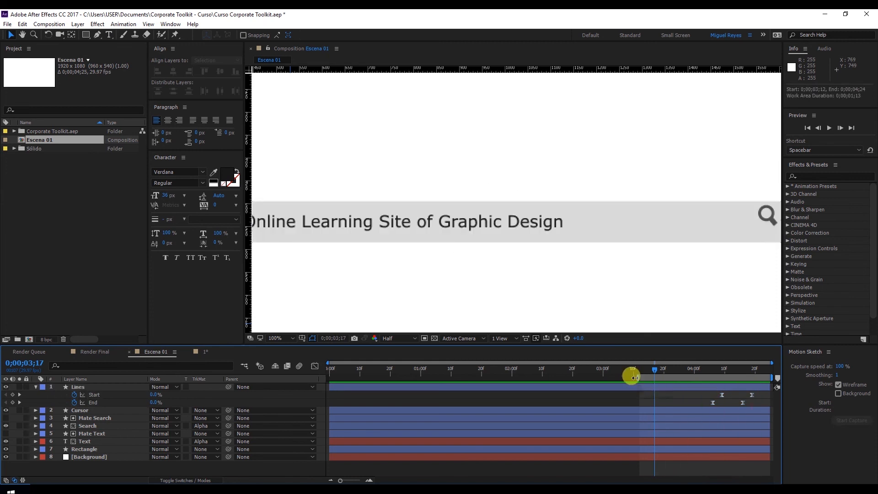
Move the final Start and End keyframes of the Lines layer one frame earlier.
left_click(745, 402)
left_click_drag(746, 402, 740, 404)
left_click(645, 463)
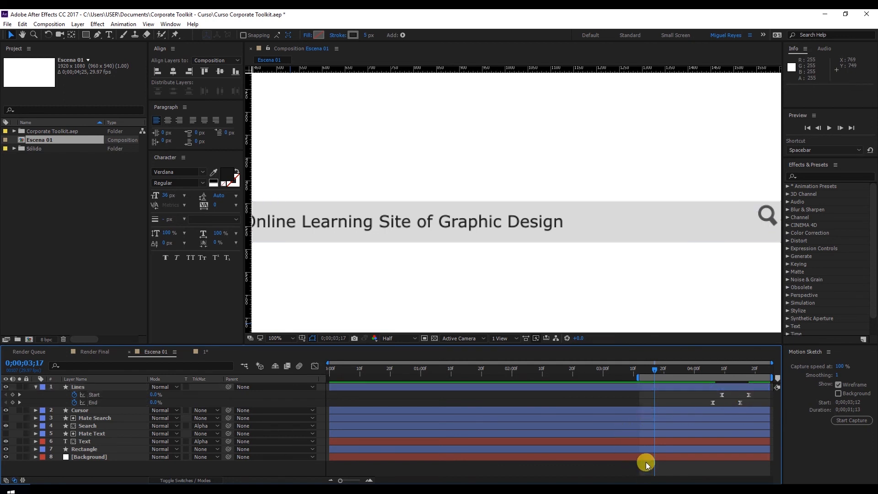
Reset the work area to the full composition and preview the whole scene from 0;00;00;00.
double_click(678, 375)
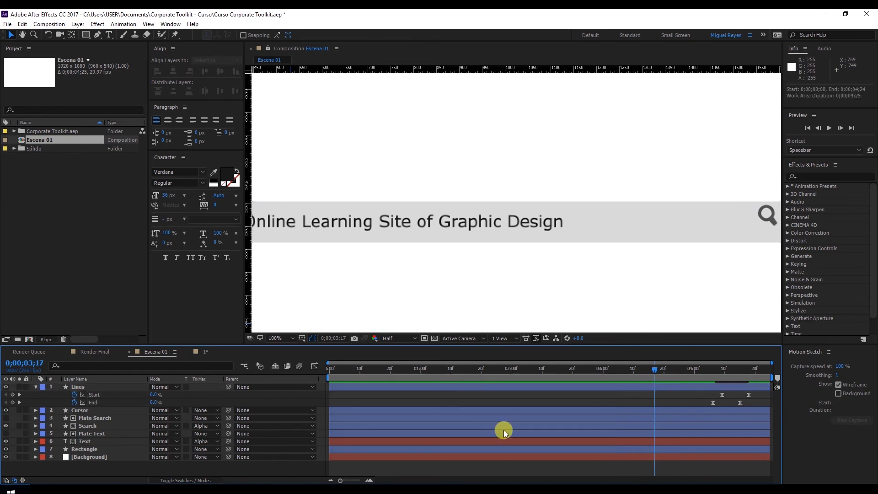
scroll(558, 252, "down", 2)
left_click_drag(580, 237, 578, 229)
left_click(346, 372)
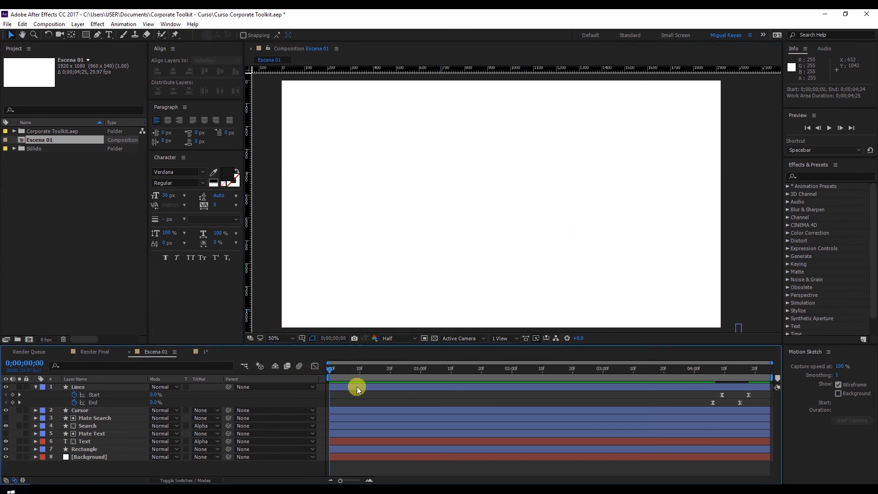
key("space")
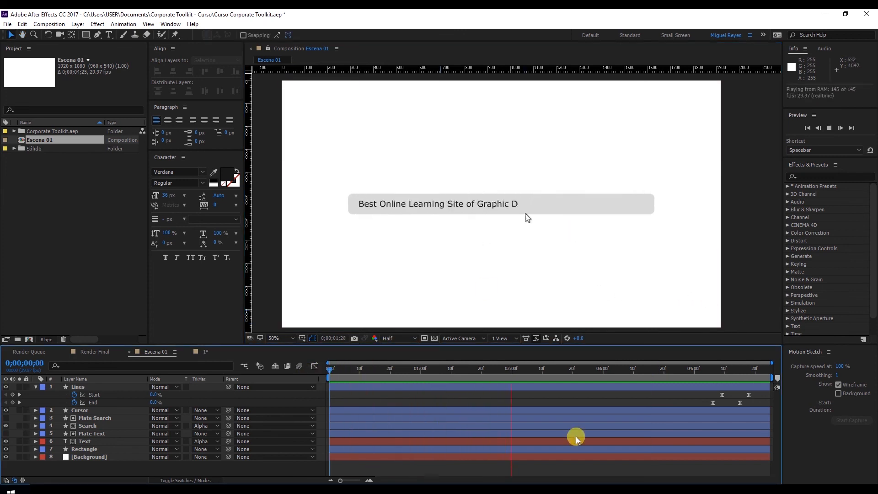